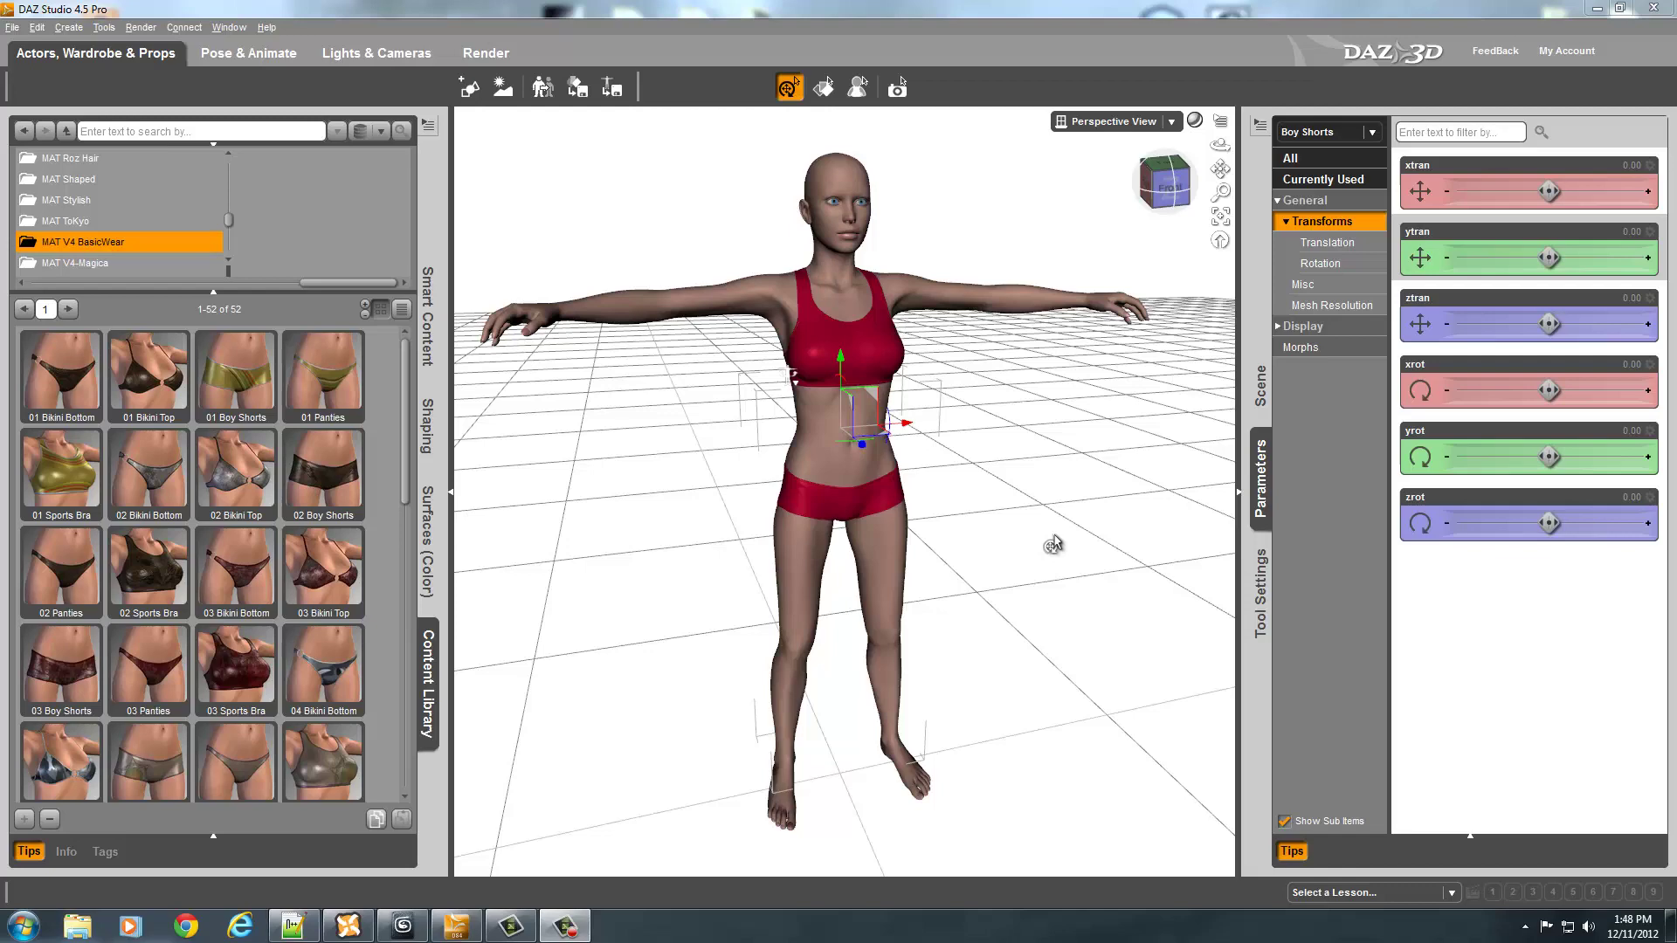
Select the red Boy Shorts on the figure from the right-click menu
drag(794, 377, 783, 377)
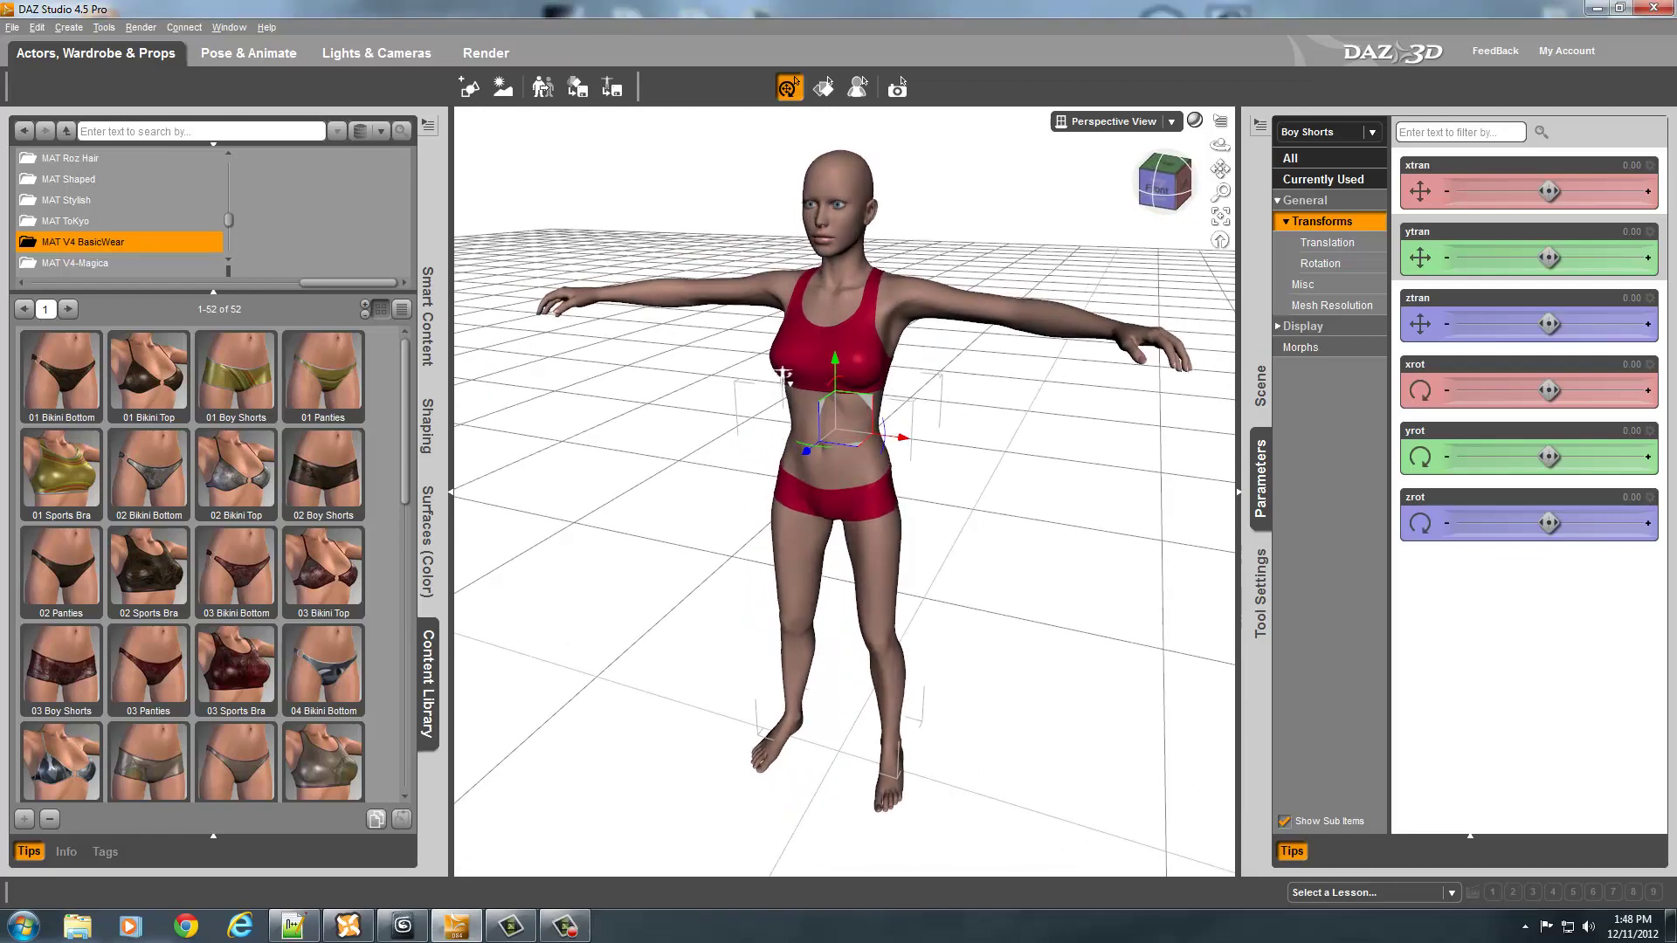
mouse_move(783, 377)
mouse_down()
mouse_move(800, 374)
mouse_move(785, 371)
mouse_up()
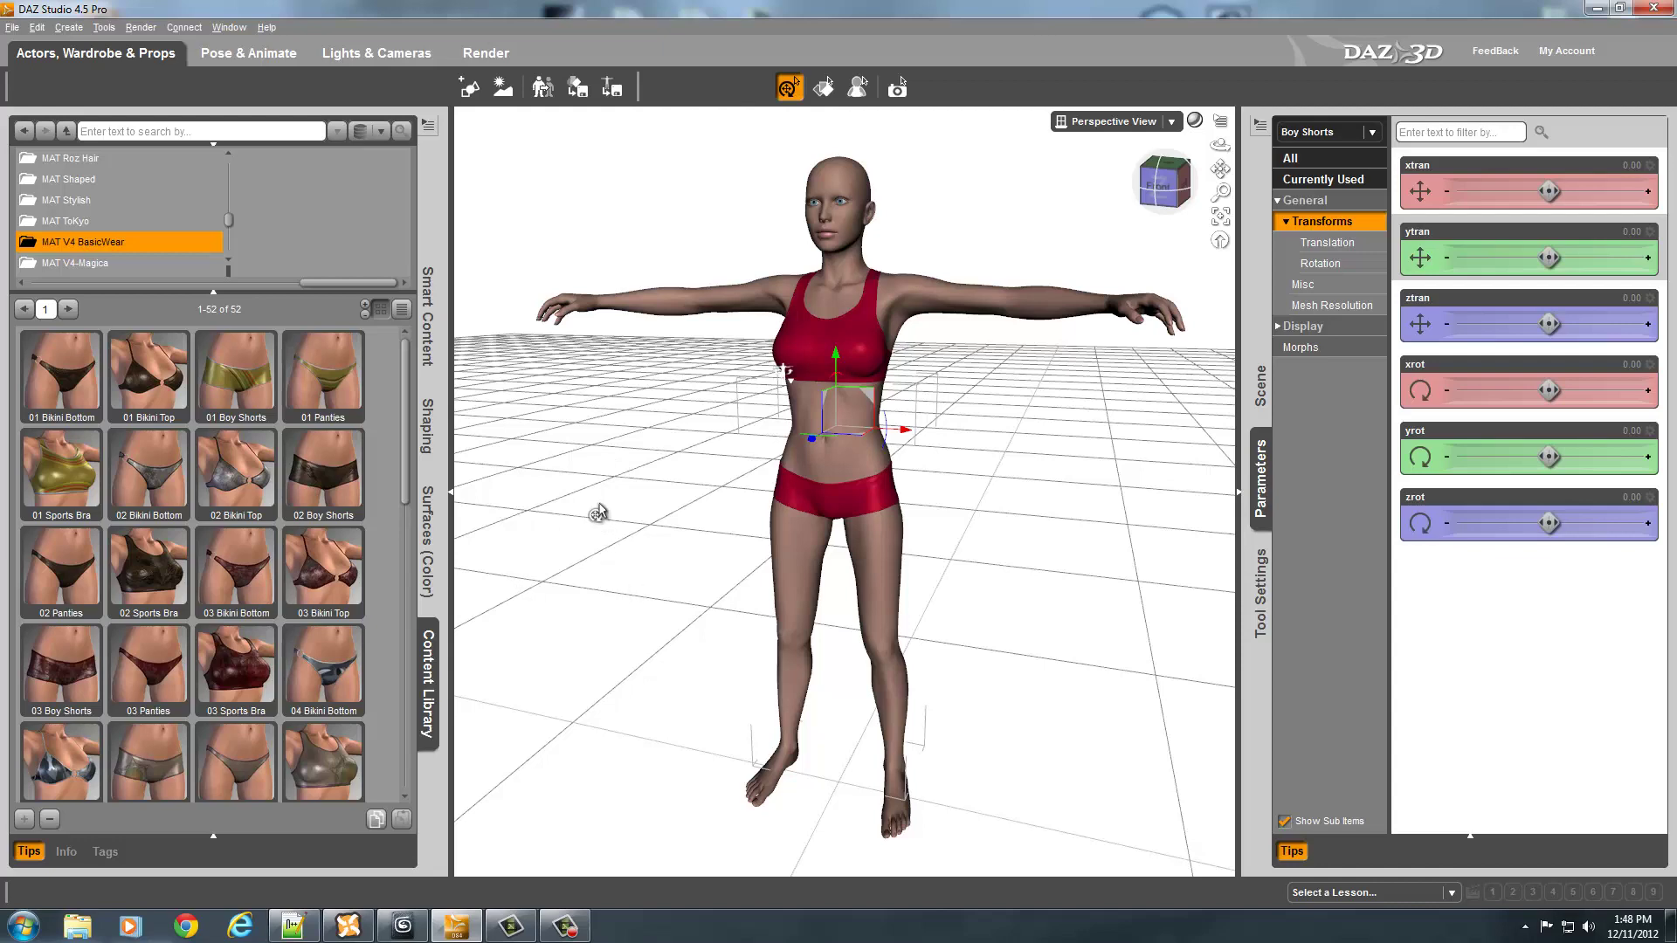
scroll(598, 514, down, 2)
scroll(597, 514, up, 2)
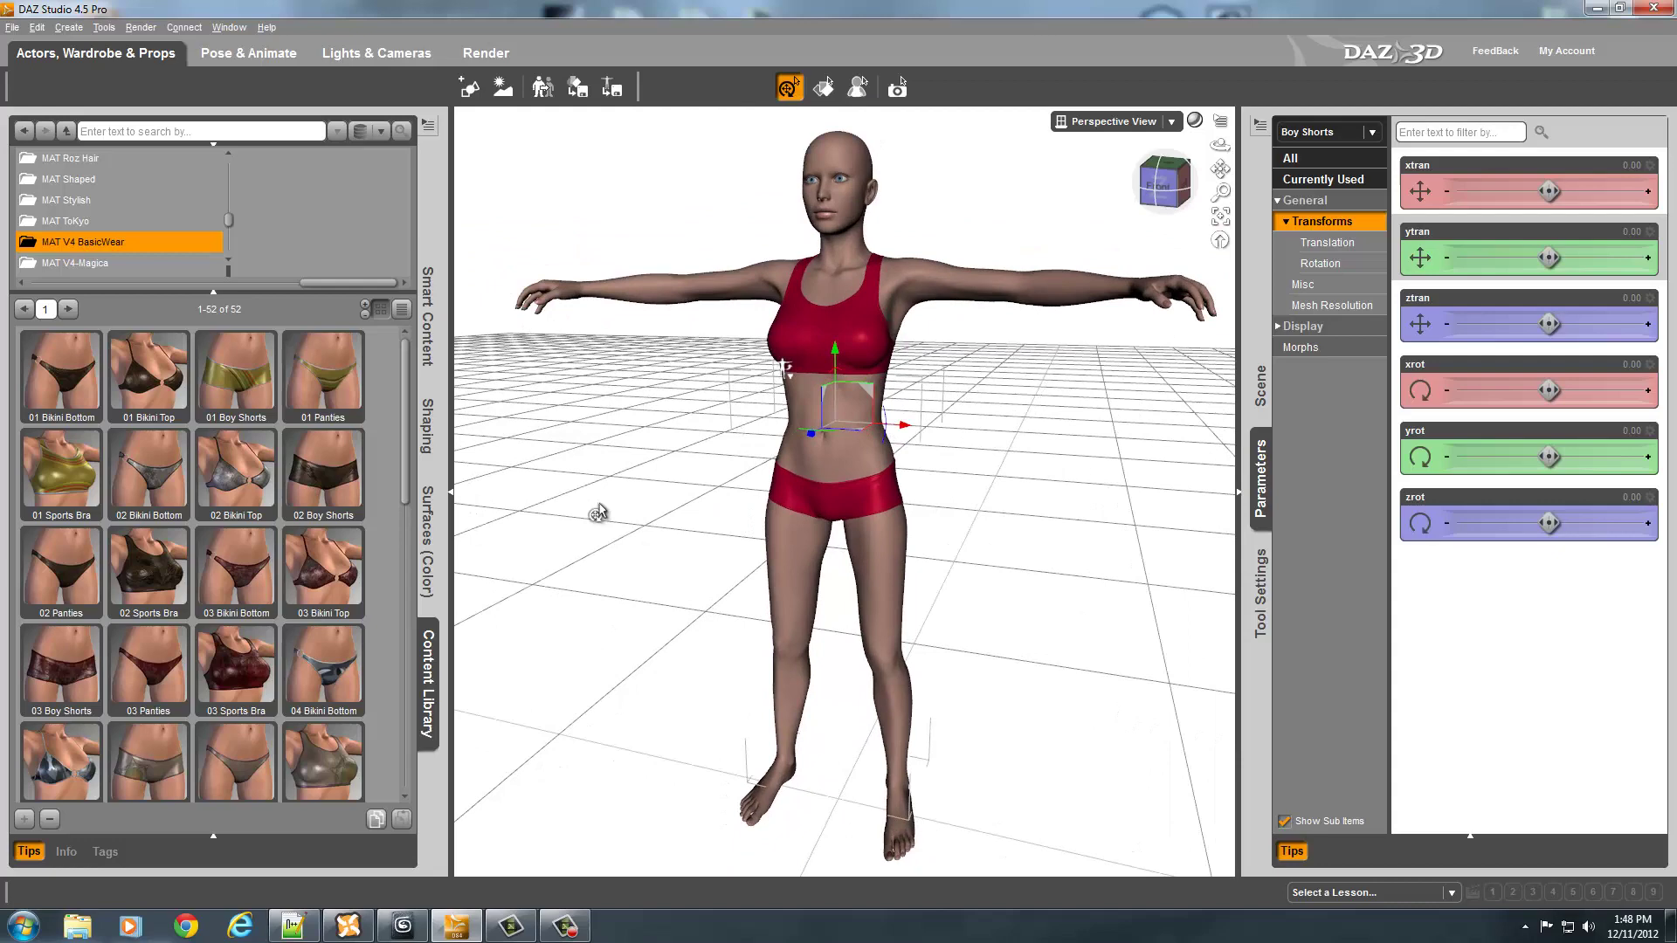
right_click(788, 495)
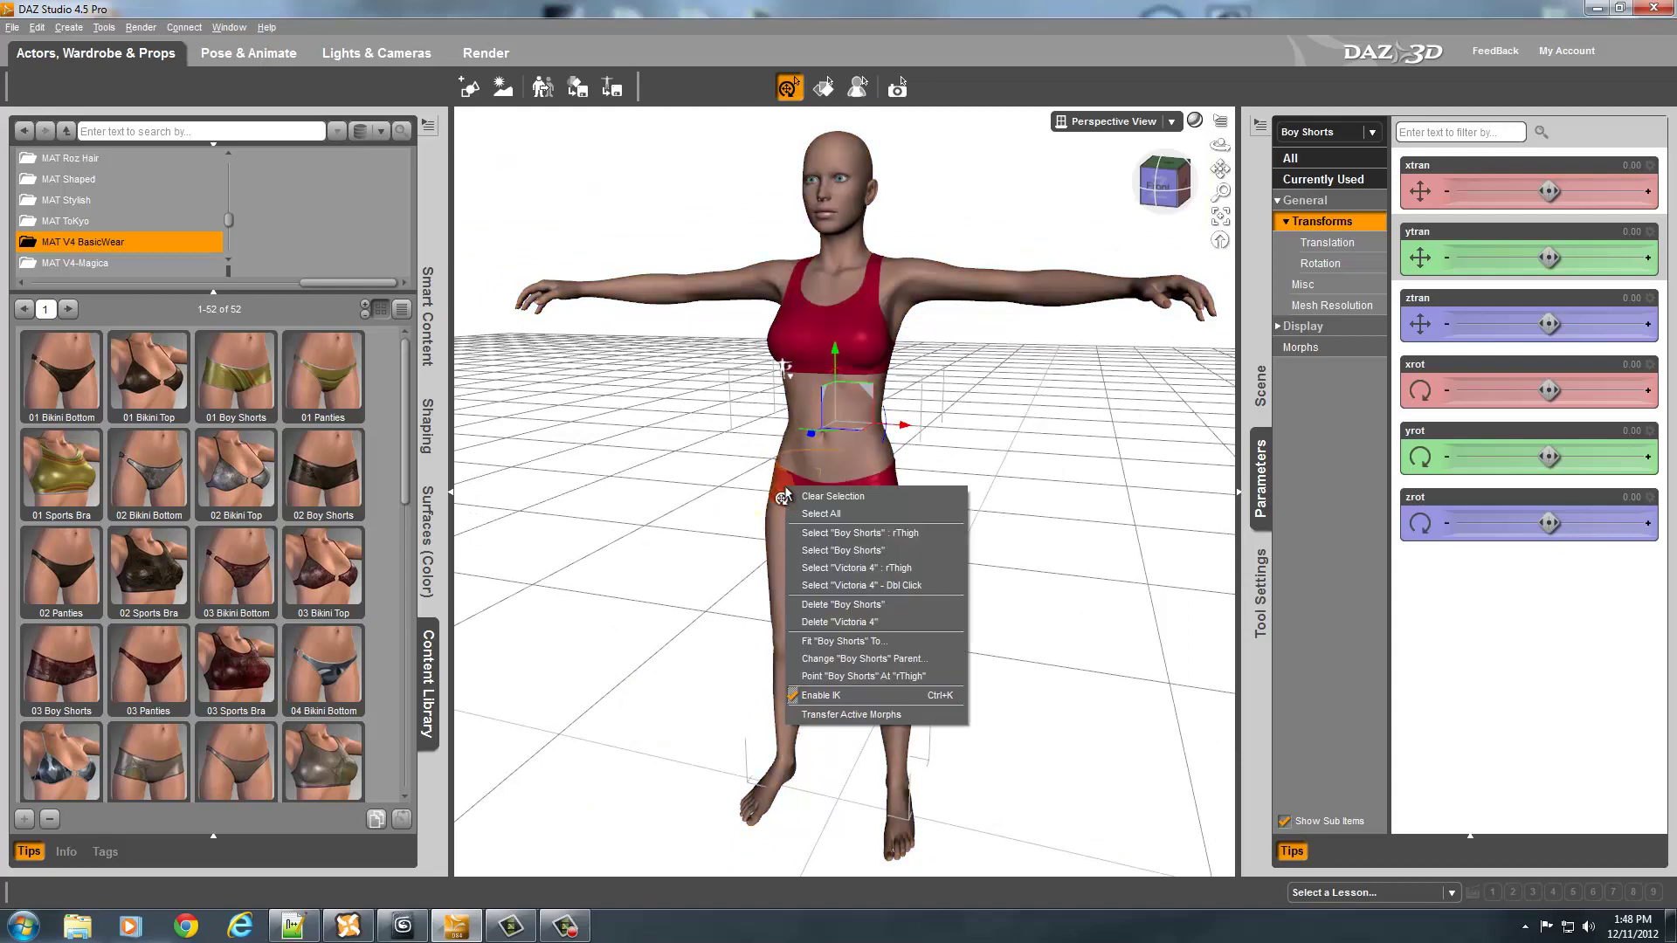
click(842, 550)
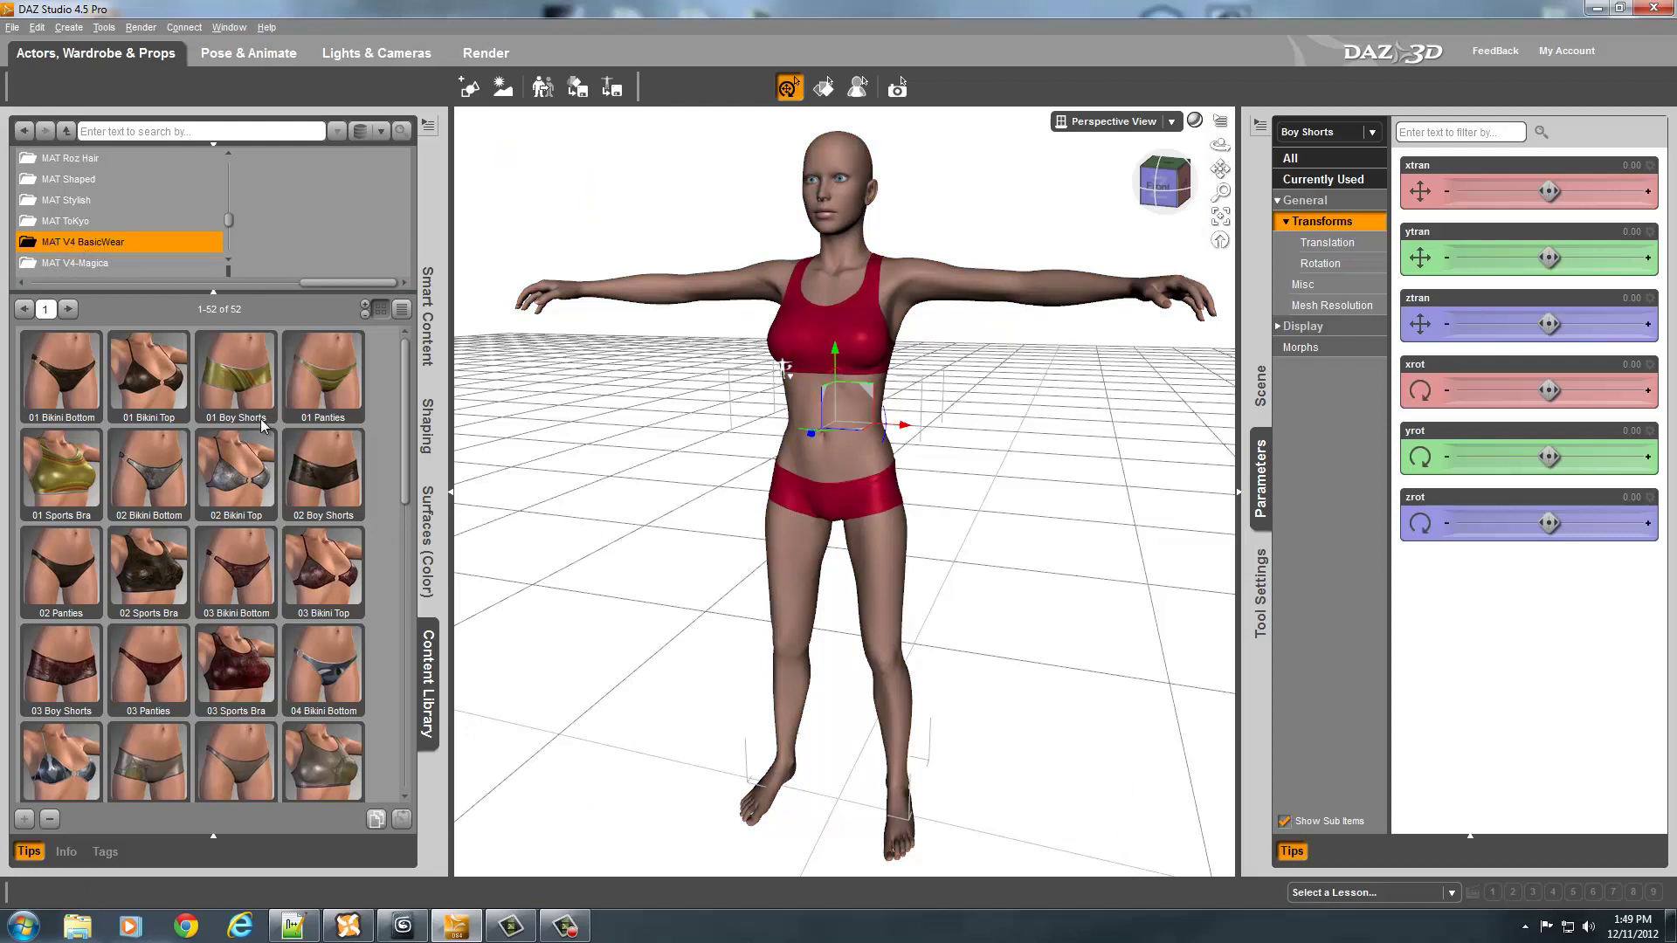
Apply the MAT V4 BasicWear '10 Boy Shorts' preset from the Content Library and inspect it
drag(405, 445, 431, 772)
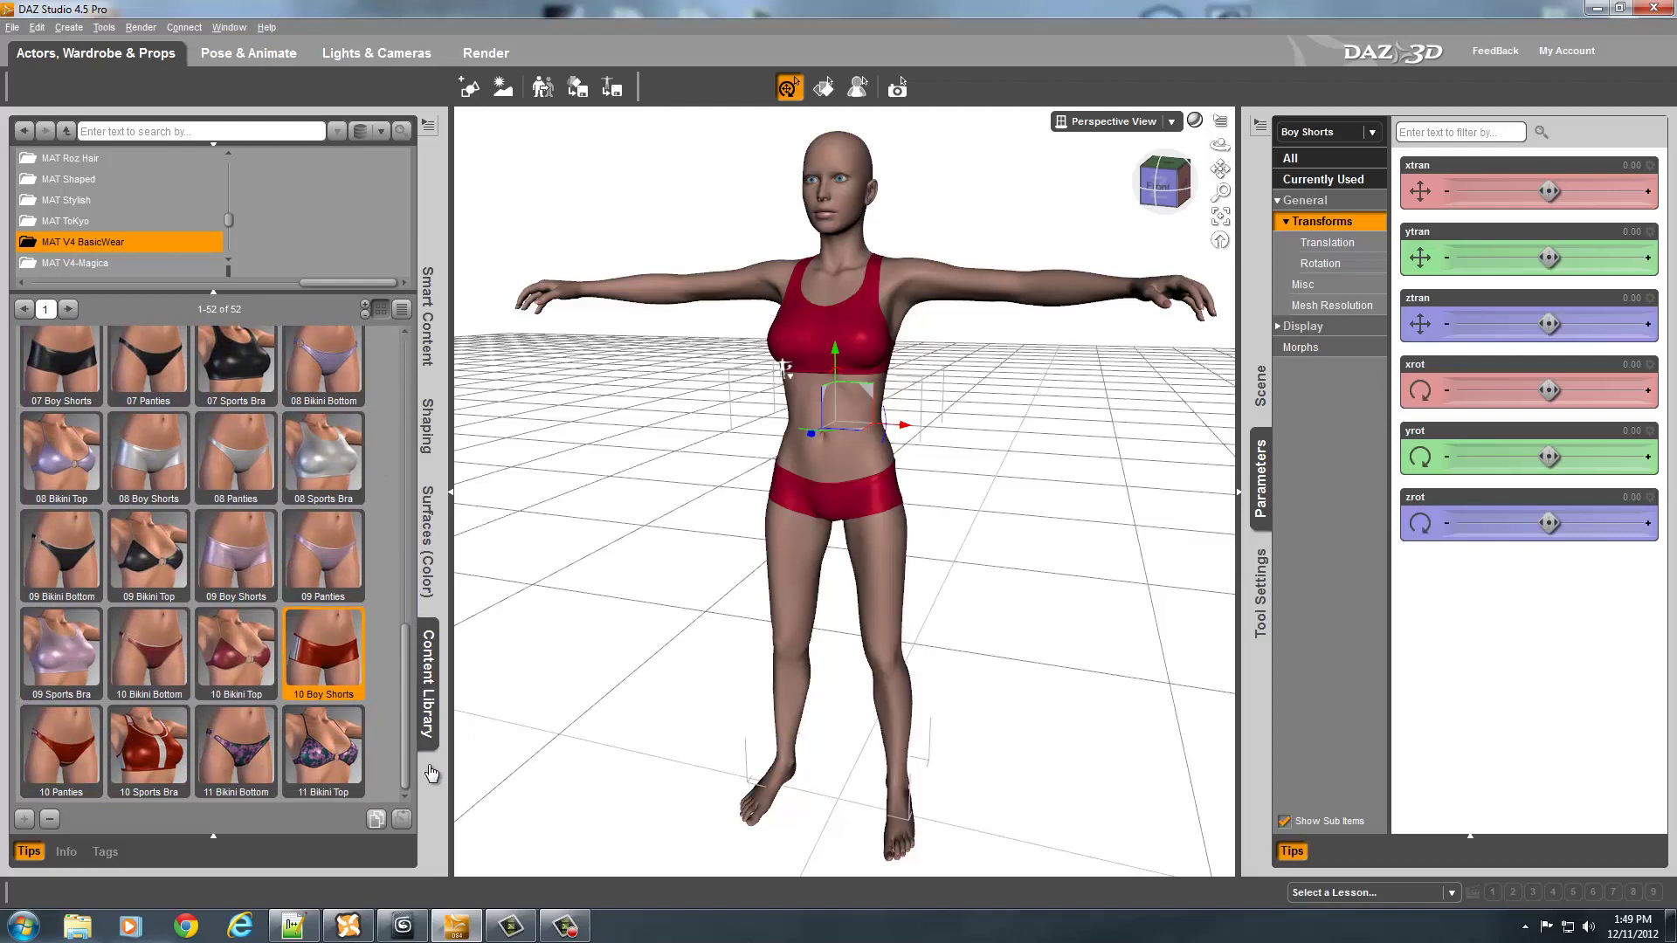
drag(431, 773, 437, 729)
double_click(319, 664)
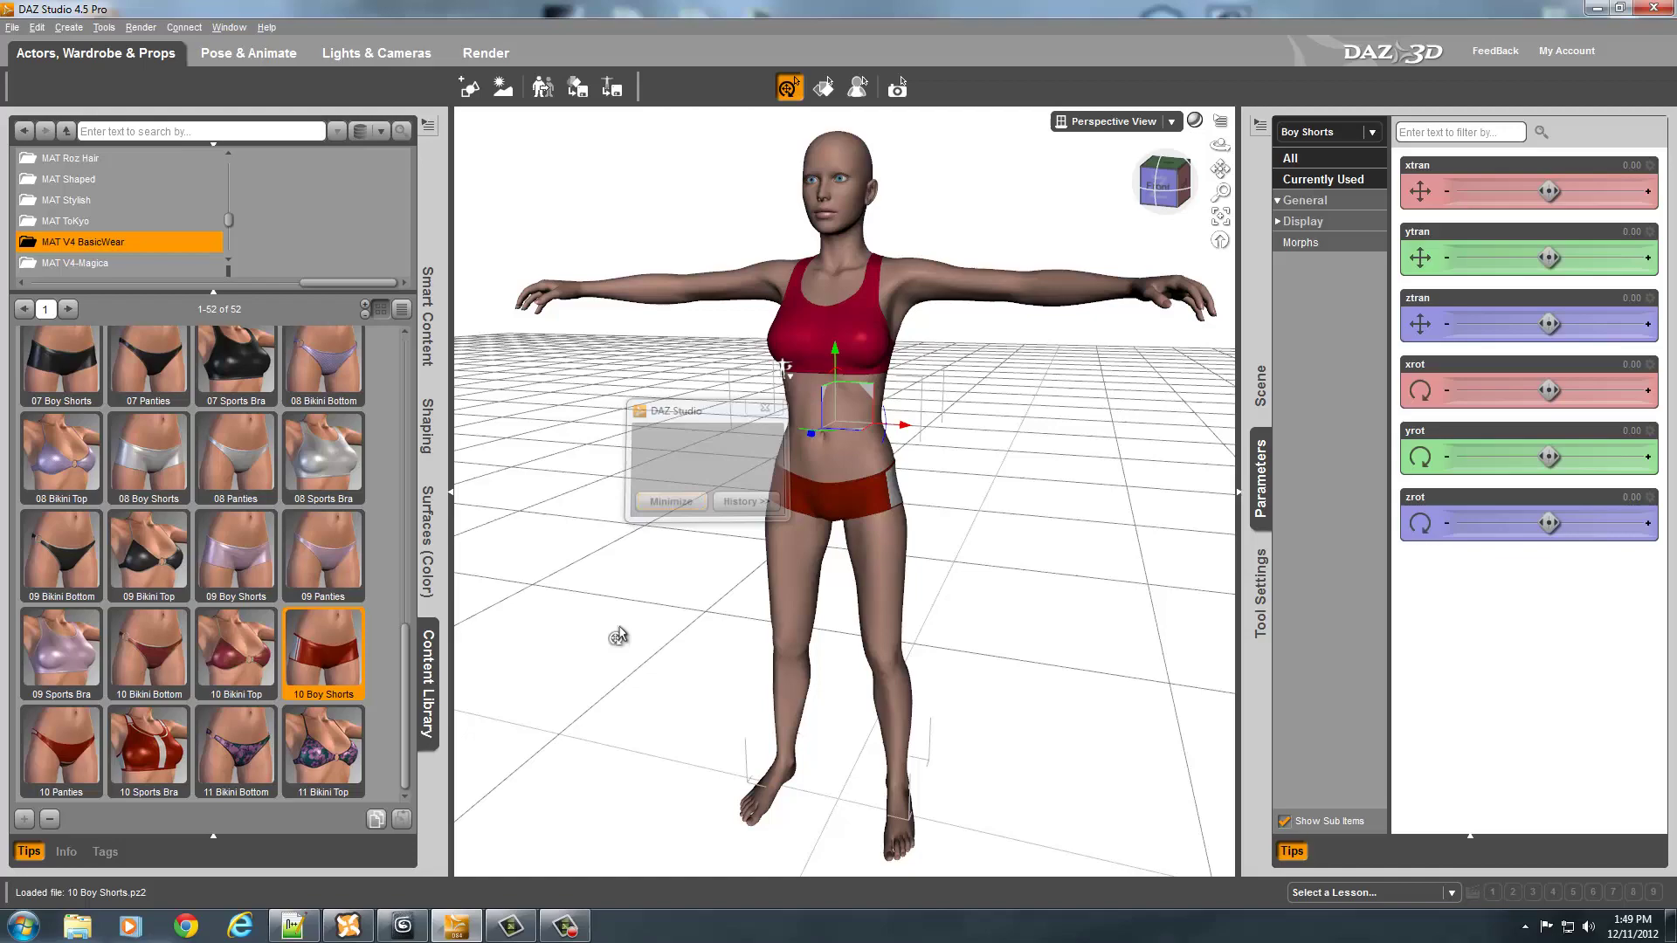
drag(1165, 183, 1111, 347)
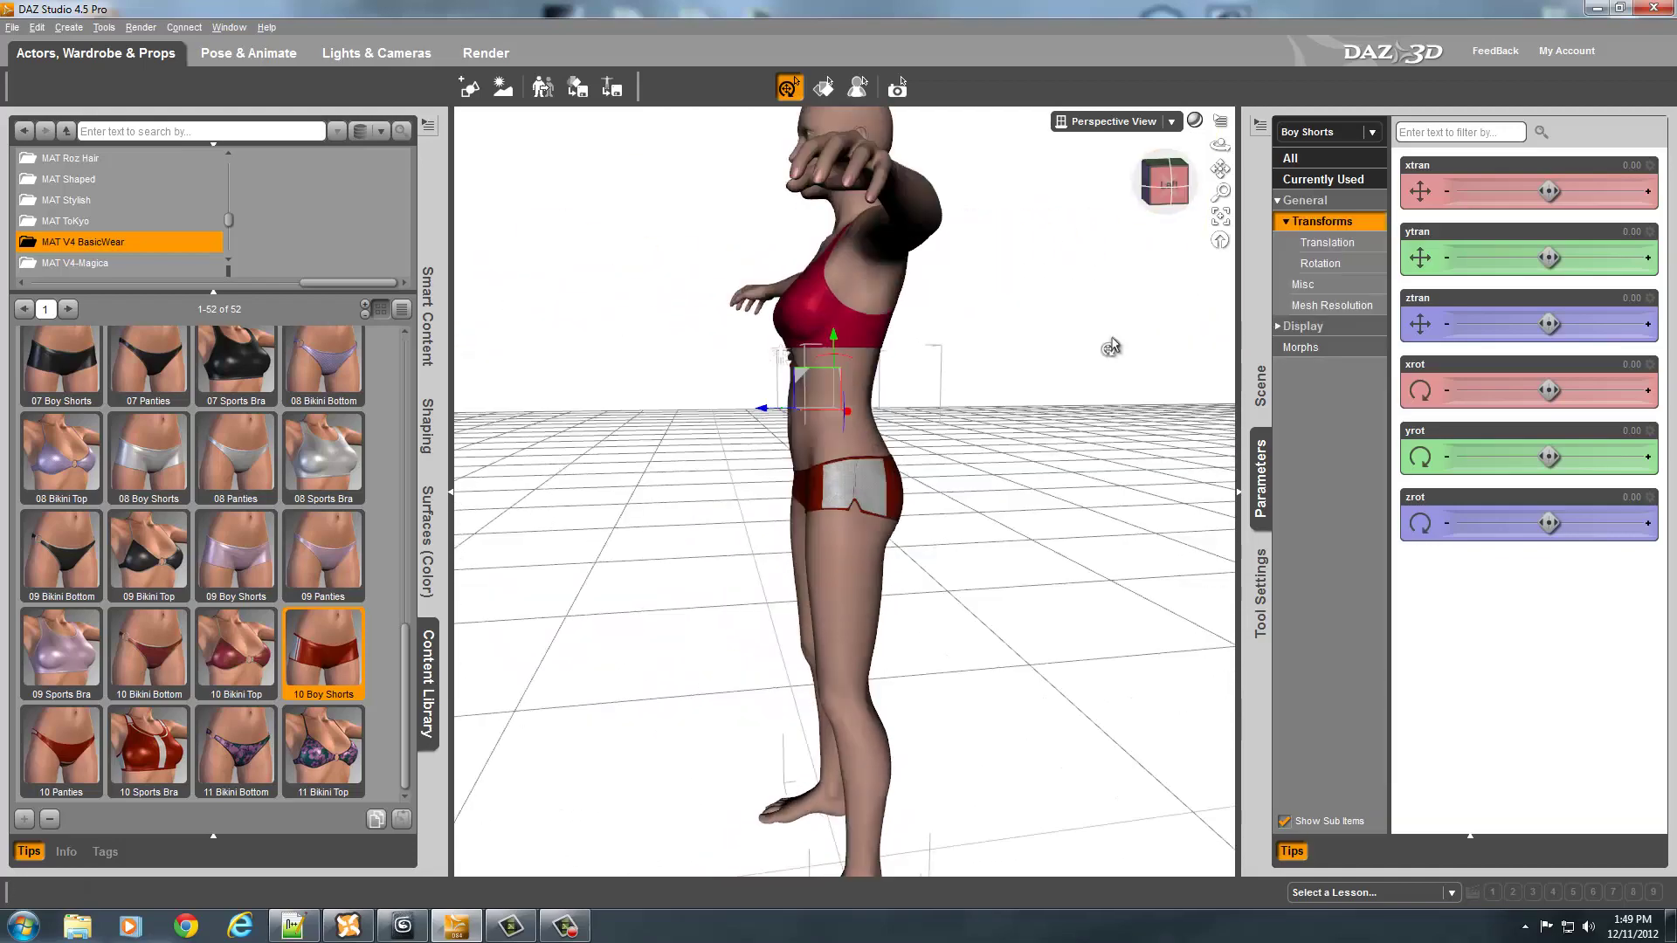
Export the scene as Autodesk FBX file 'a', overwriting the previous export with default options
click(1165, 182)
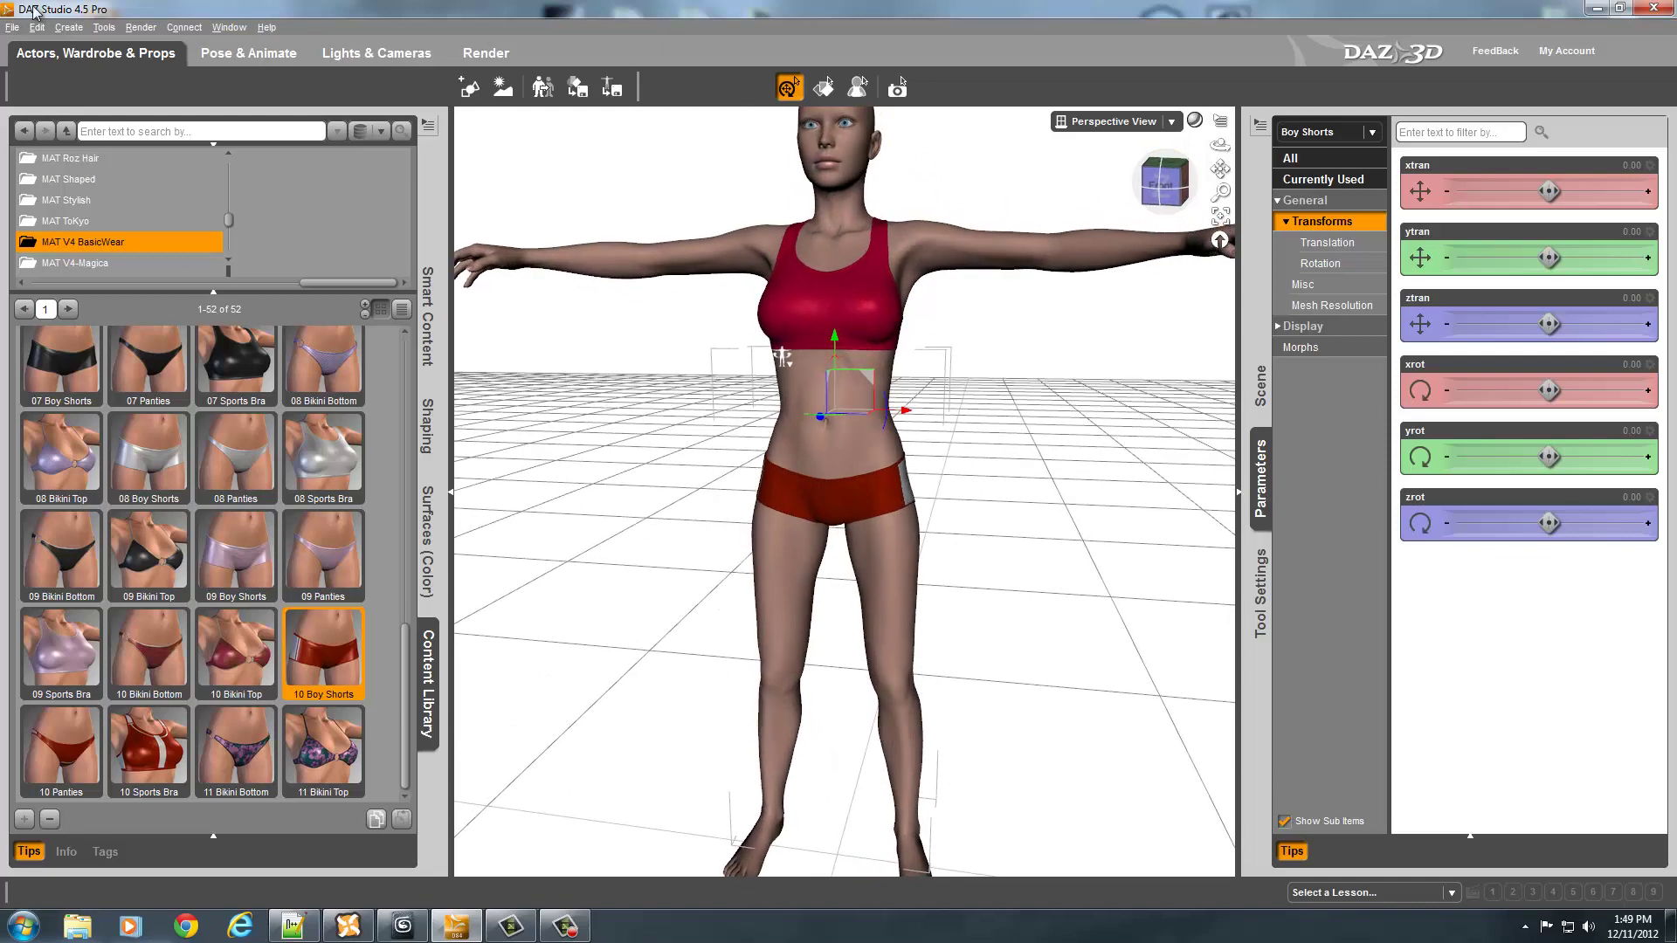
click(13, 27)
click(39, 204)
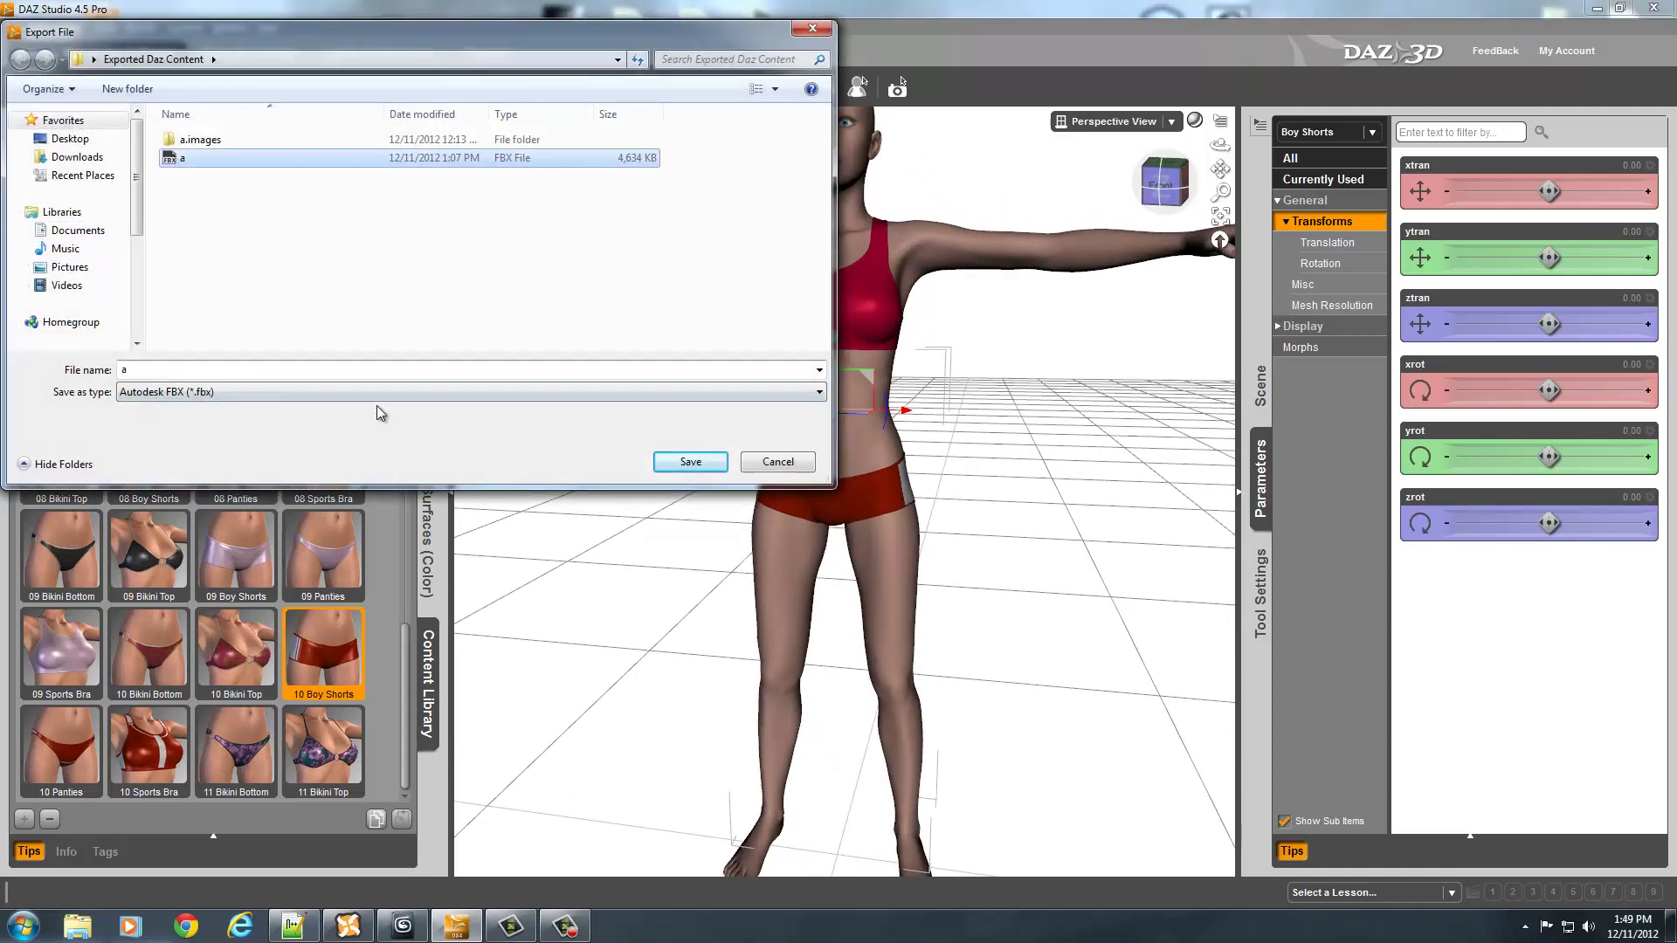
click(699, 462)
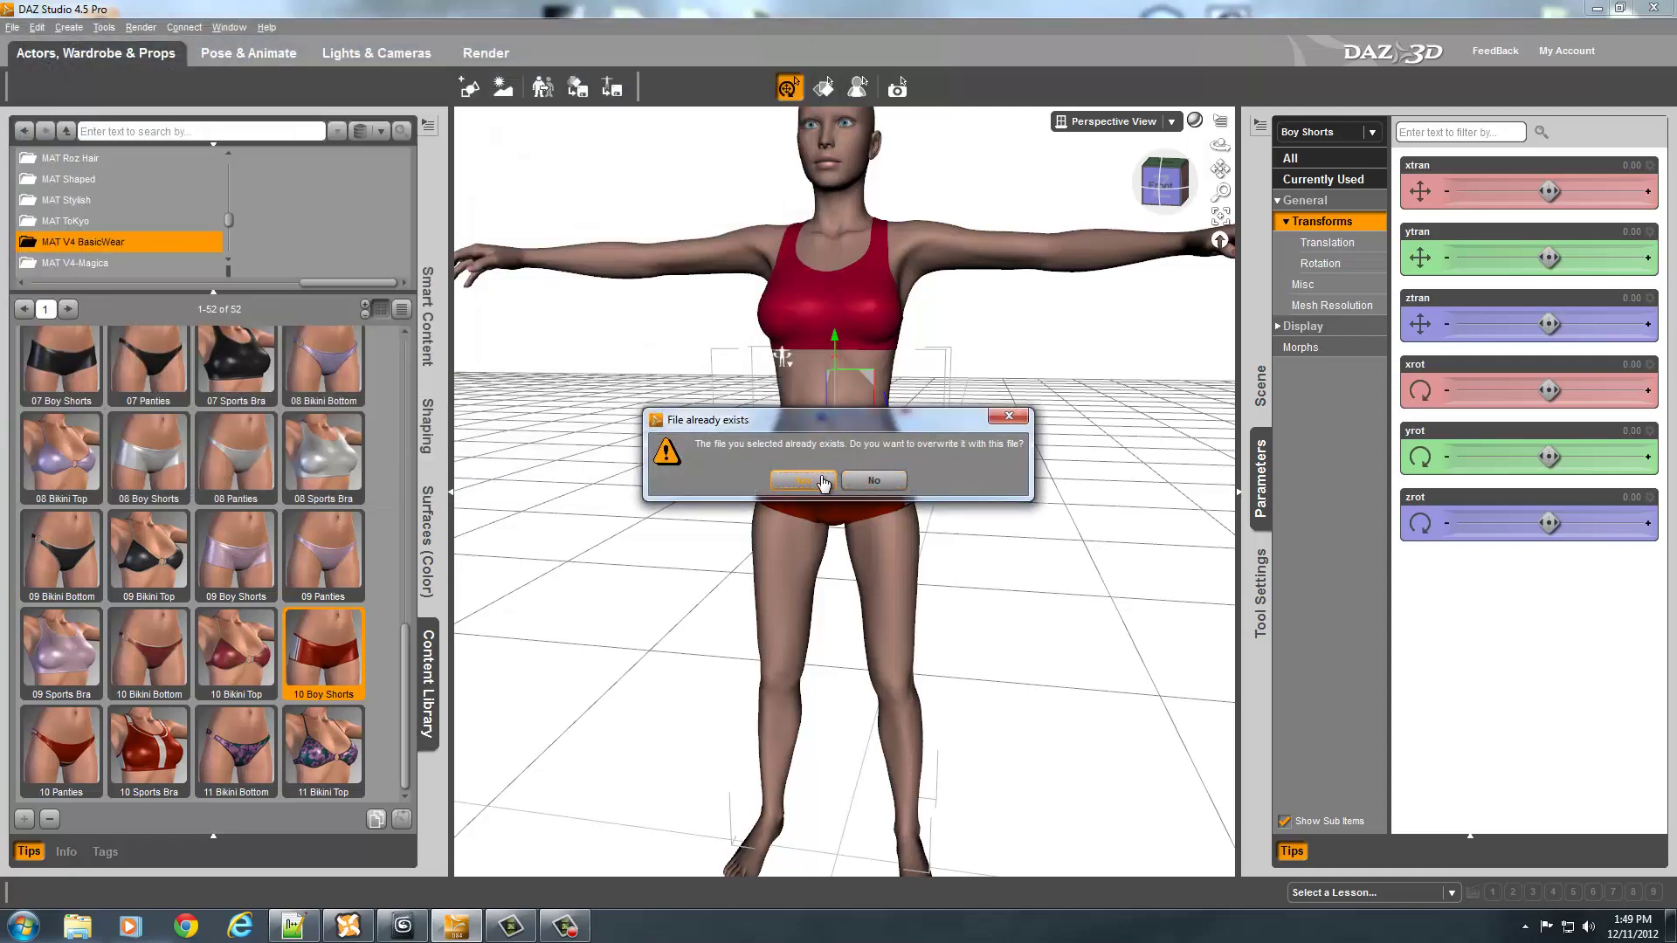
click(823, 482)
click(890, 714)
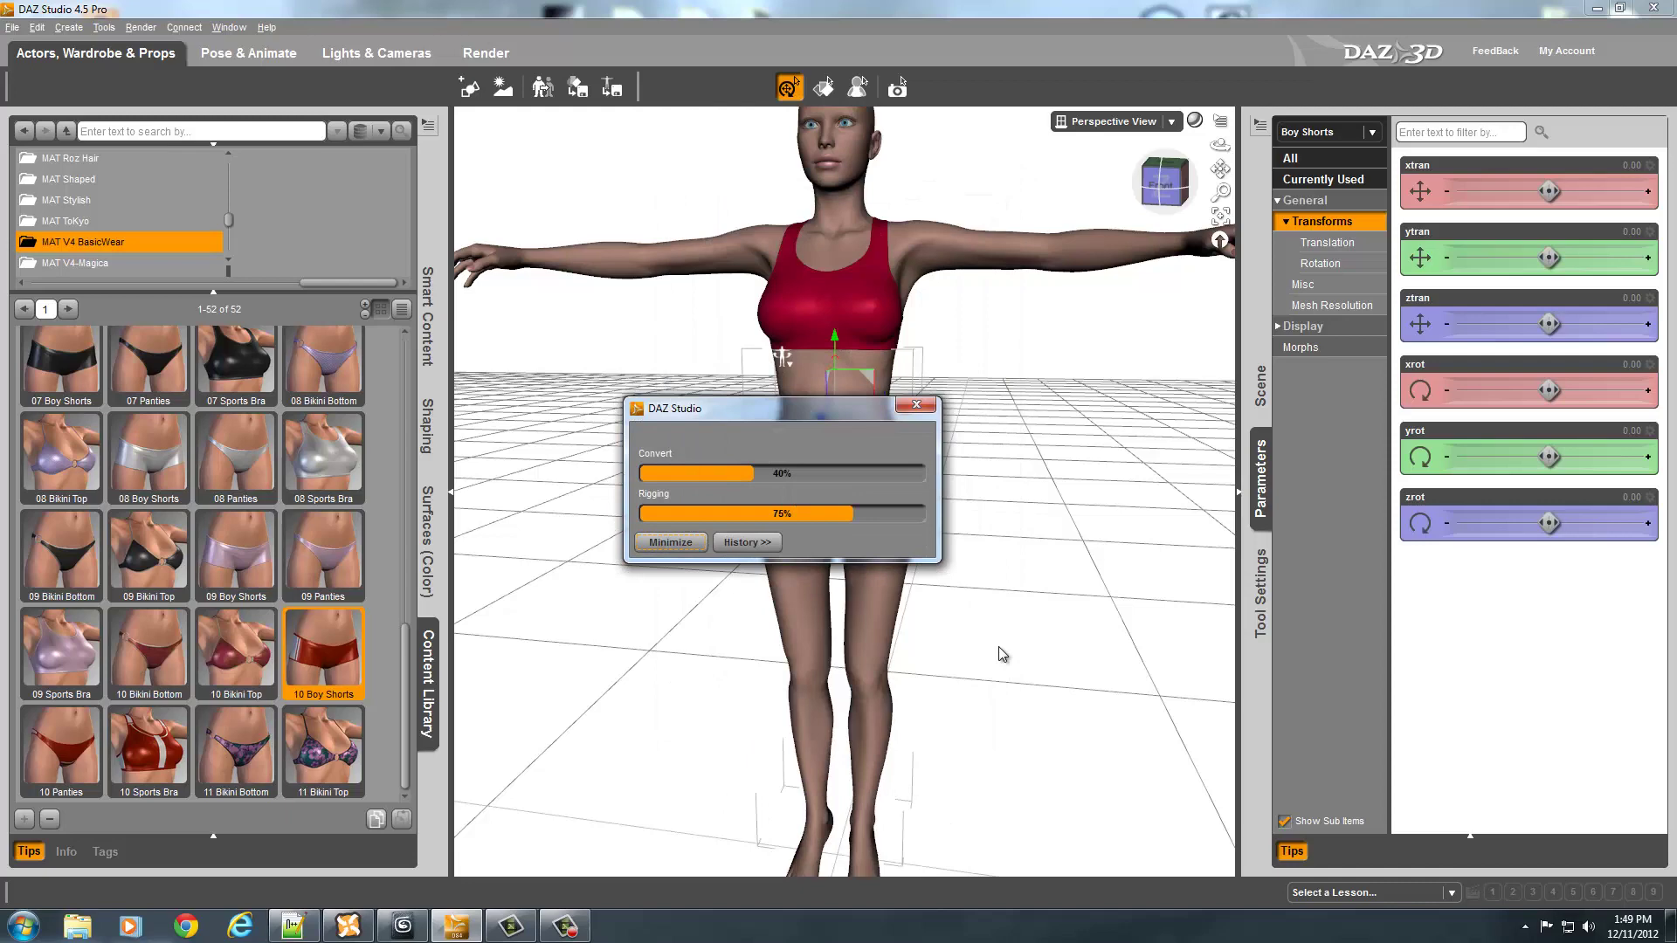
Open Exported Daz Content > a.images and preview the 10BoyShorts and 10BoyShortsB textures
key(super+d)
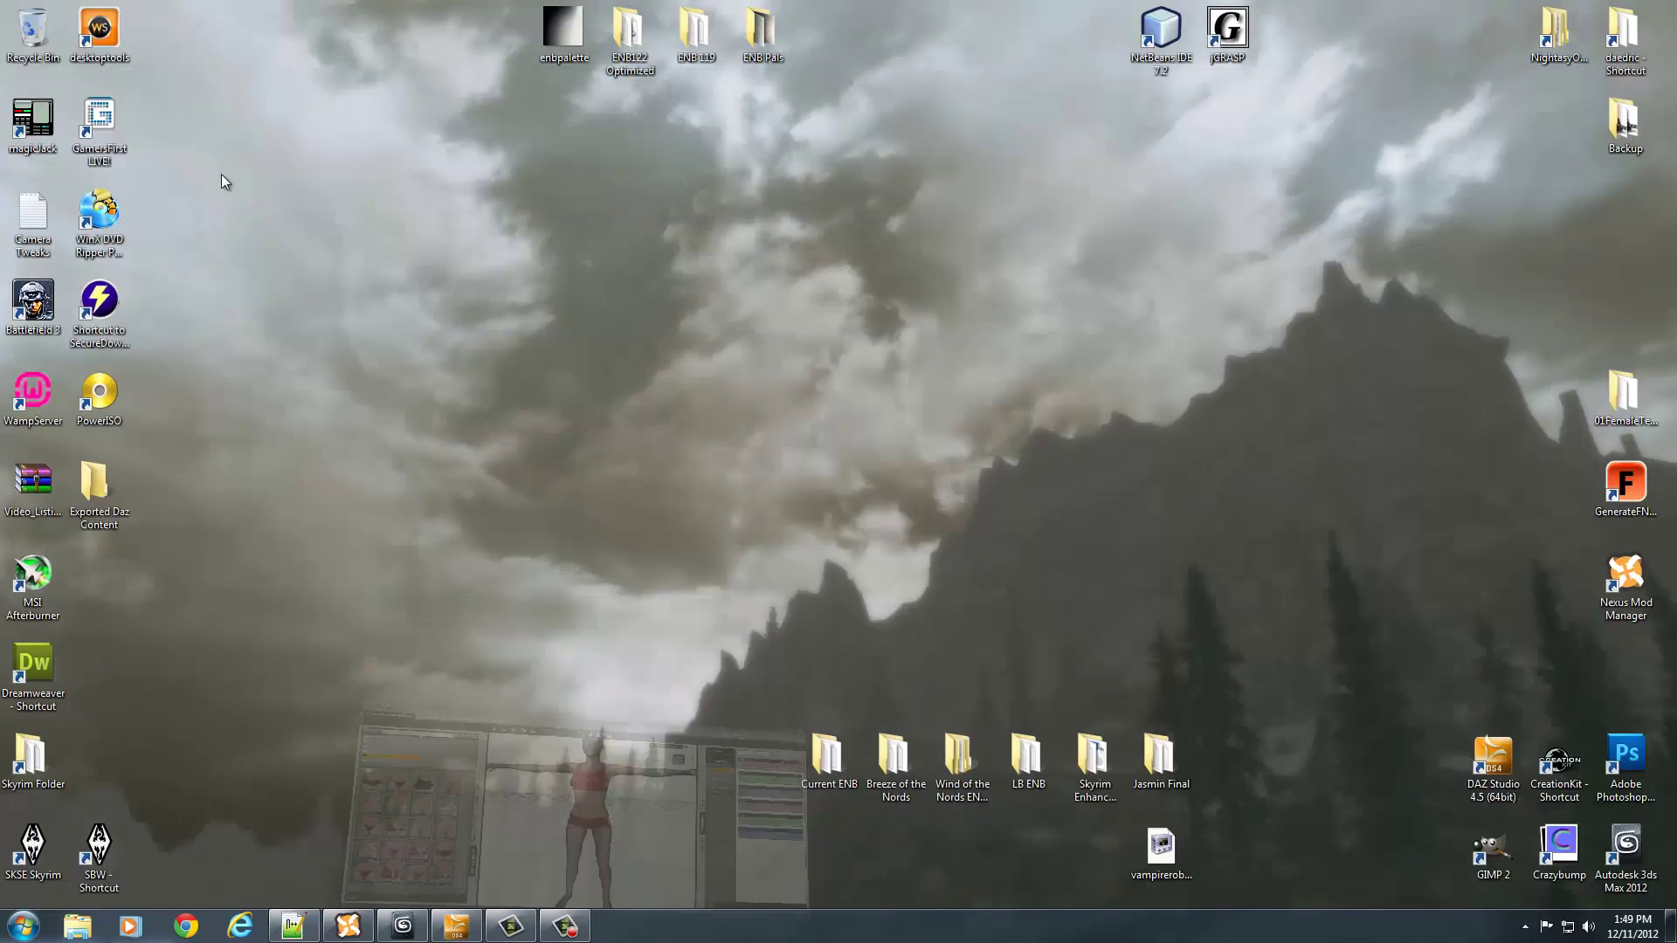
double_click(125, 515)
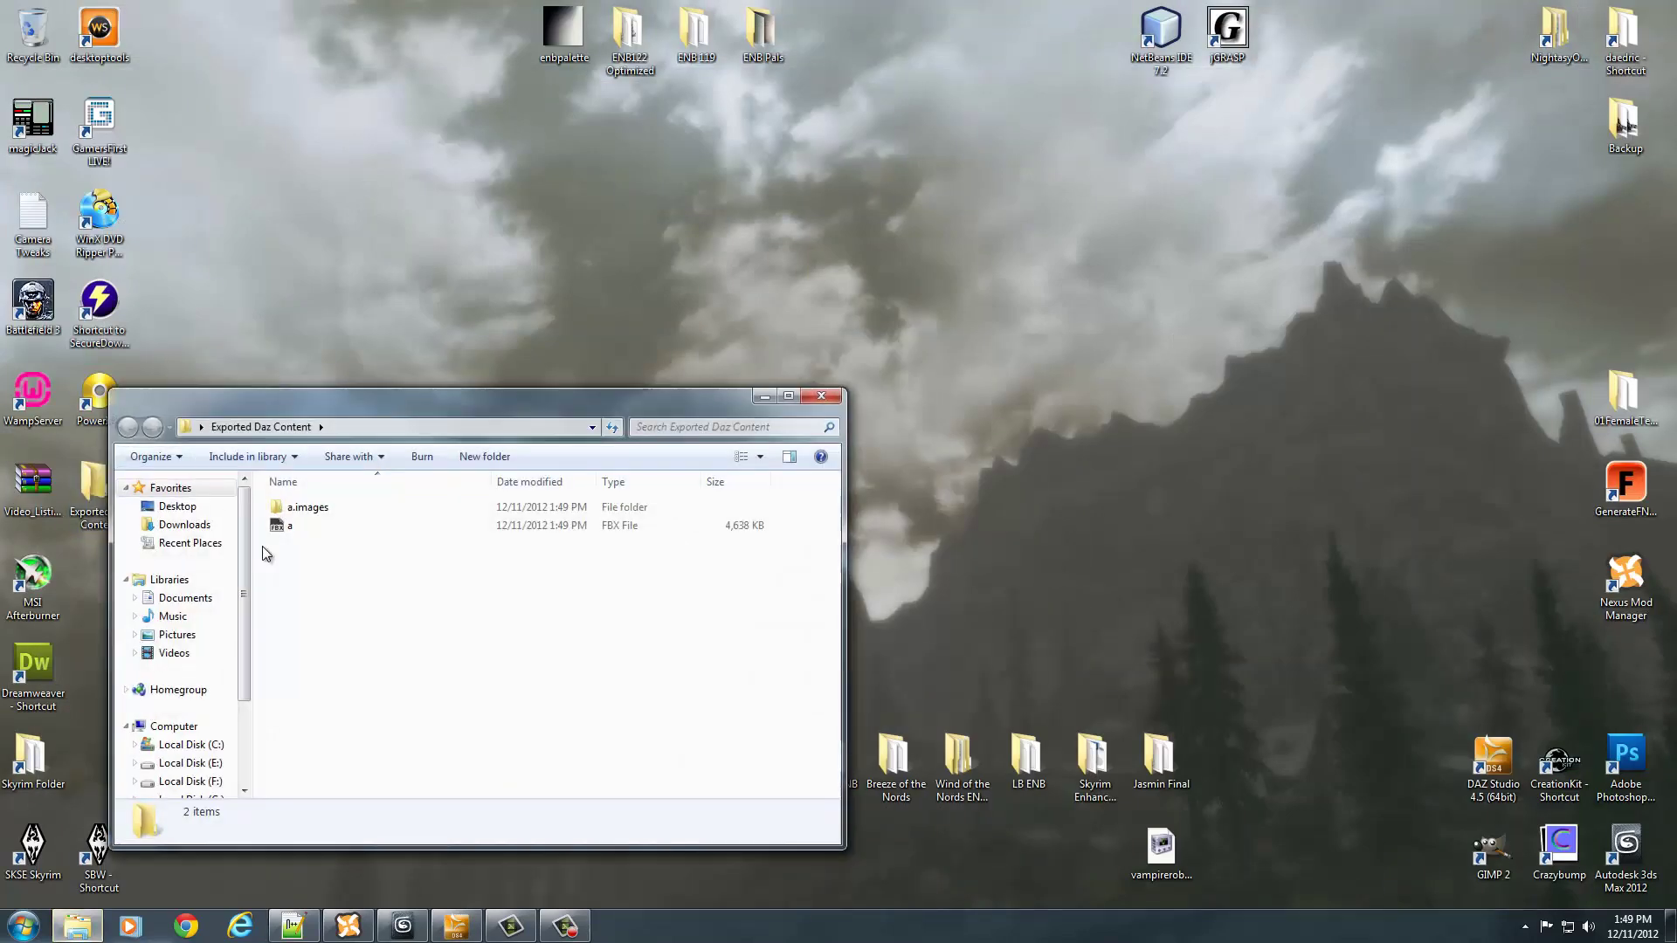
double_click(305, 504)
click(308, 511)
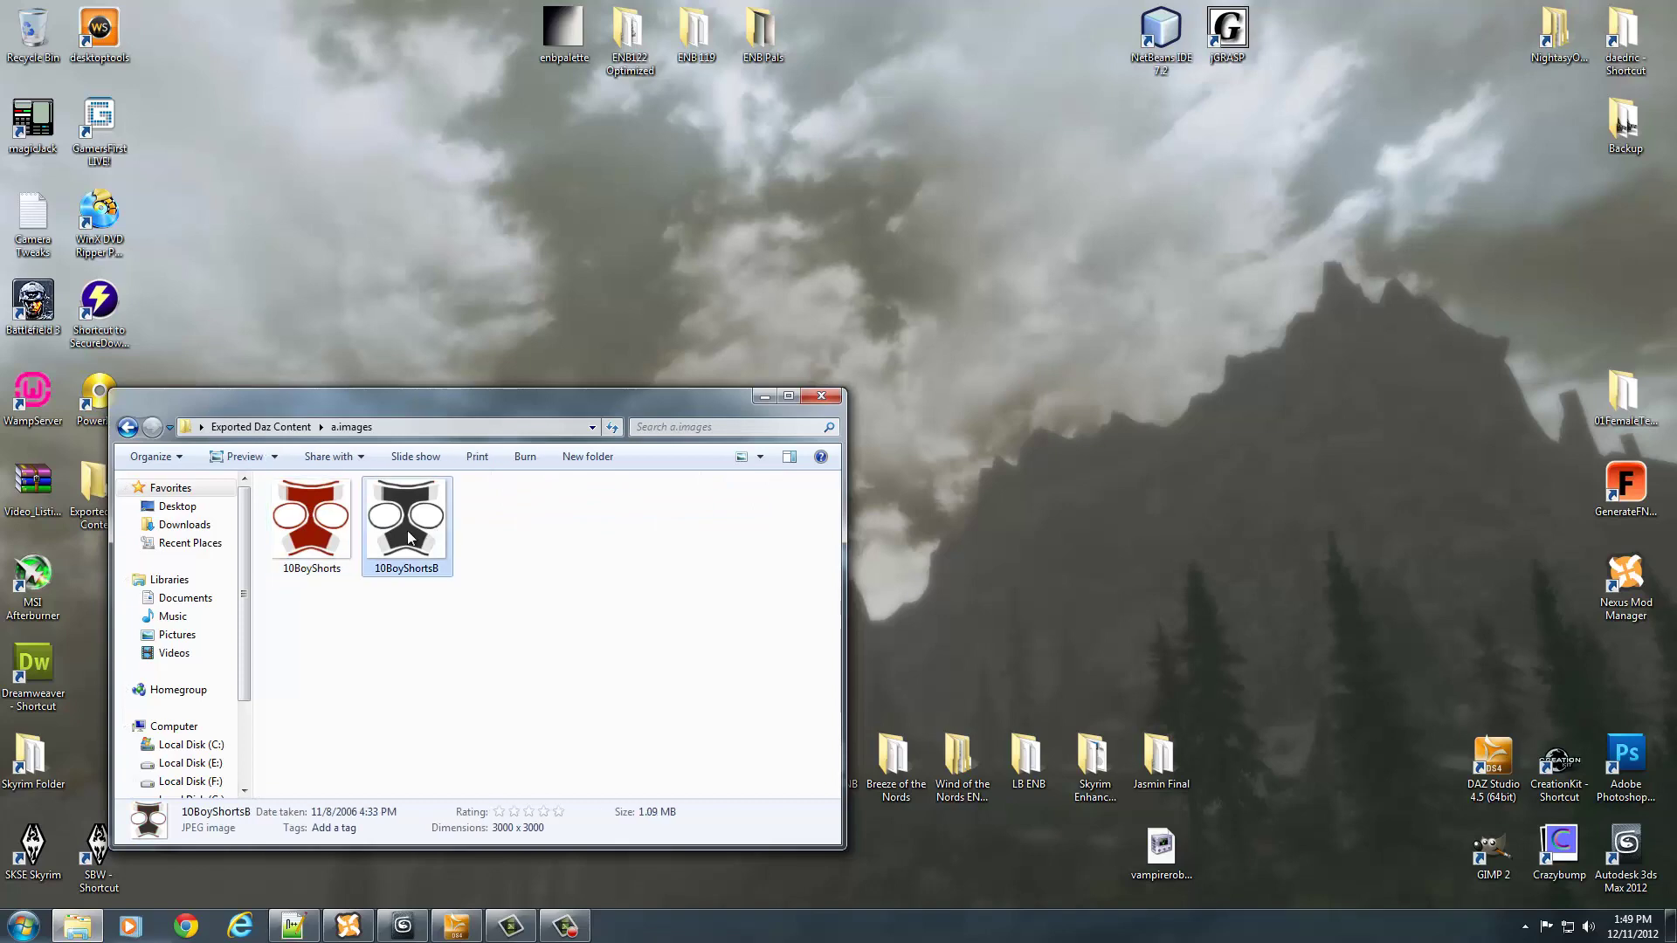
double_click(298, 546)
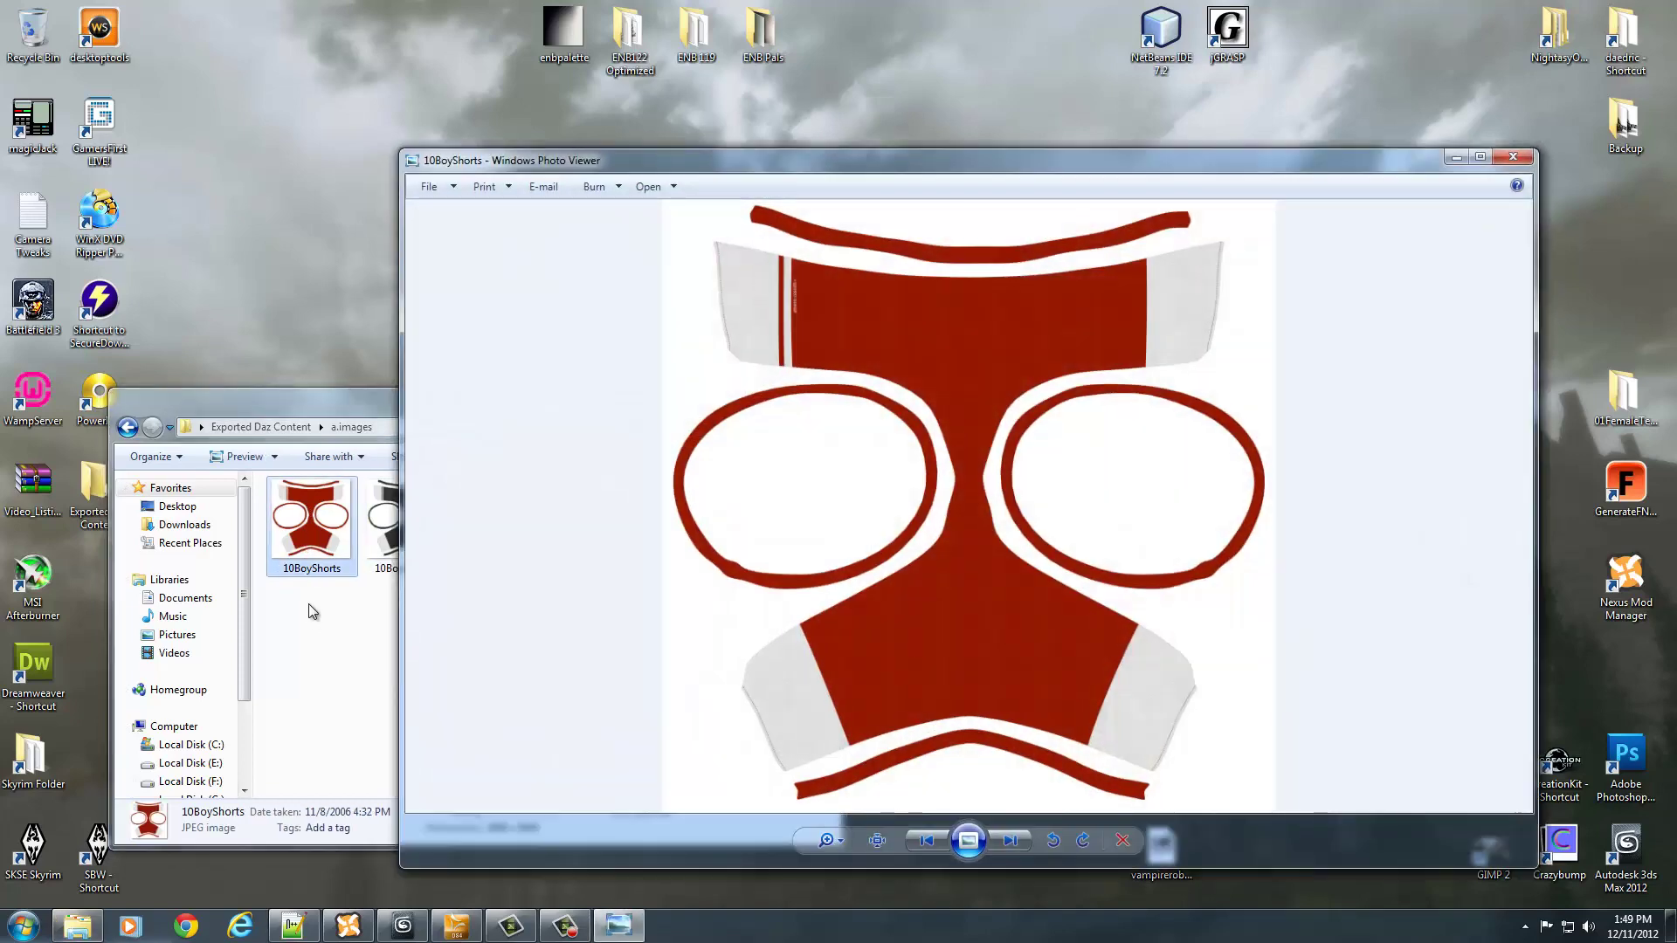
drag(756, 166, 835, 96)
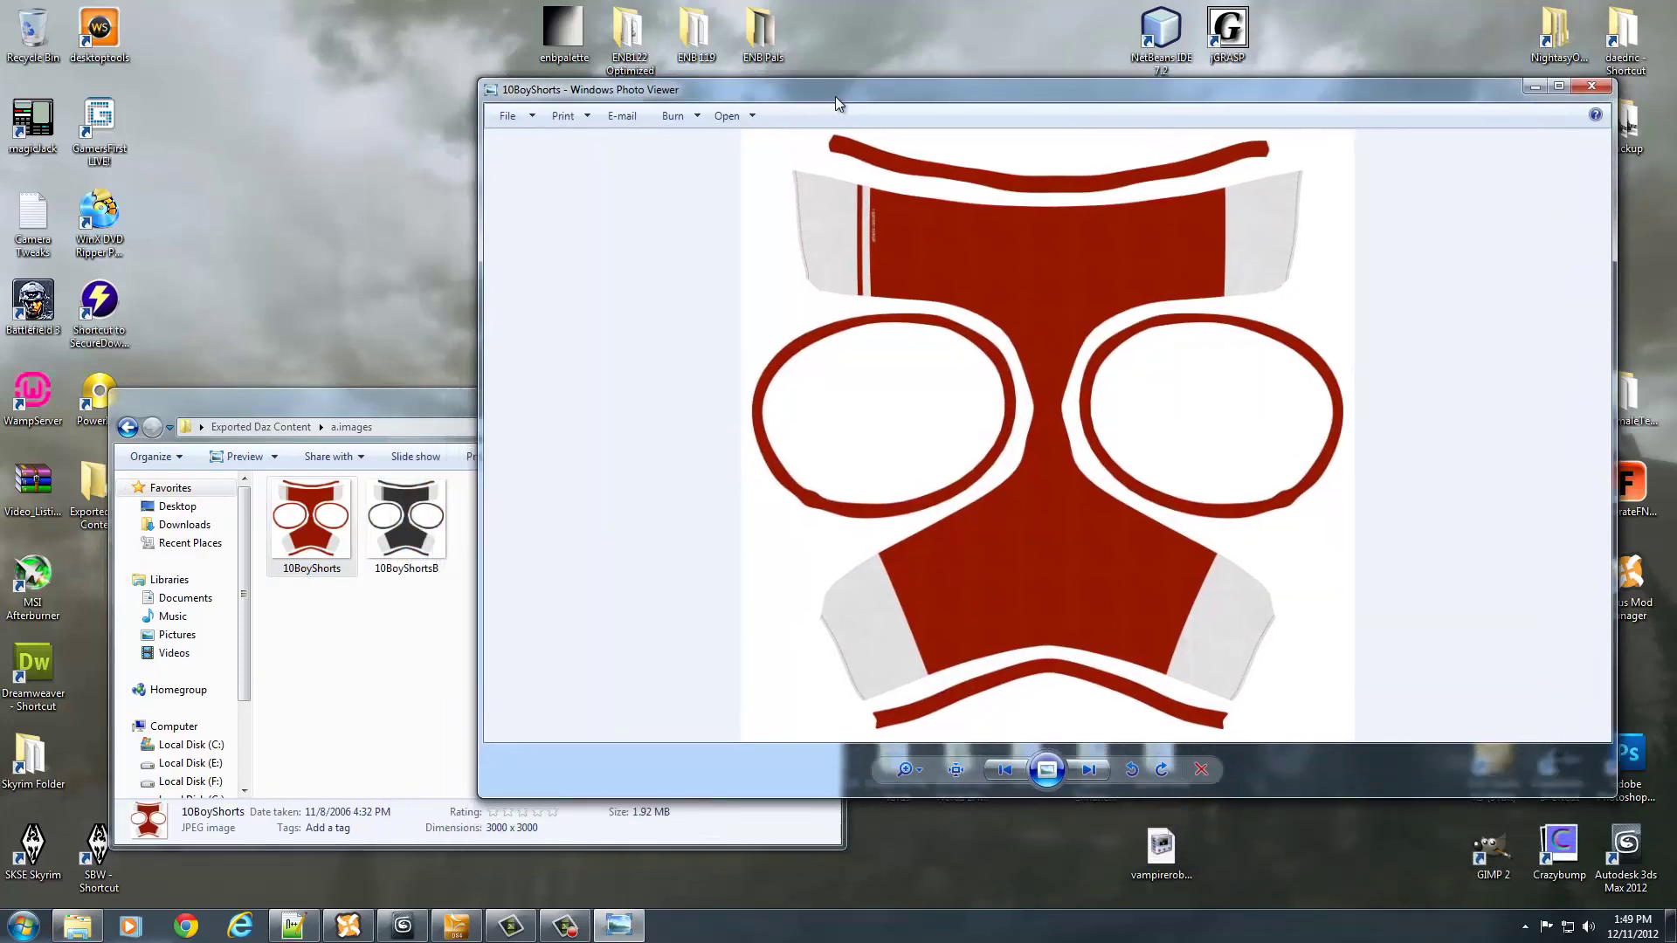
double_click(441, 576)
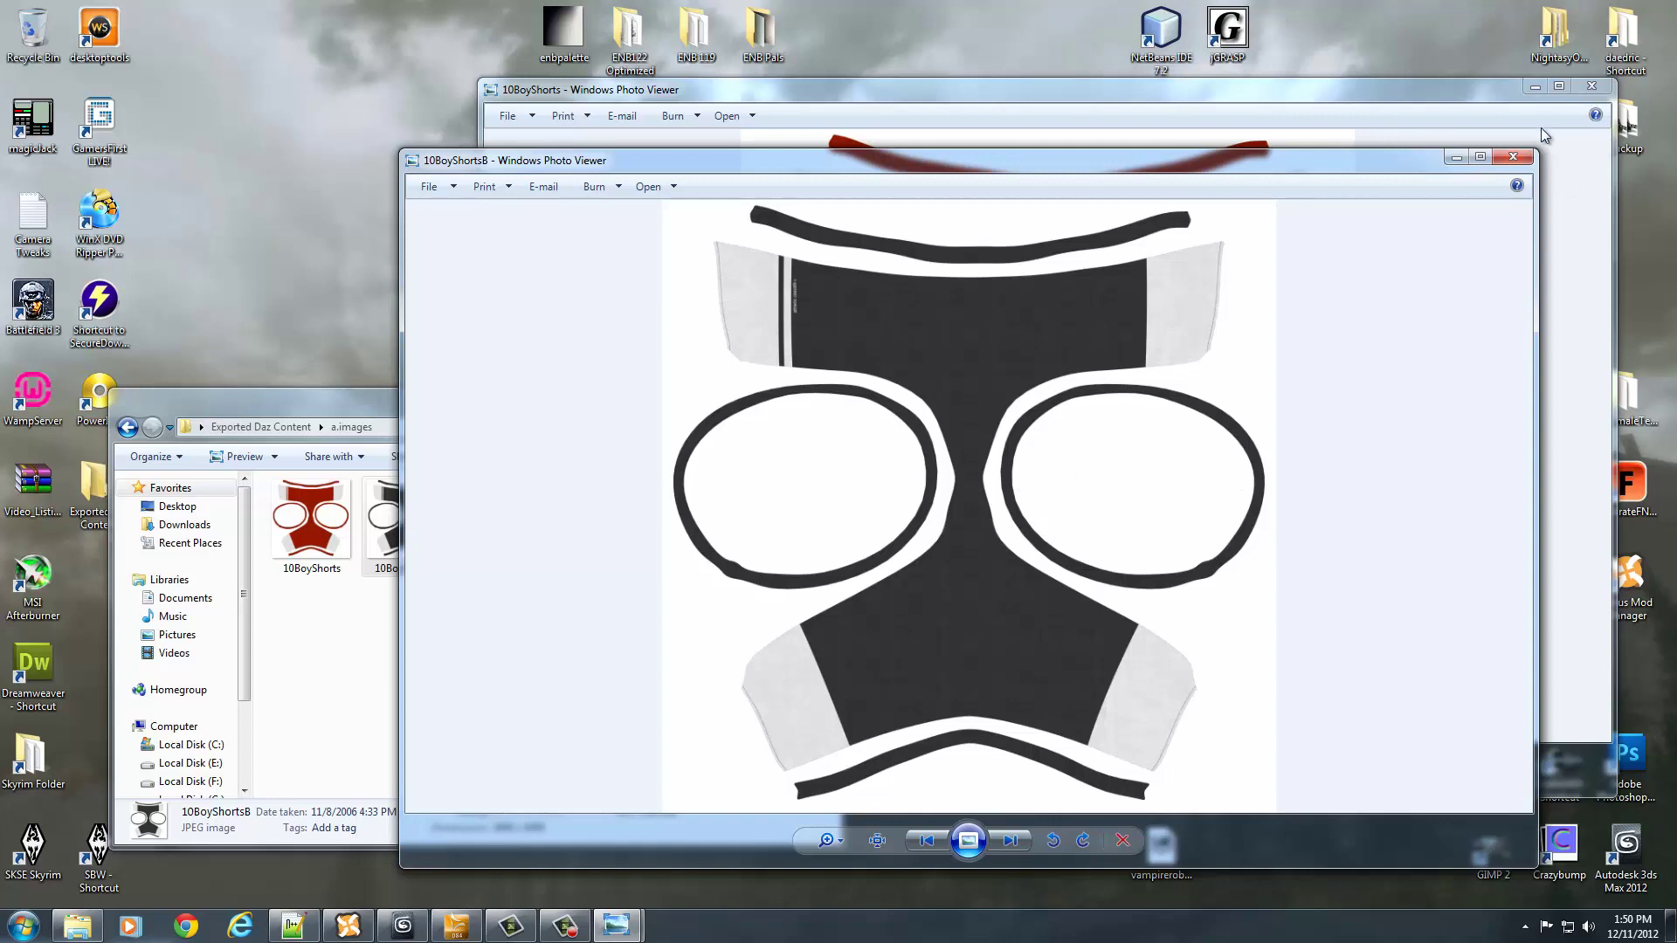
Close the black 10BoyShortsB preview and reopen the a.images folder to reselect 10BoyShorts
click(1513, 156)
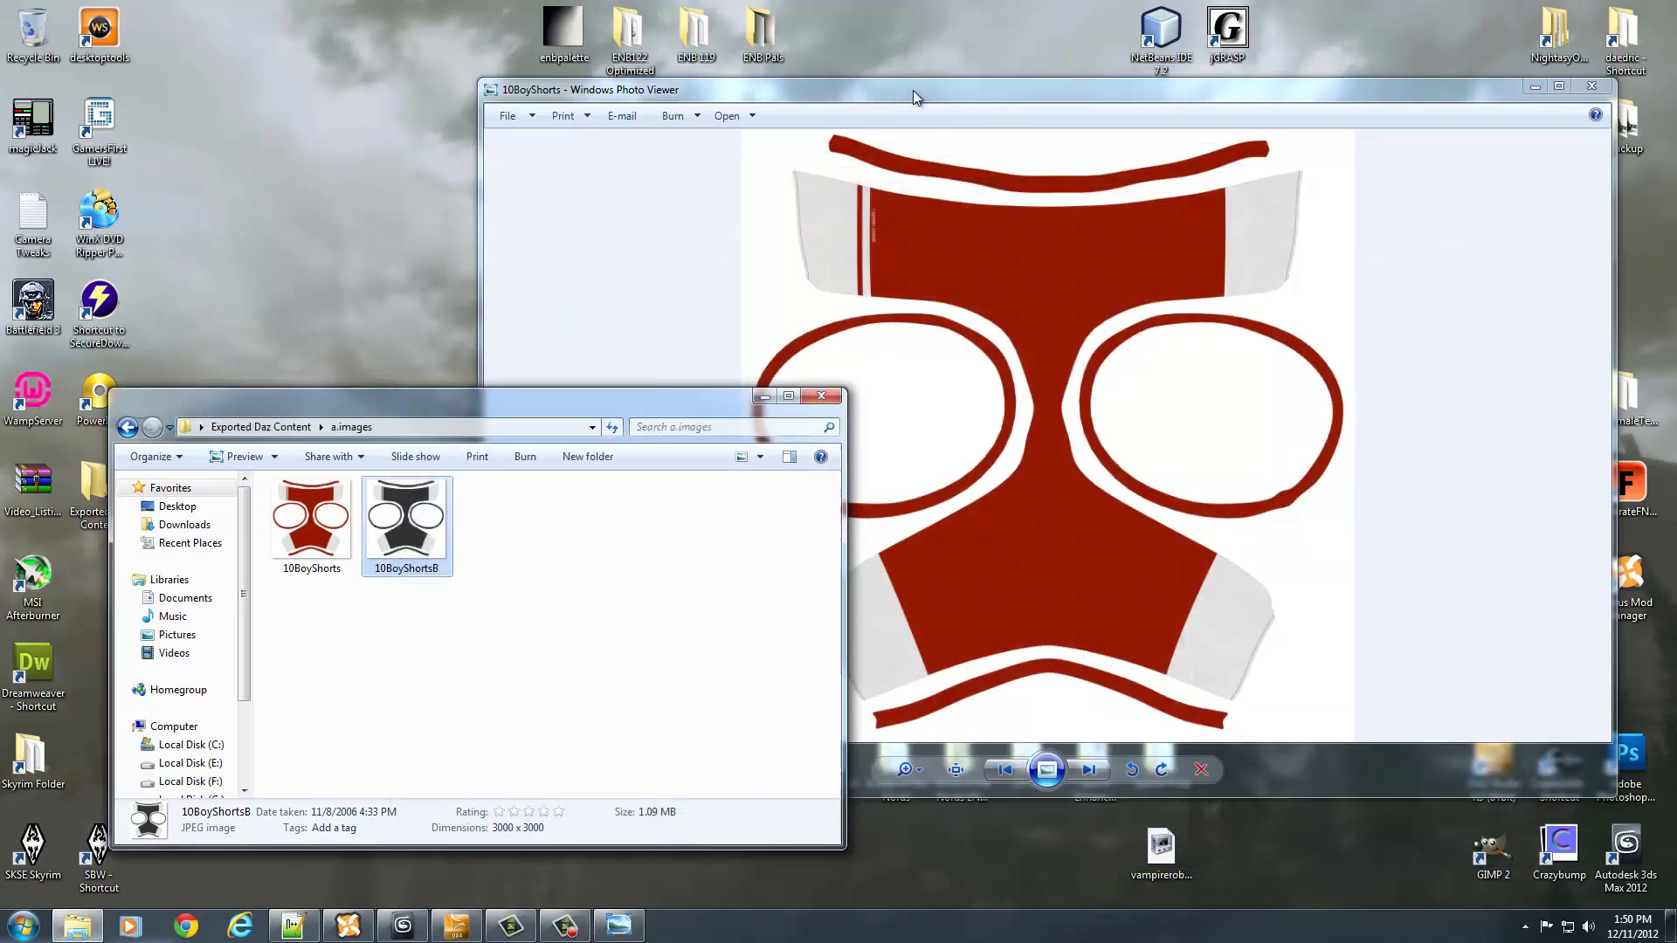
drag(913, 91, 898, 86)
click(342, 640)
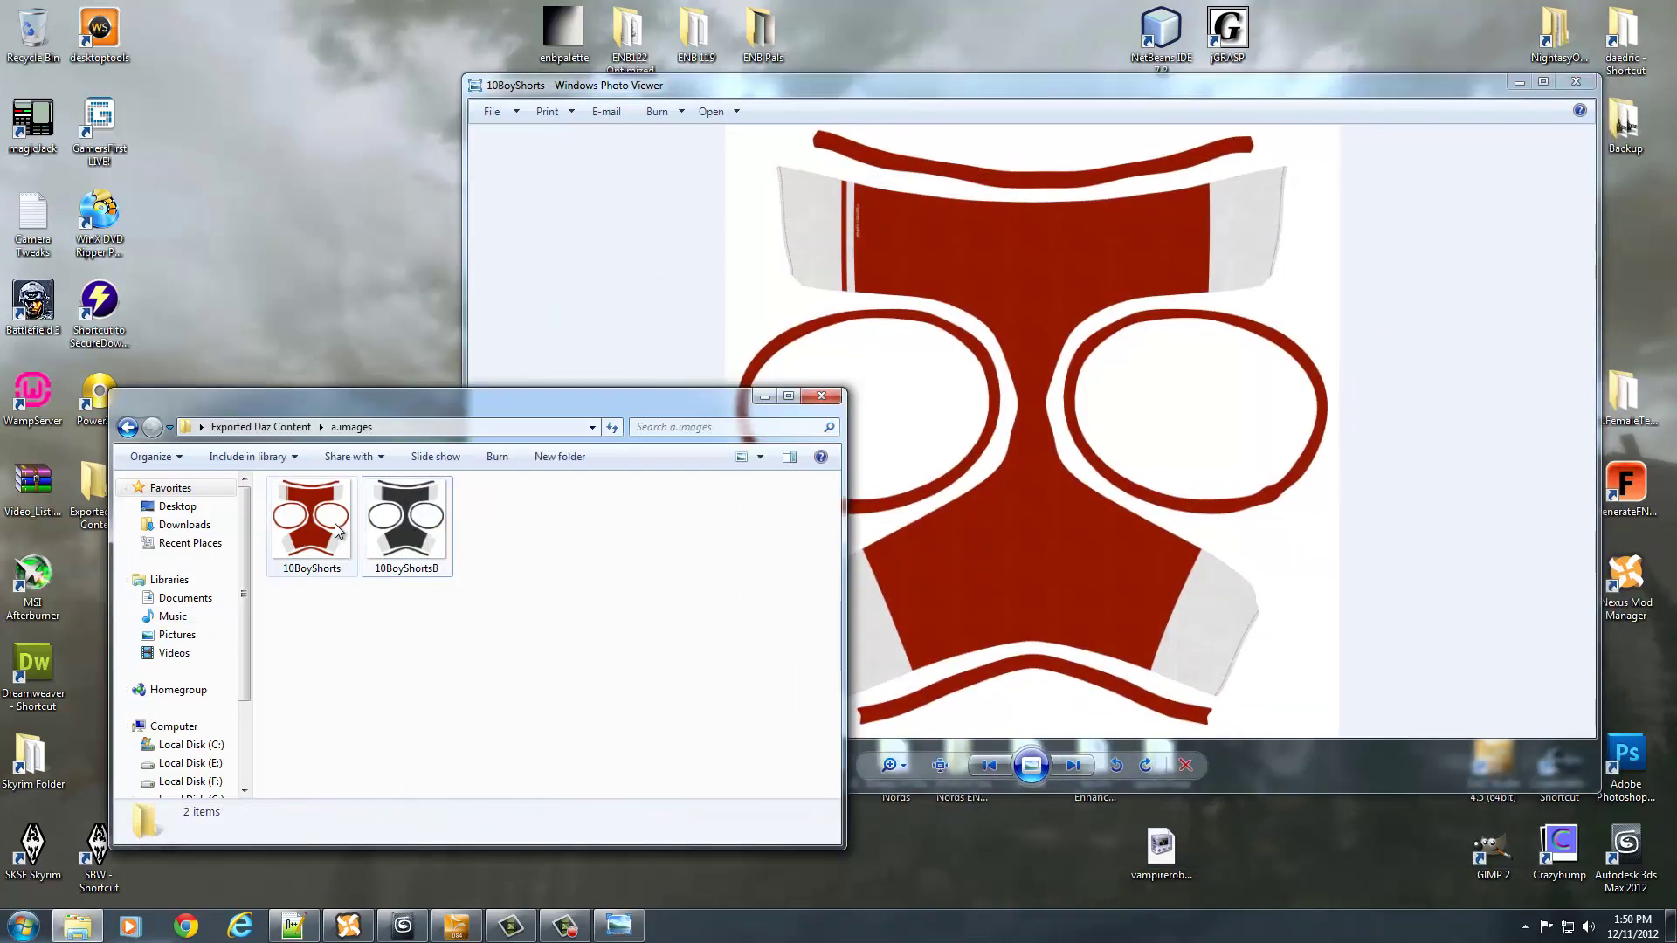
click(337, 530)
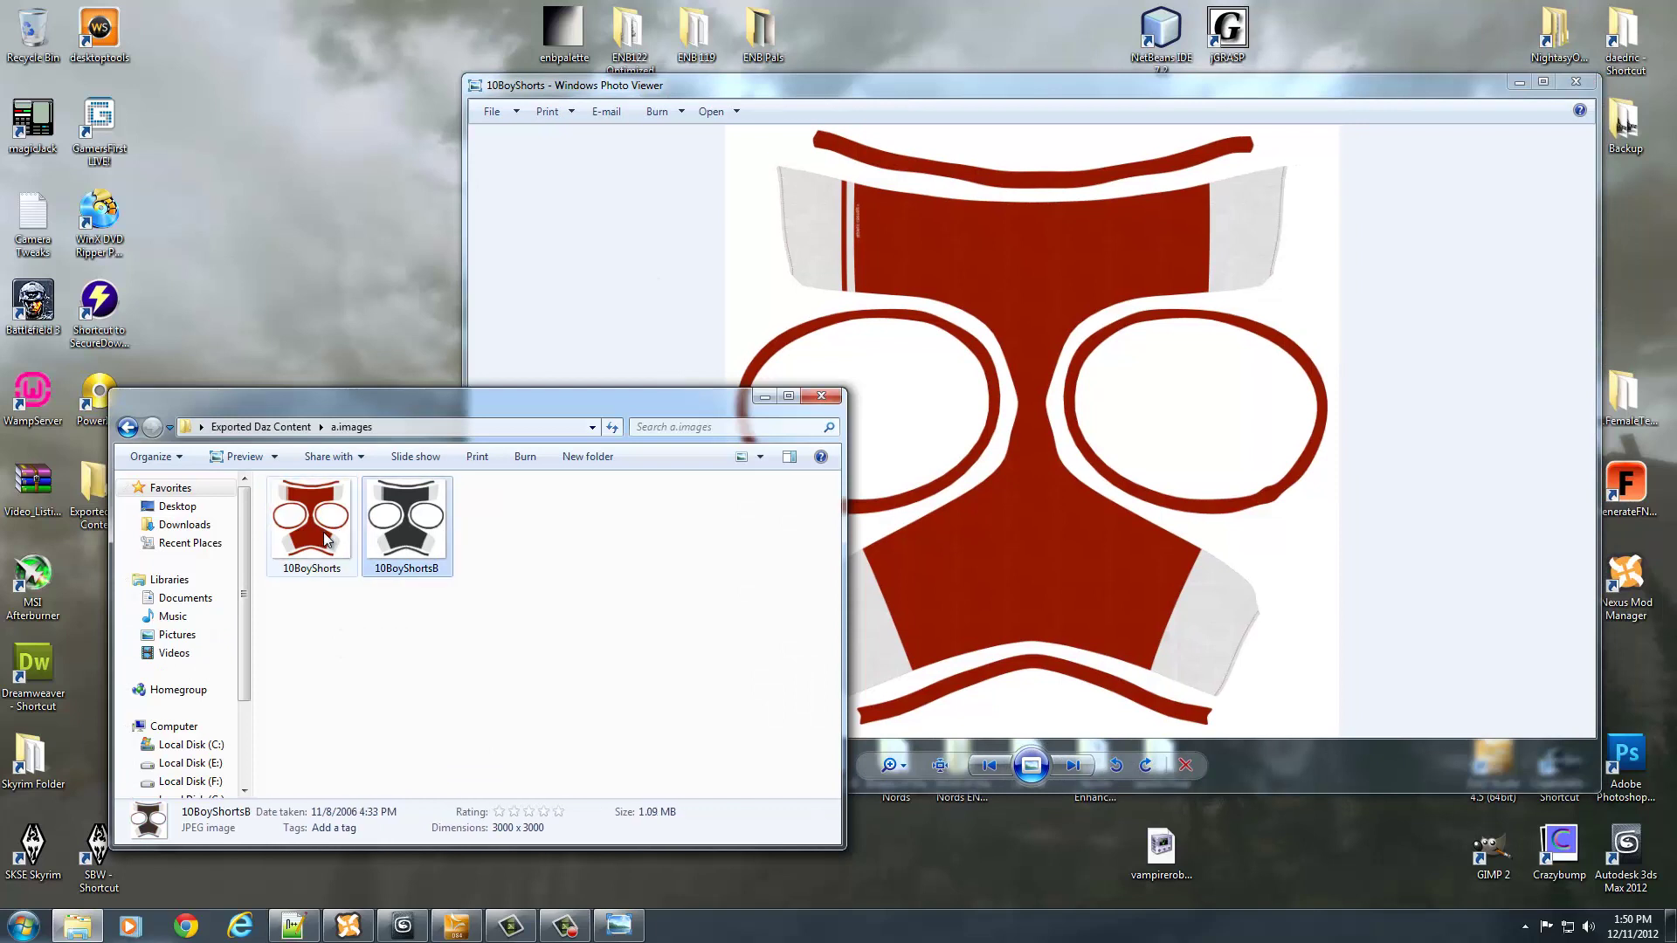
click(261, 427)
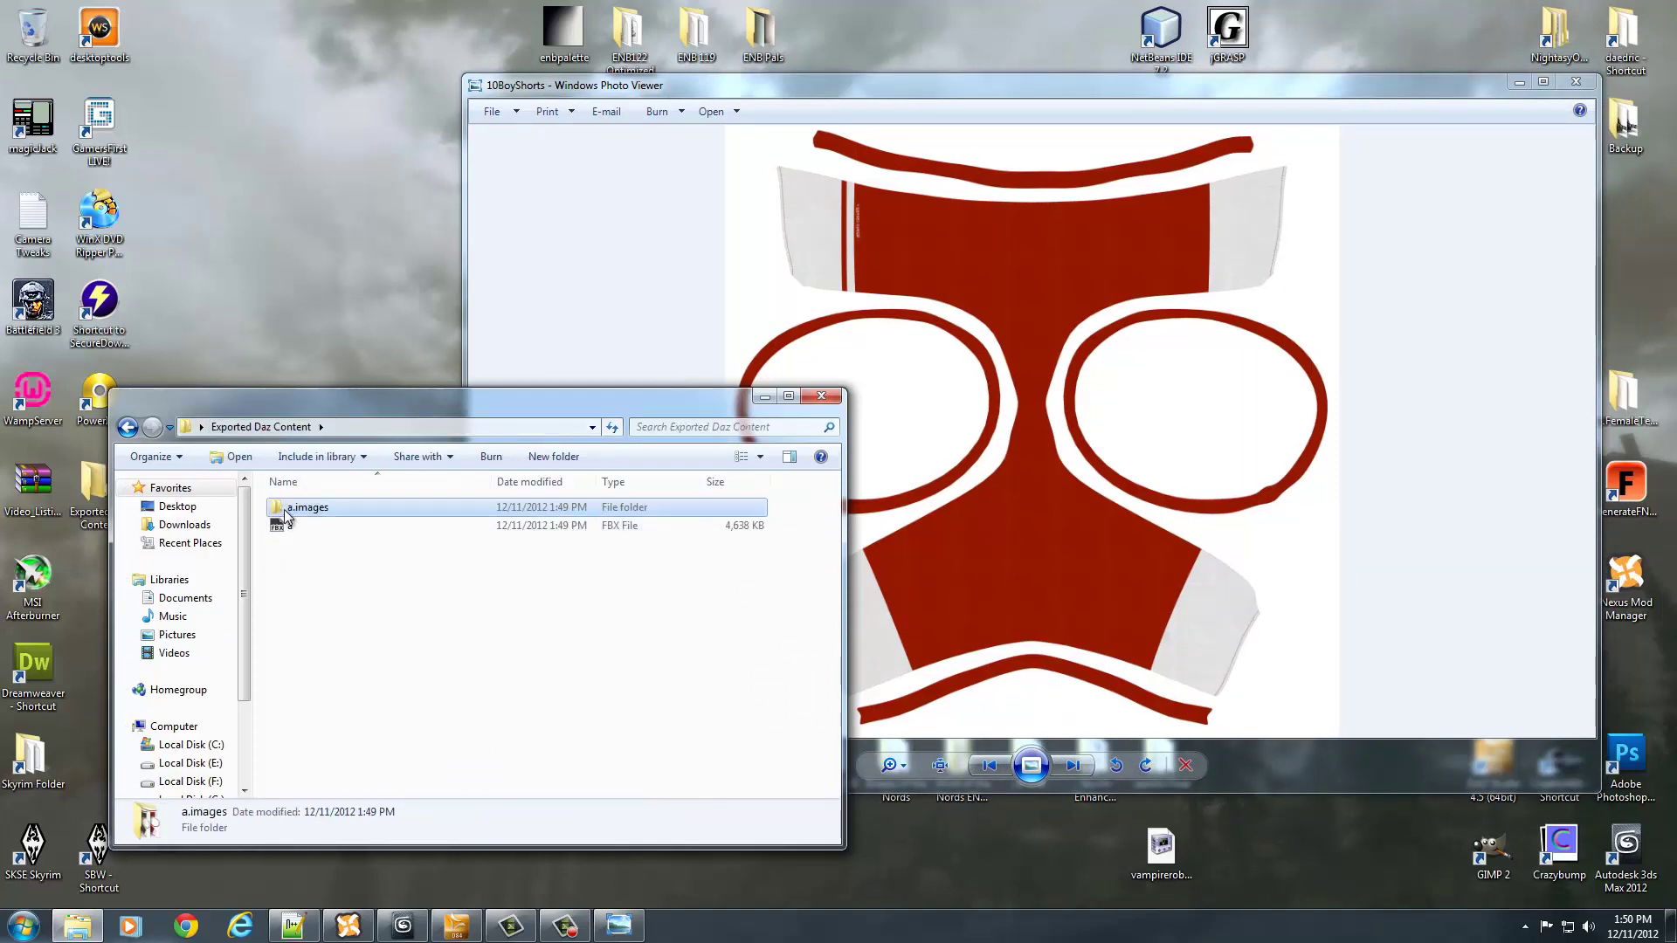
double_click(280, 509)
click(316, 548)
click(408, 540)
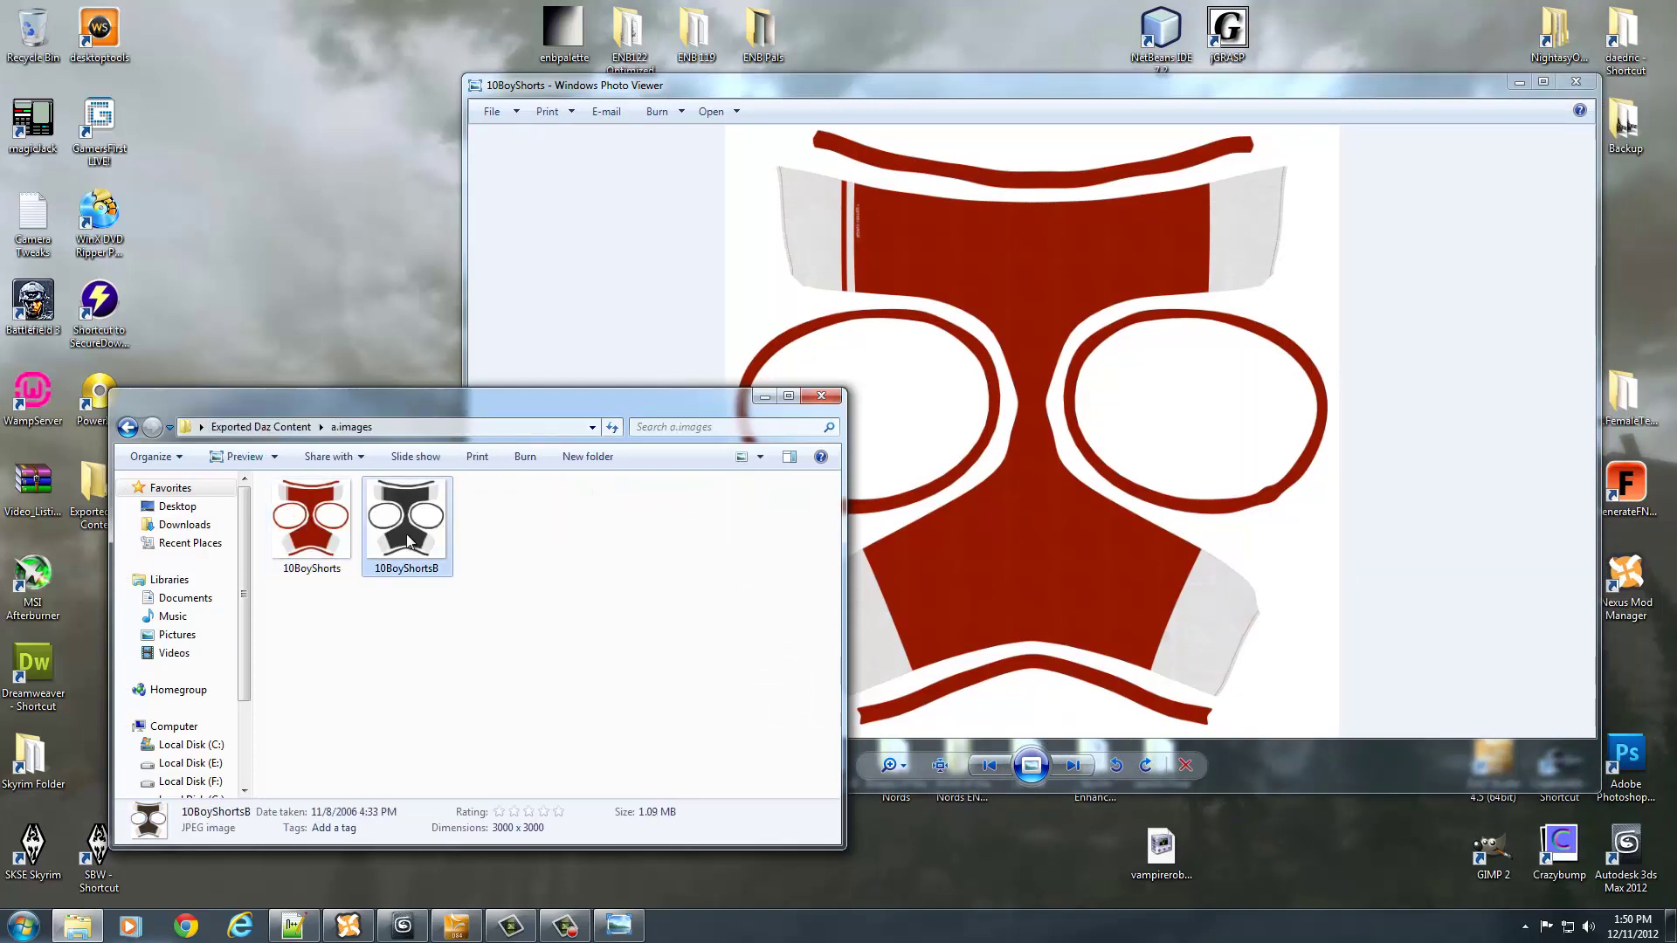
click(321, 535)
Close the red preview, view 10BoyShortsB again, then close it
click(1098, 285)
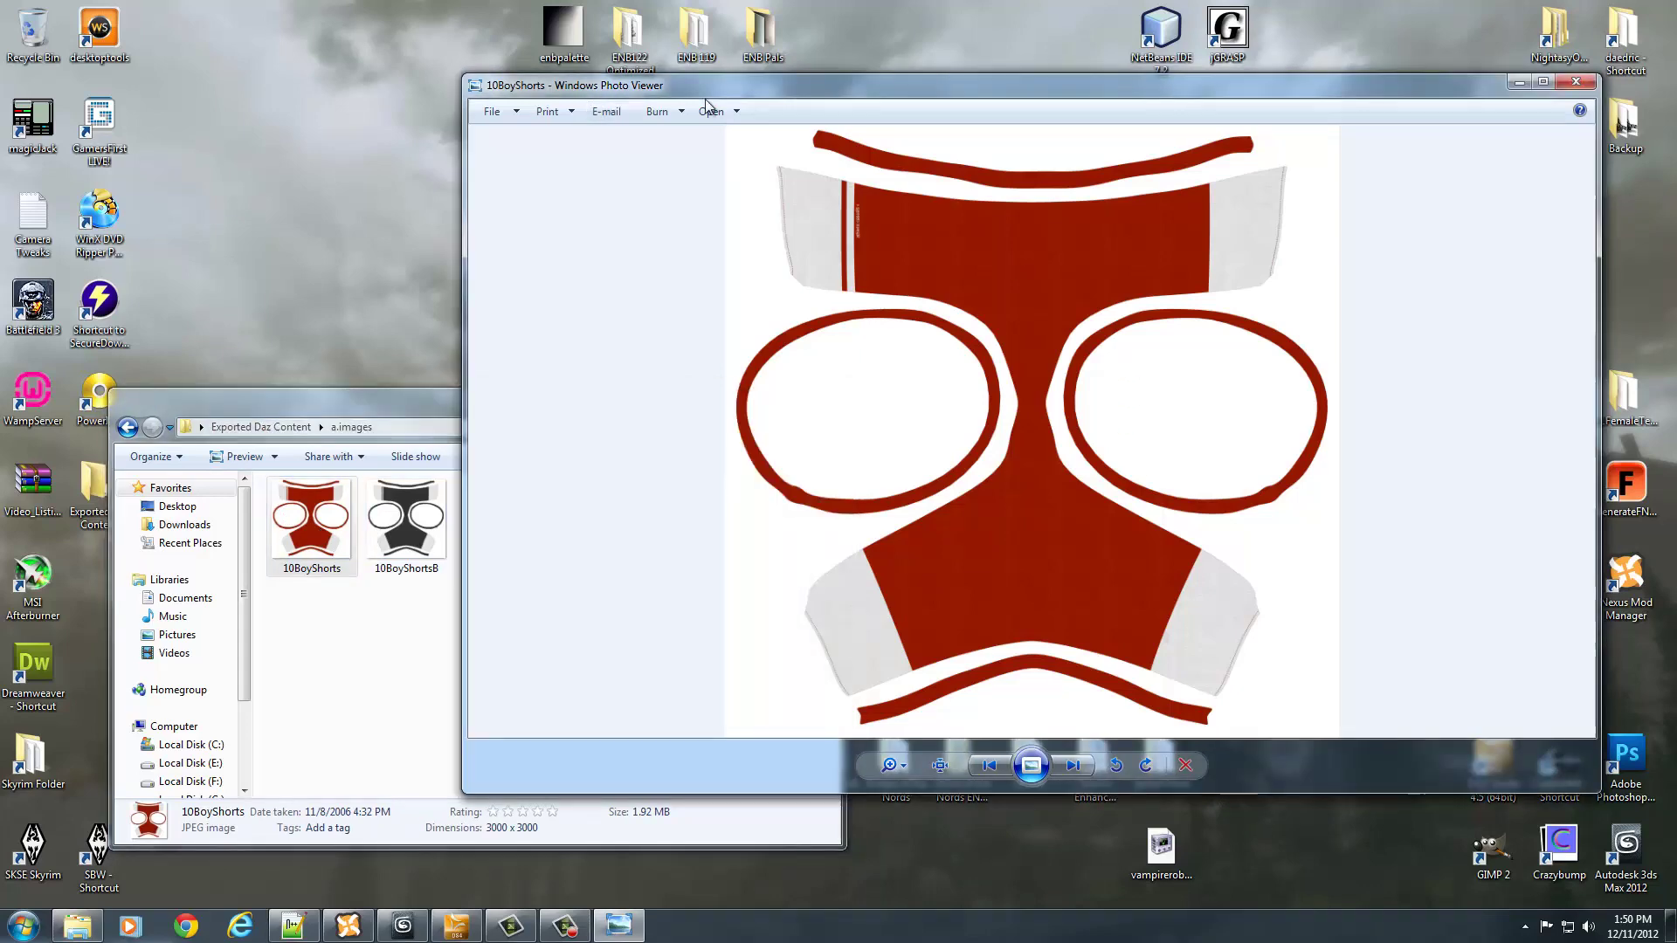
click(1575, 83)
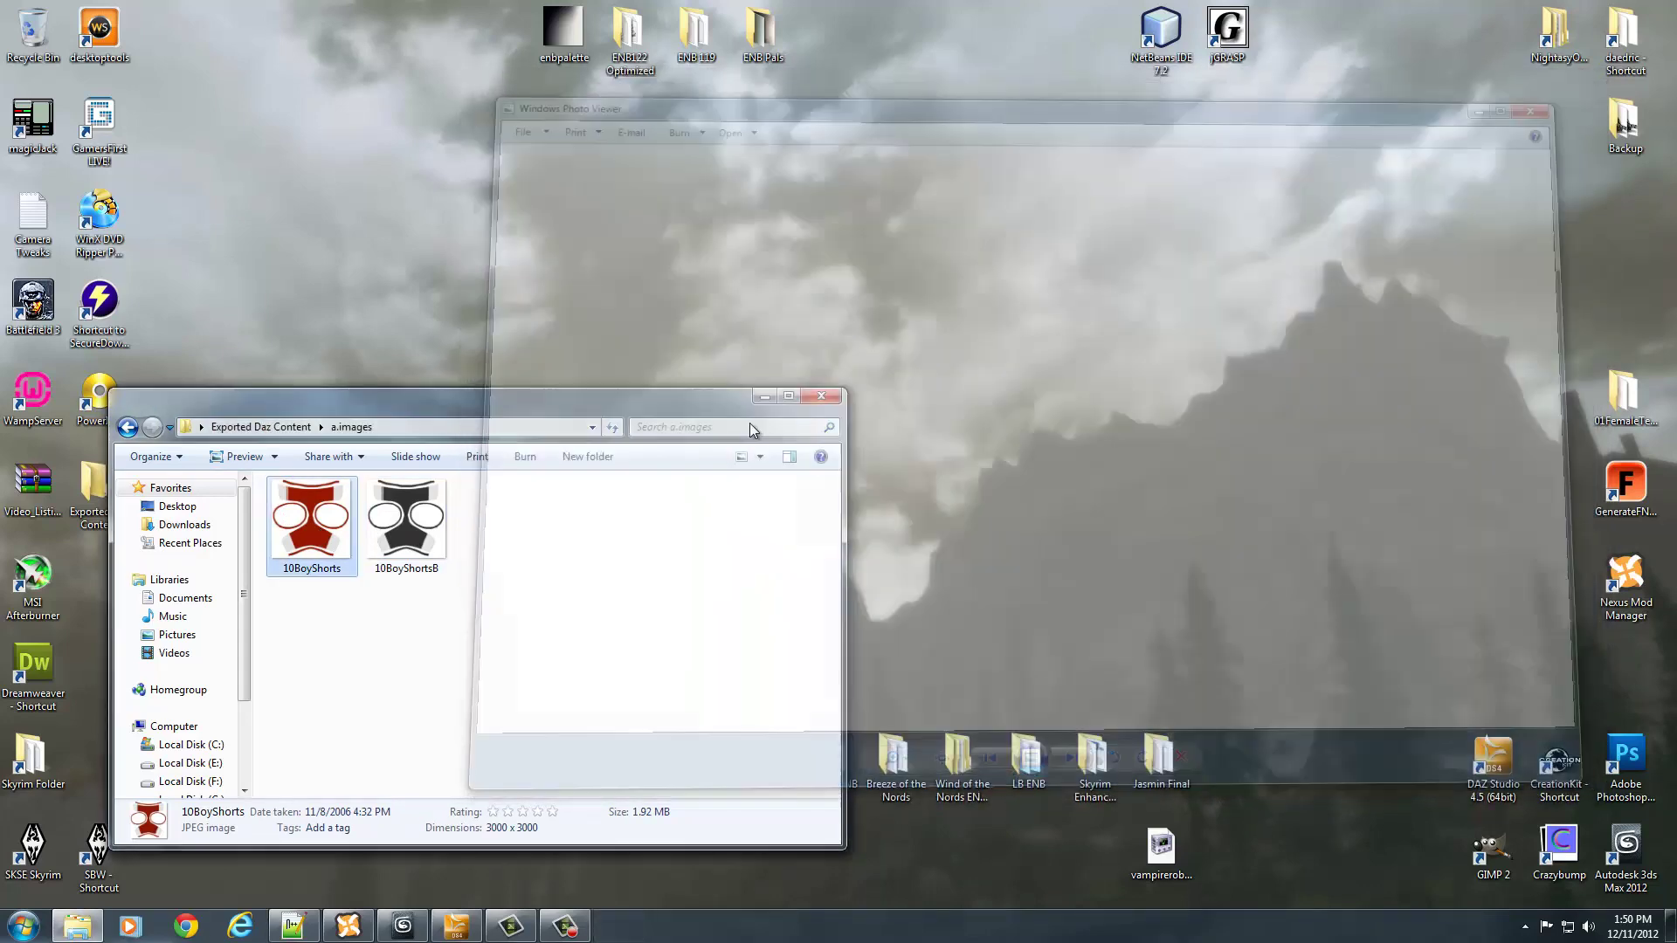
double_click(406, 523)
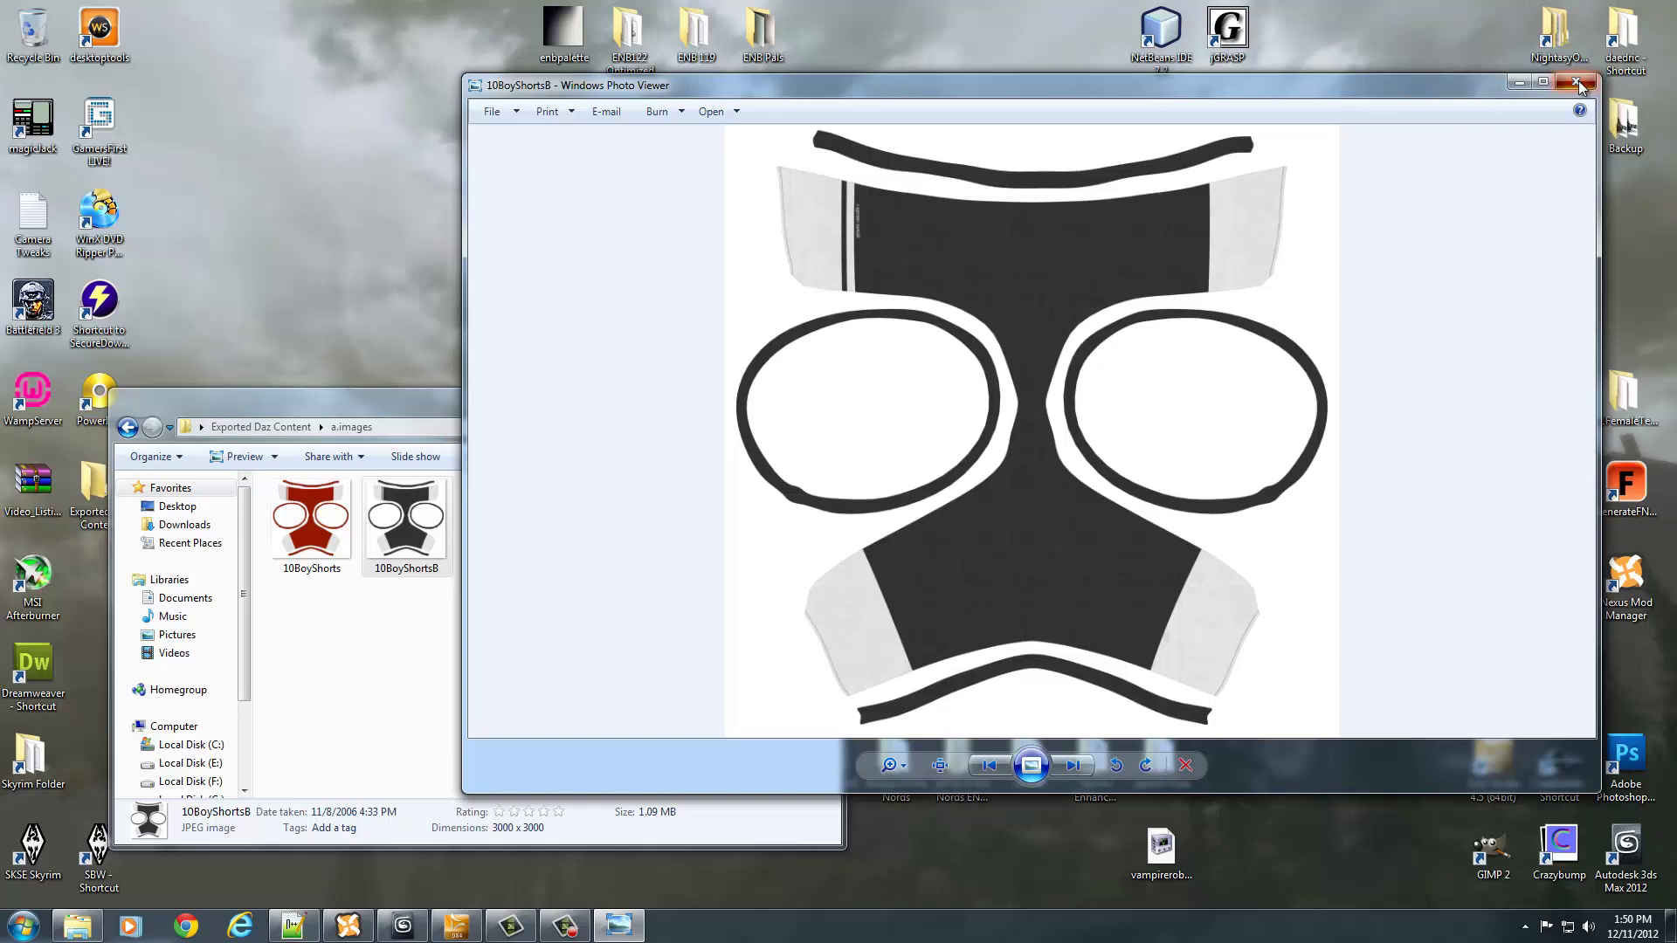
click(1577, 82)
click(344, 498)
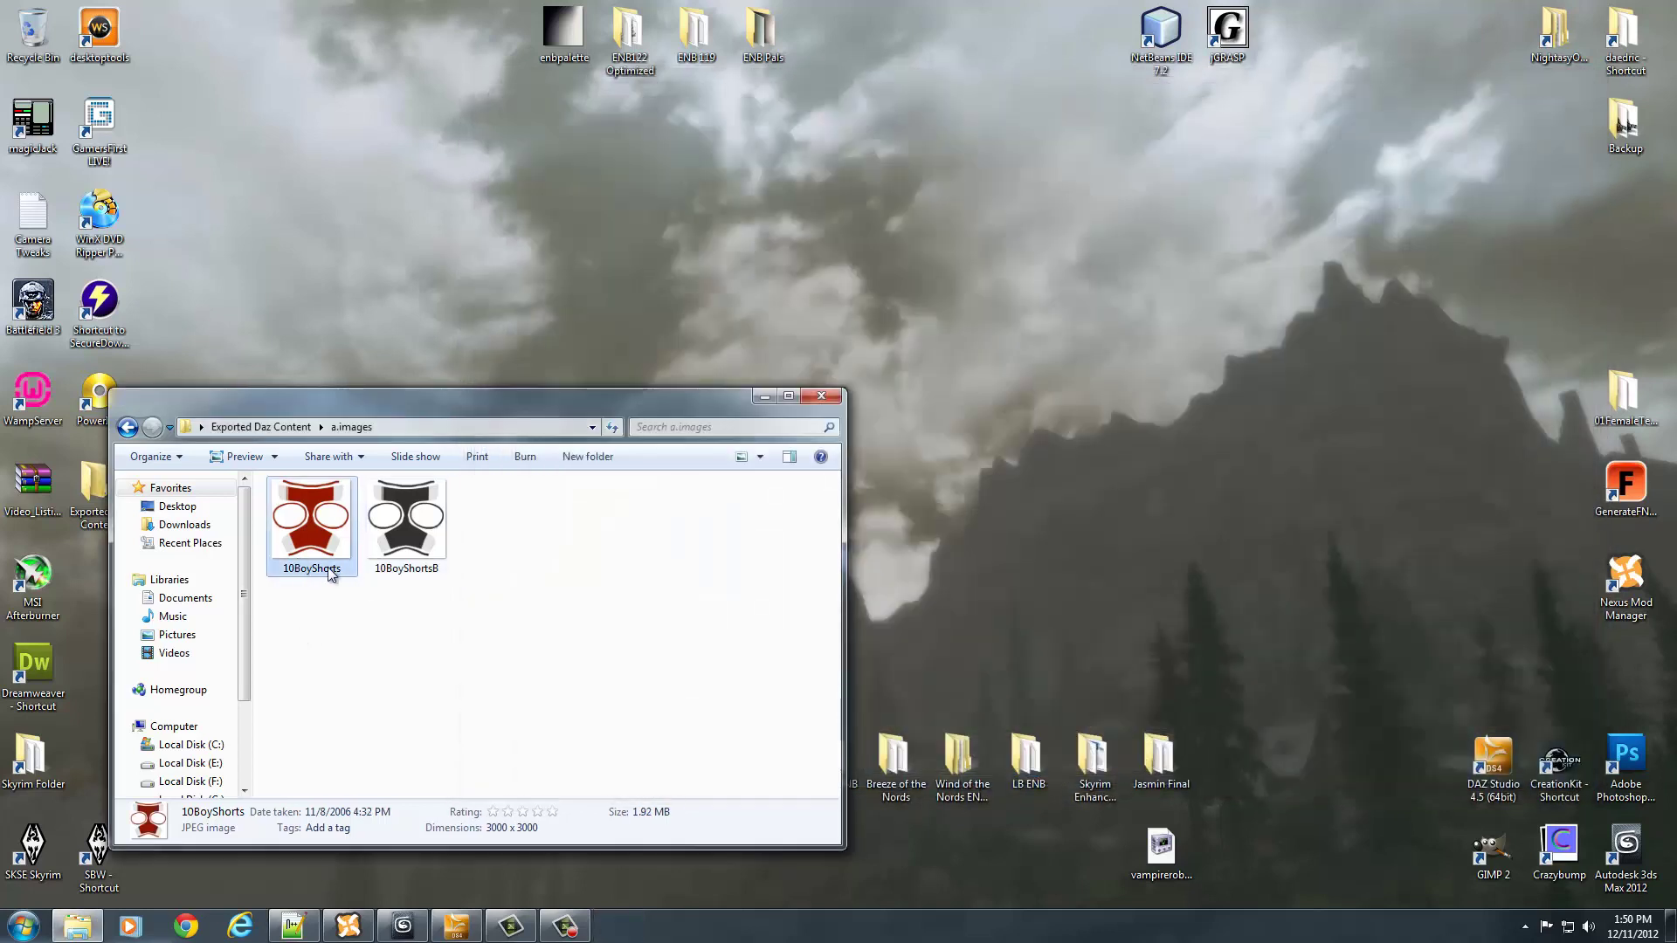
click(426, 534)
click(311, 524)
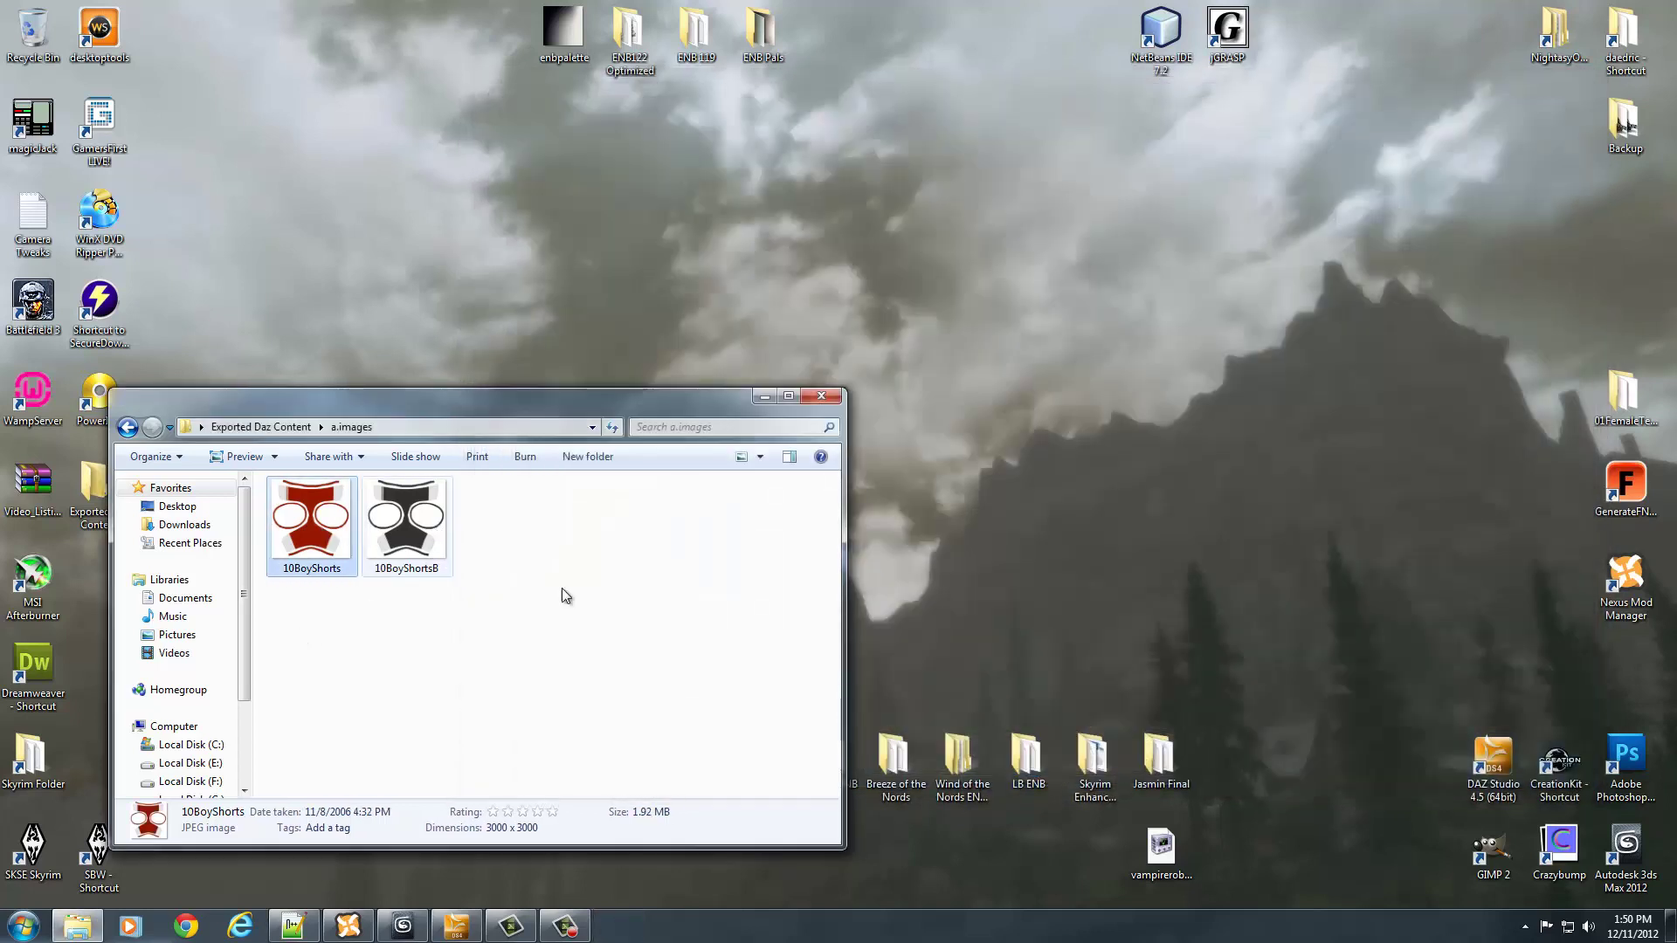
Launch GIMP 2 and load the red 10BoyShorts texture into it
double_click(1489, 849)
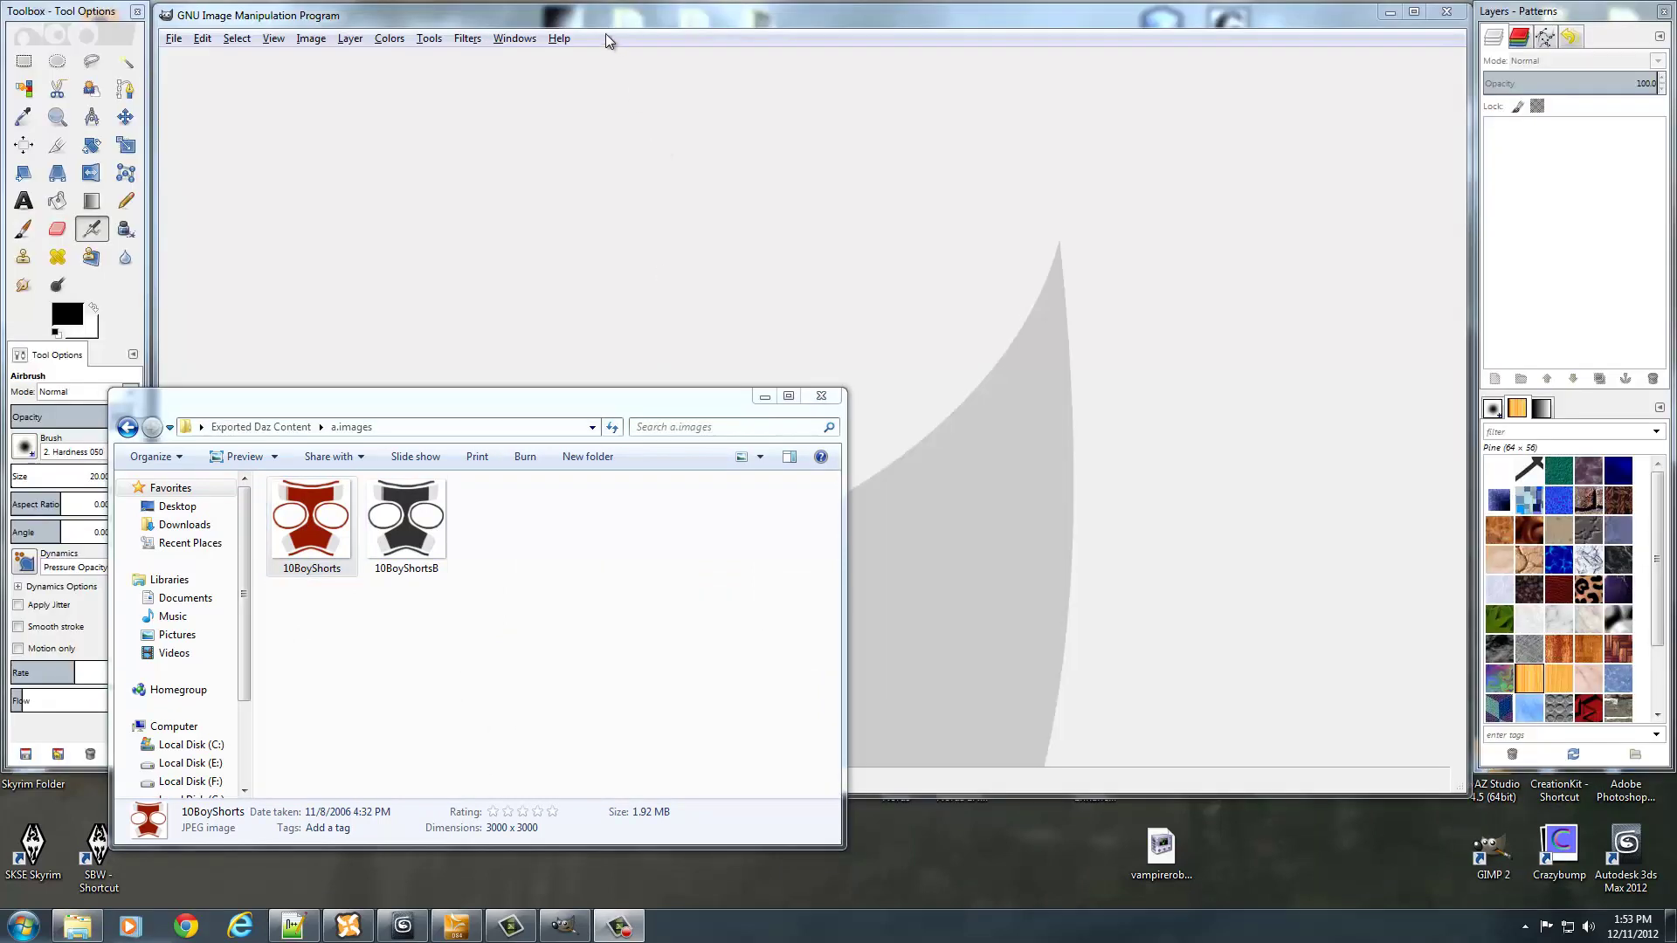
click(609, 32)
click(420, 842)
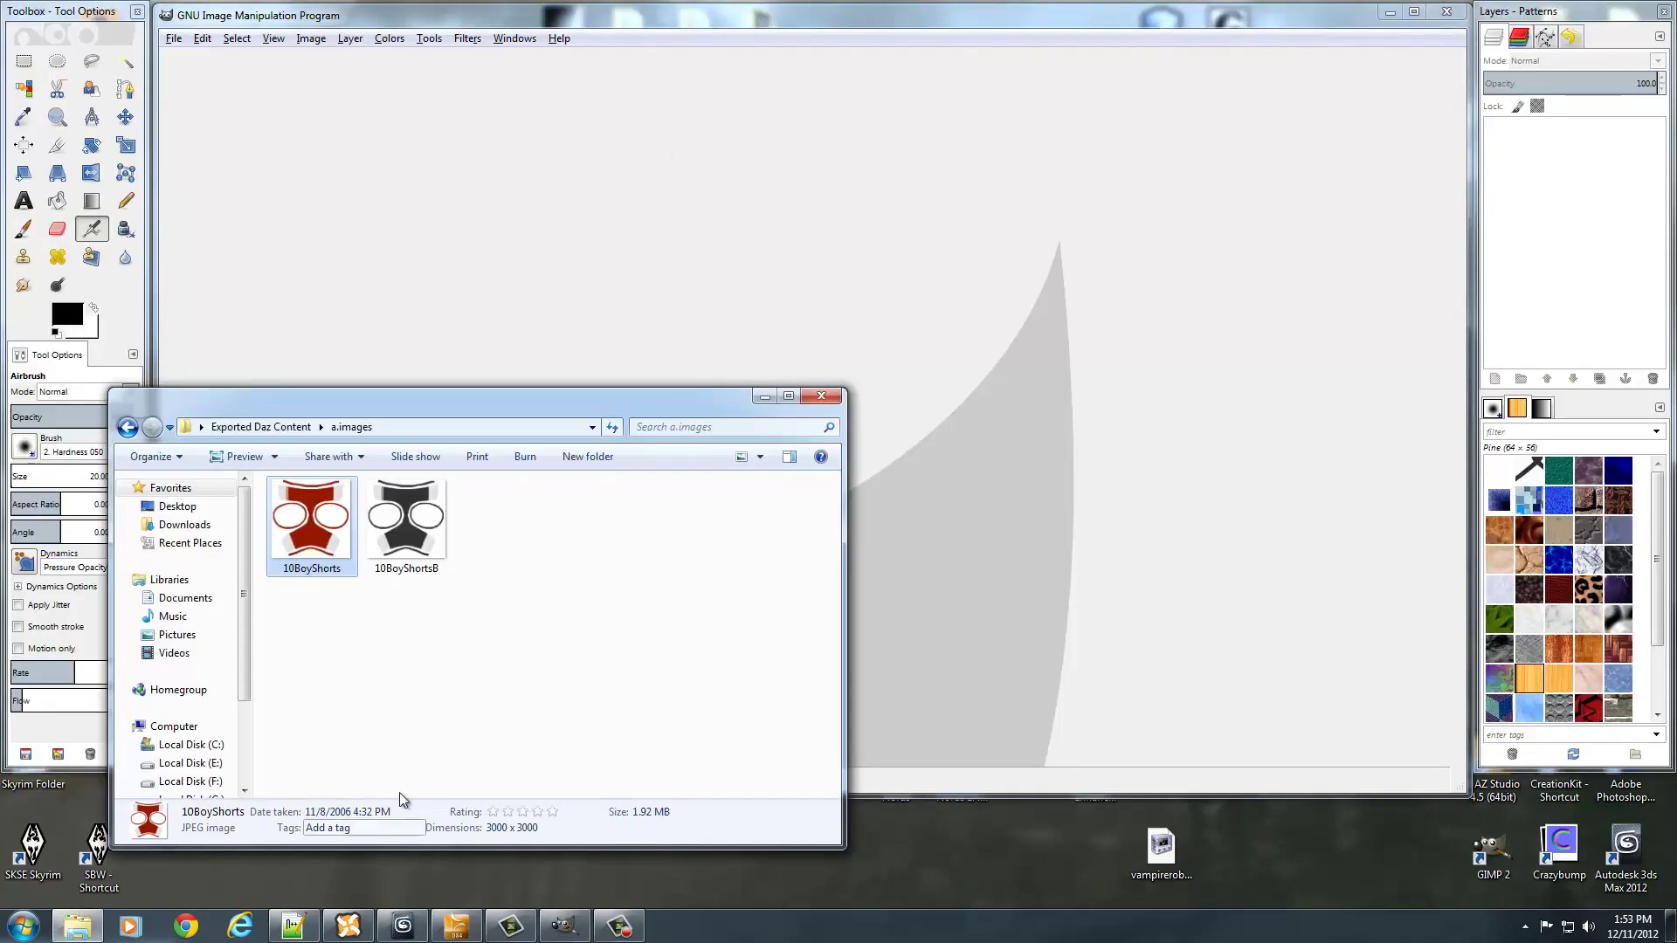
drag(300, 539, 773, 316)
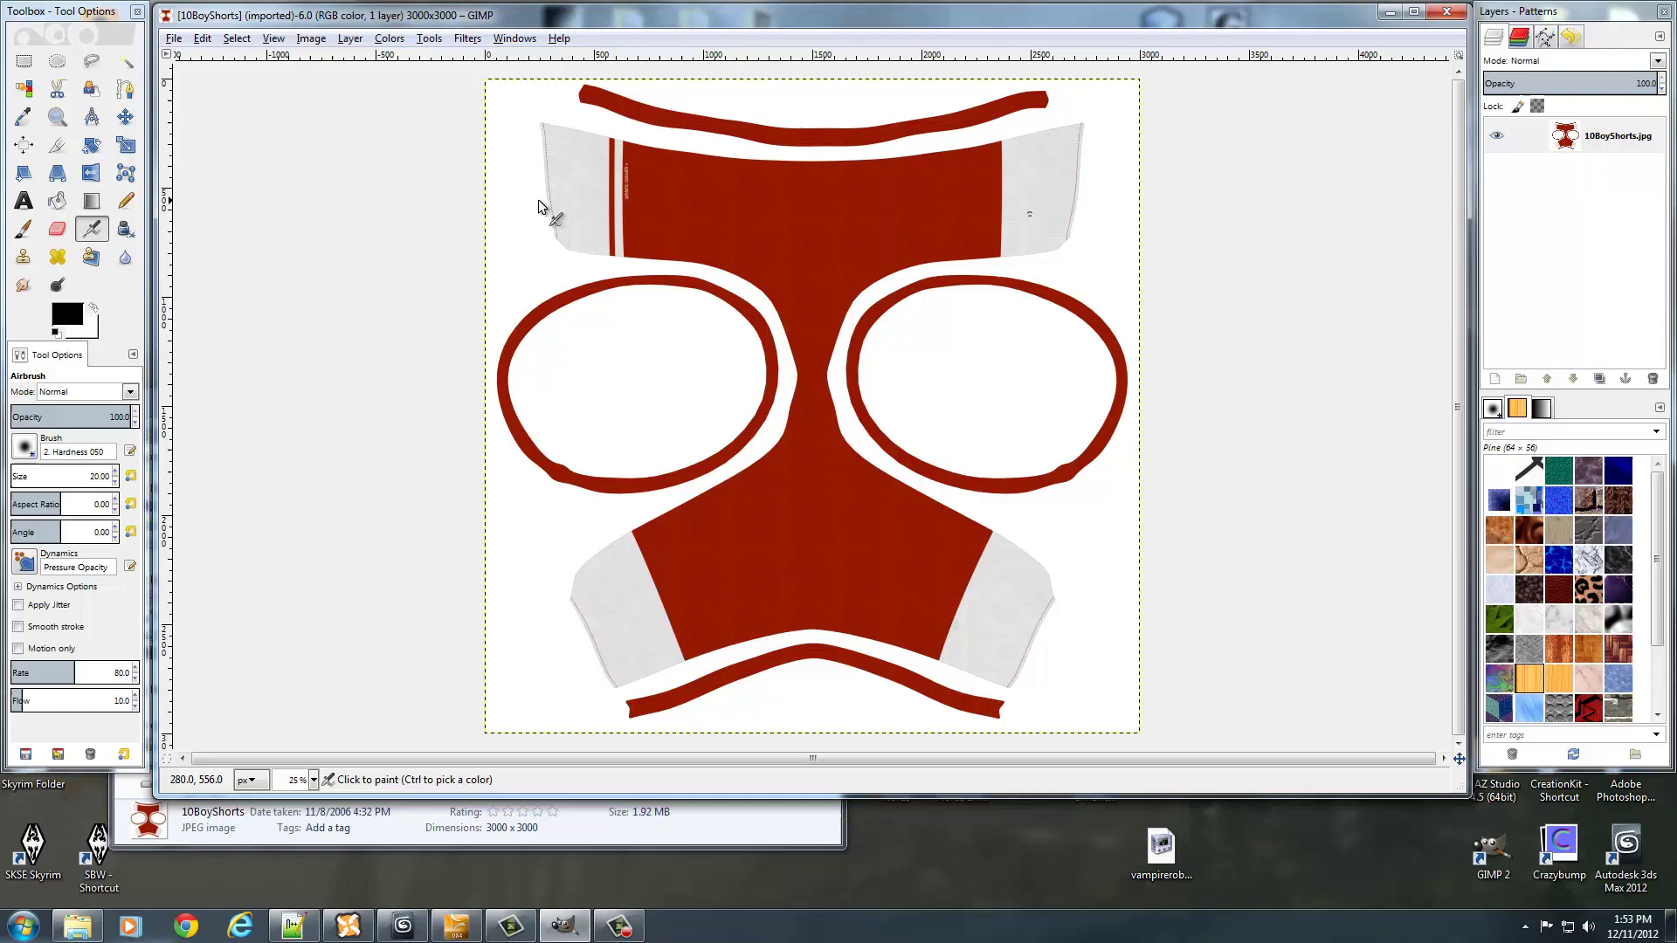
Scale the image from 3000x3000 down to 2048x2048 pixels
click(311, 39)
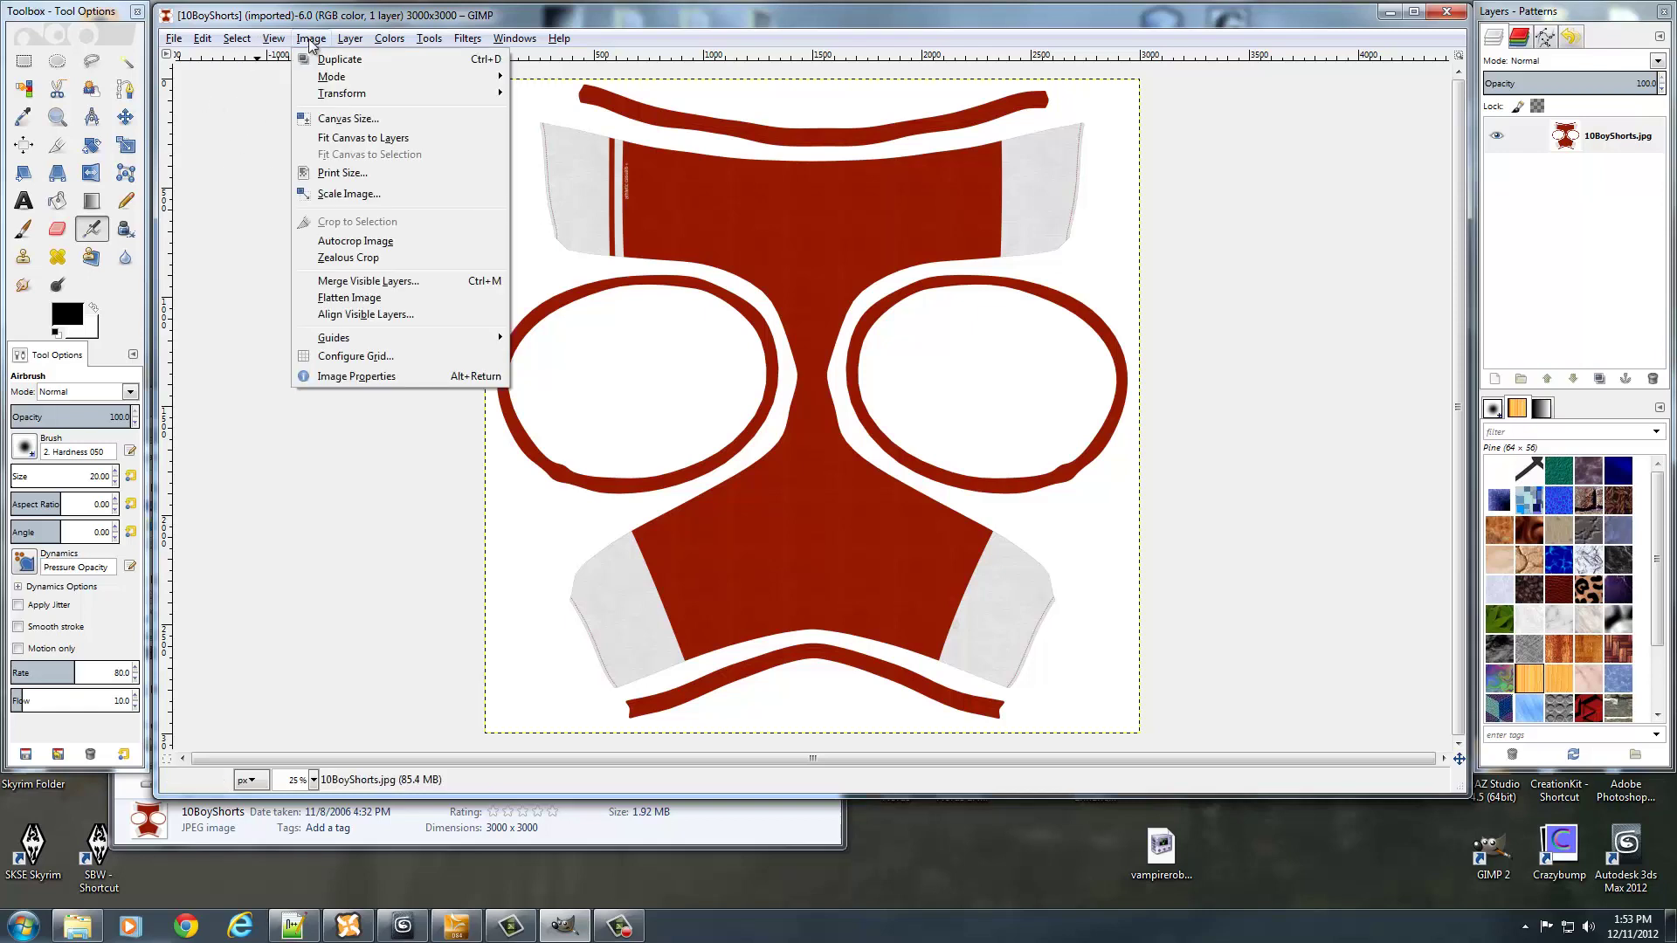
click(348, 194)
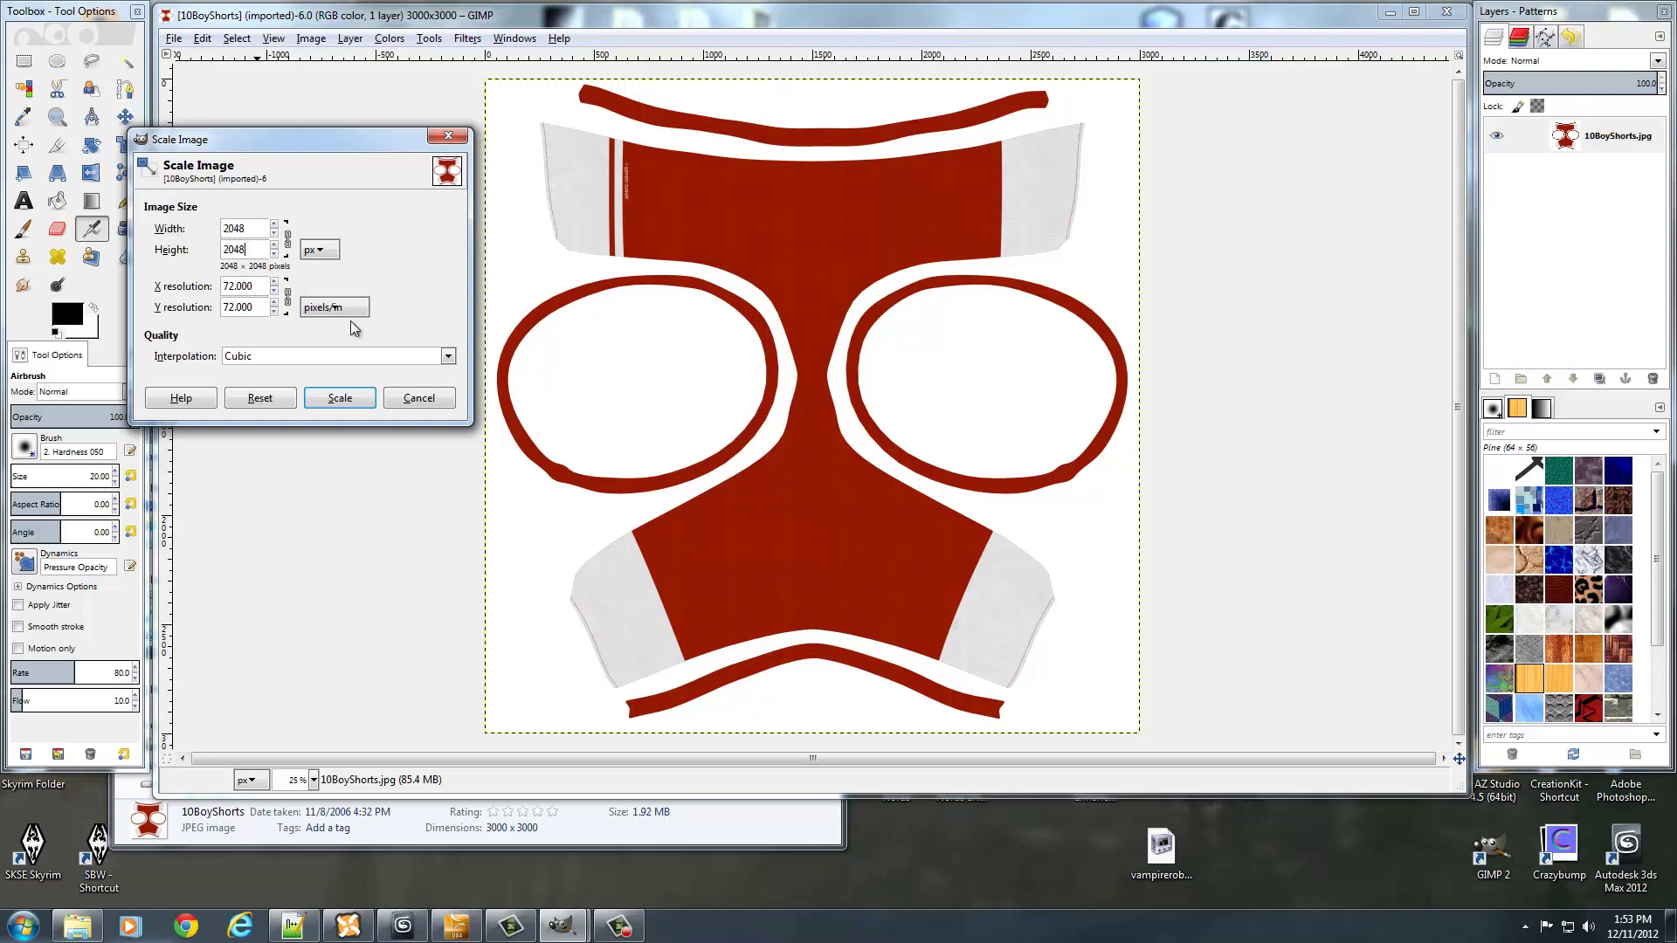
click(345, 398)
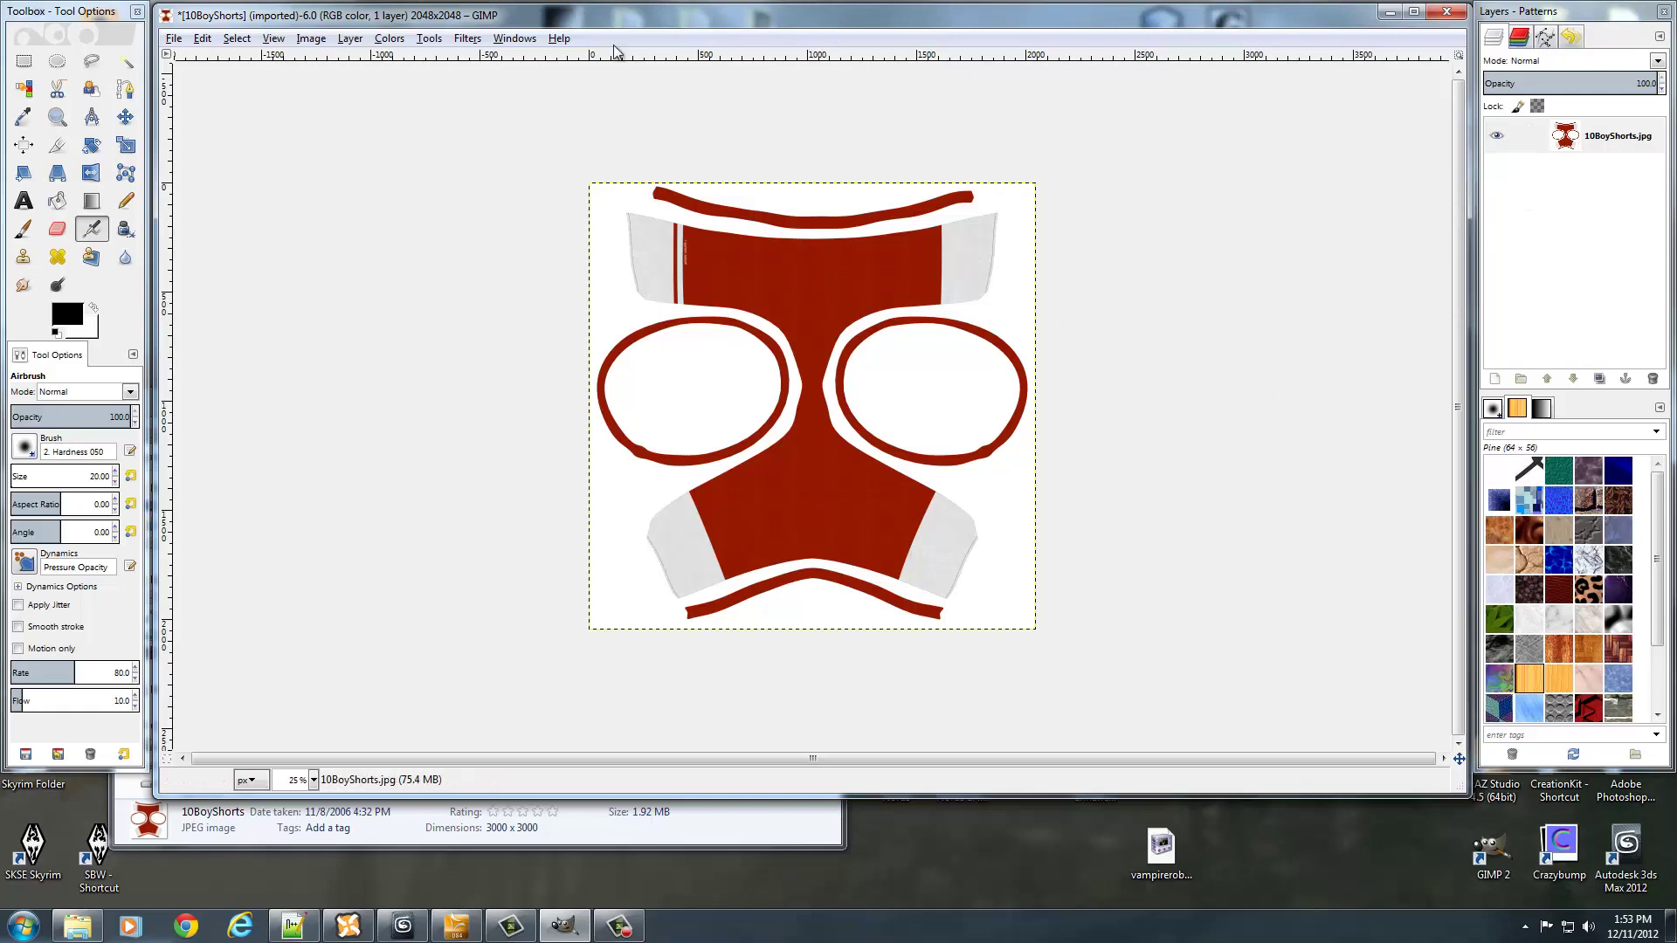
Export the image as Panties10_d.dds into the DisassembledTEX folder
click(174, 41)
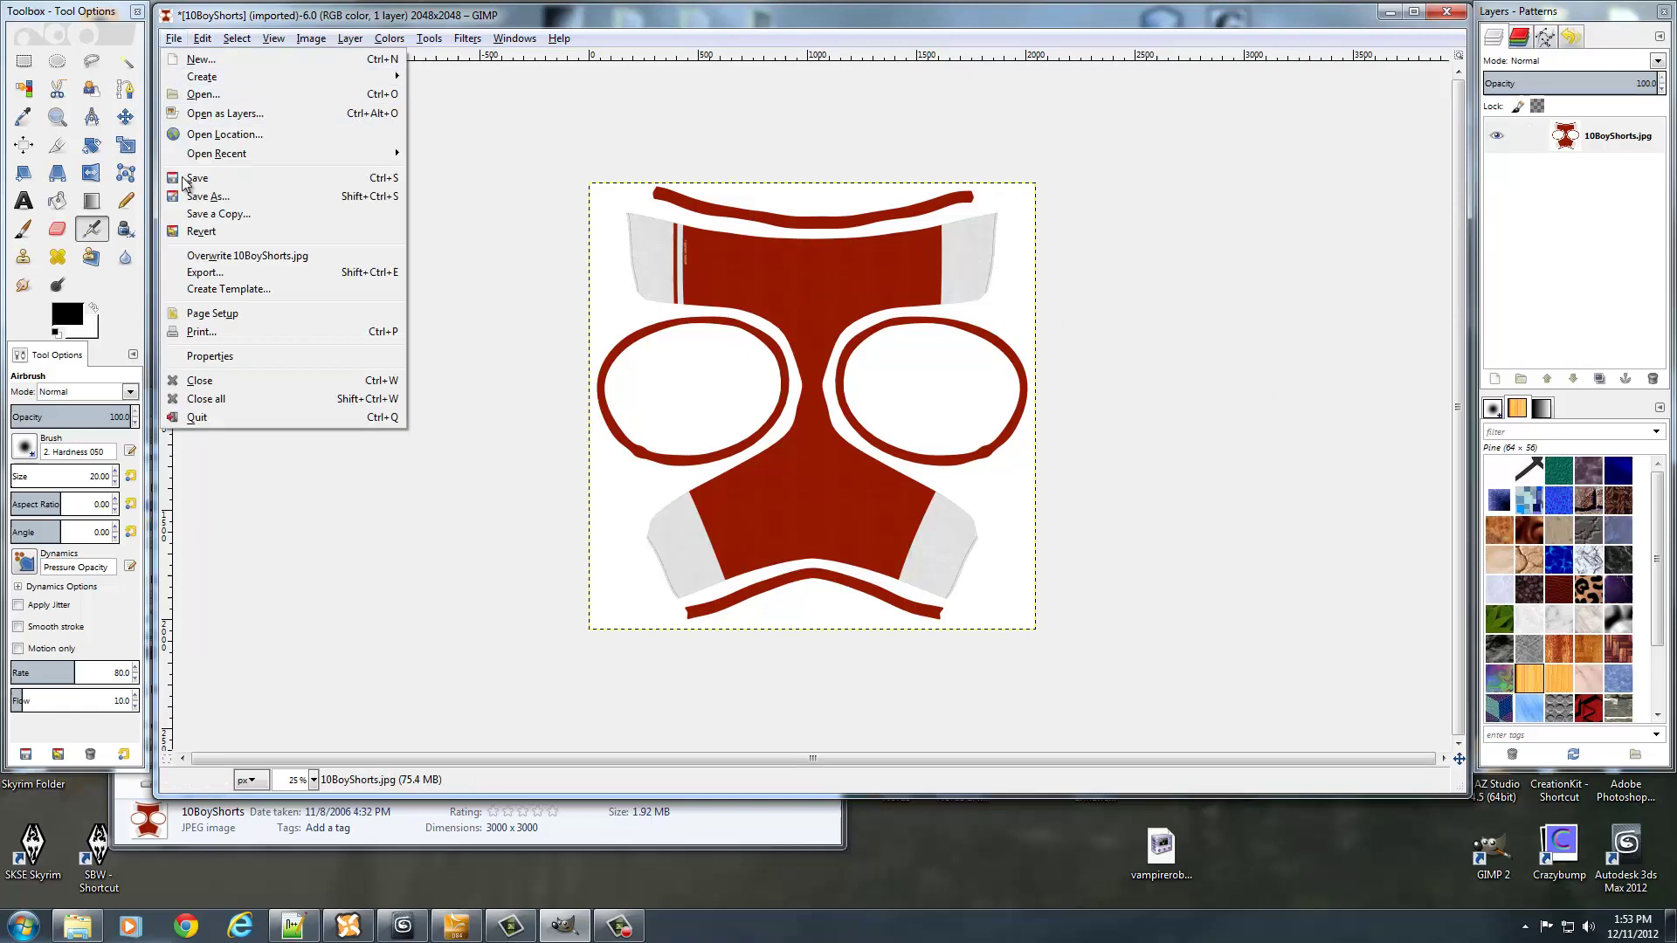
click(211, 273)
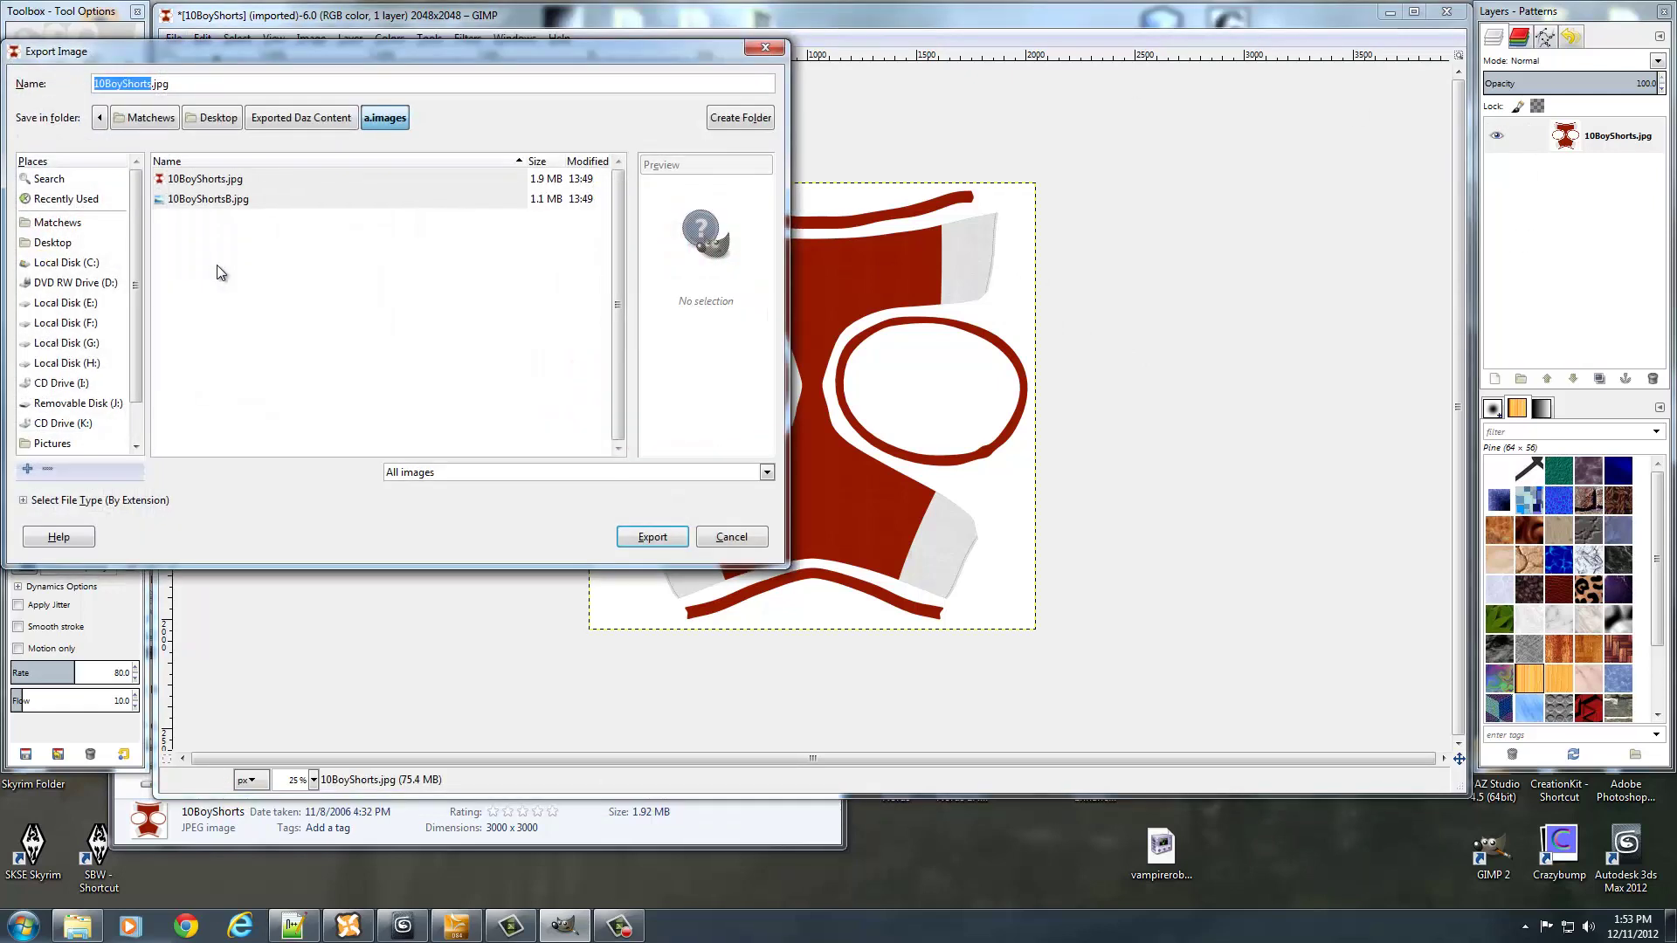
drag(272, 85, 259, 88)
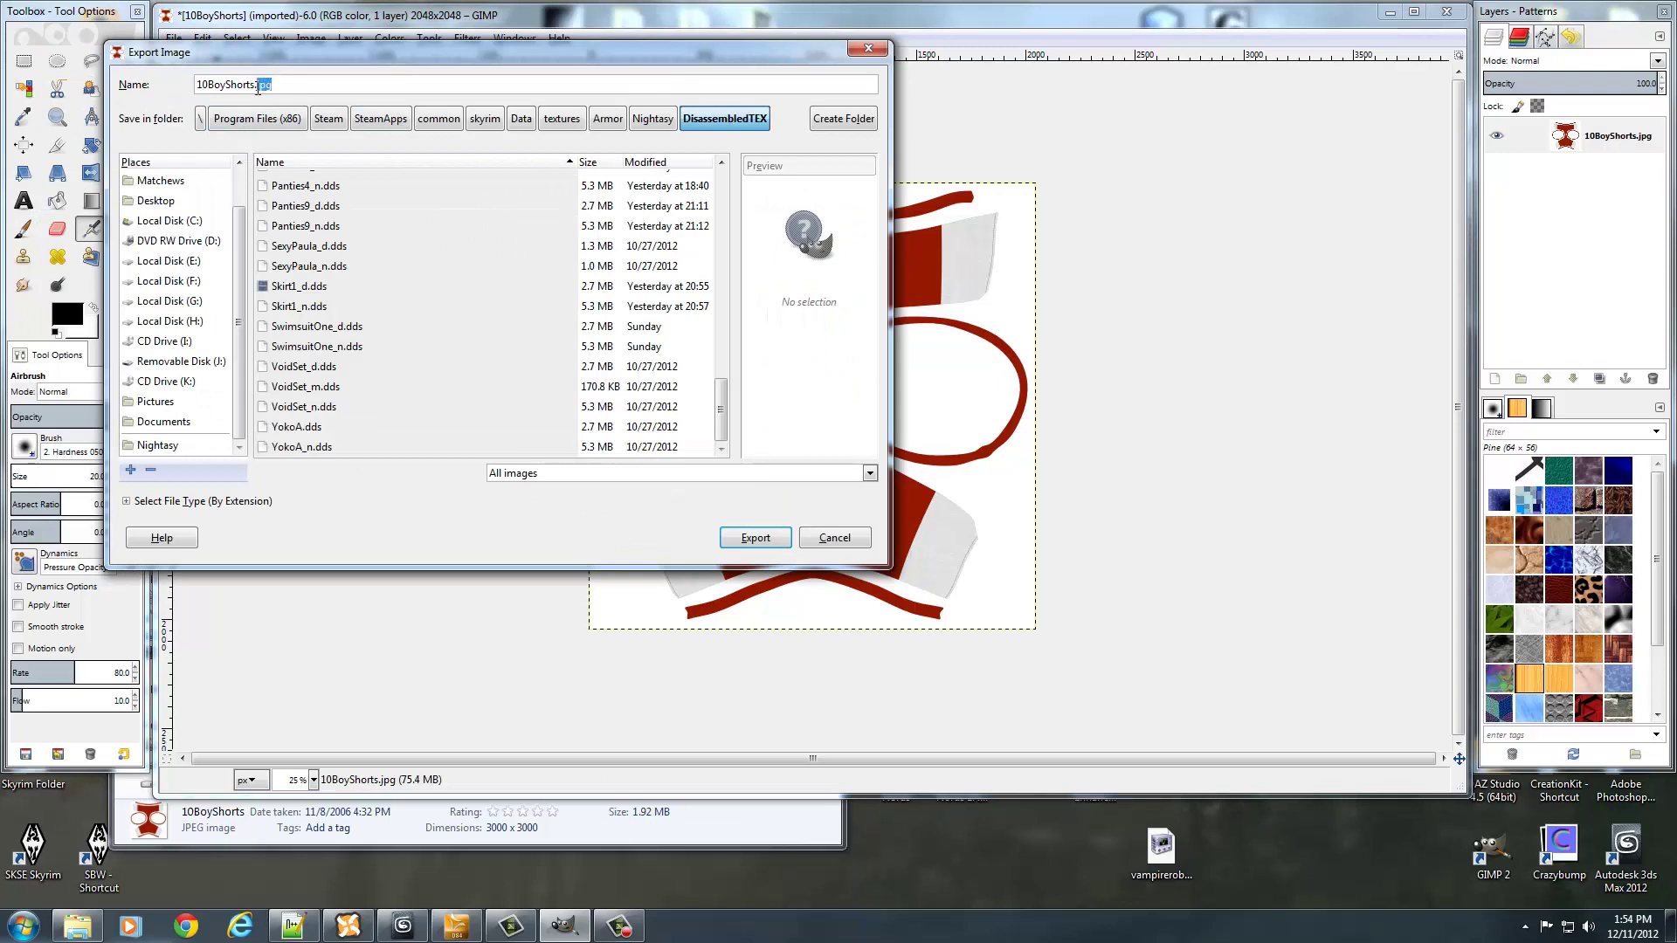
text(dds)
double_click(253, 85)
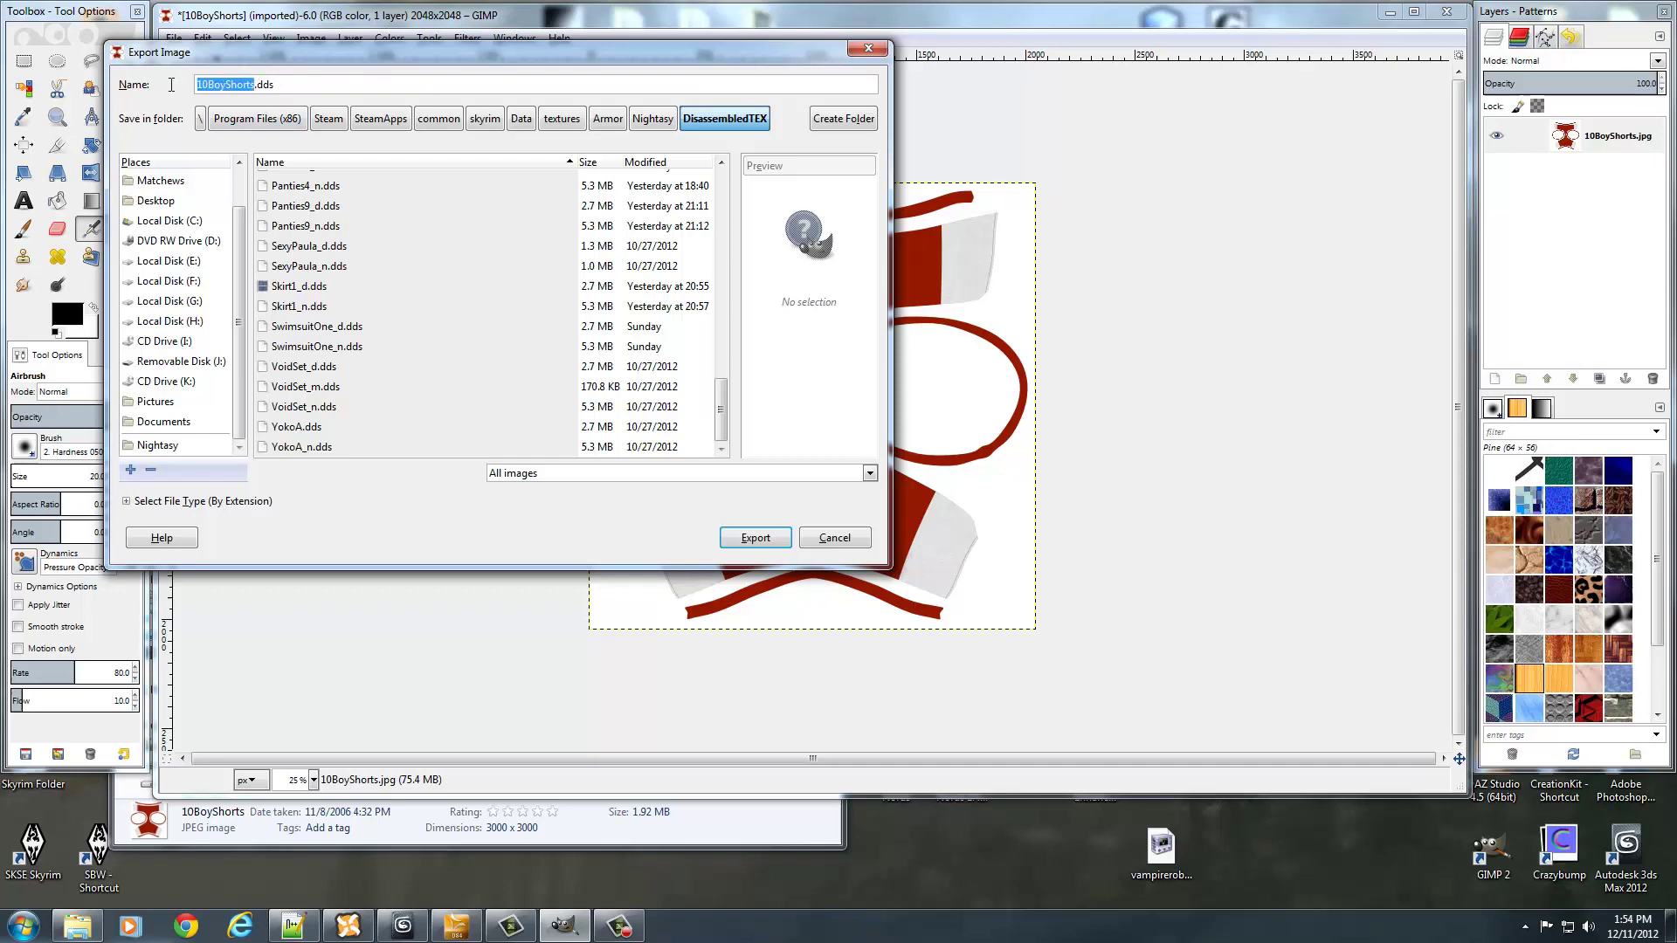
text(Pan)
text(ties10)
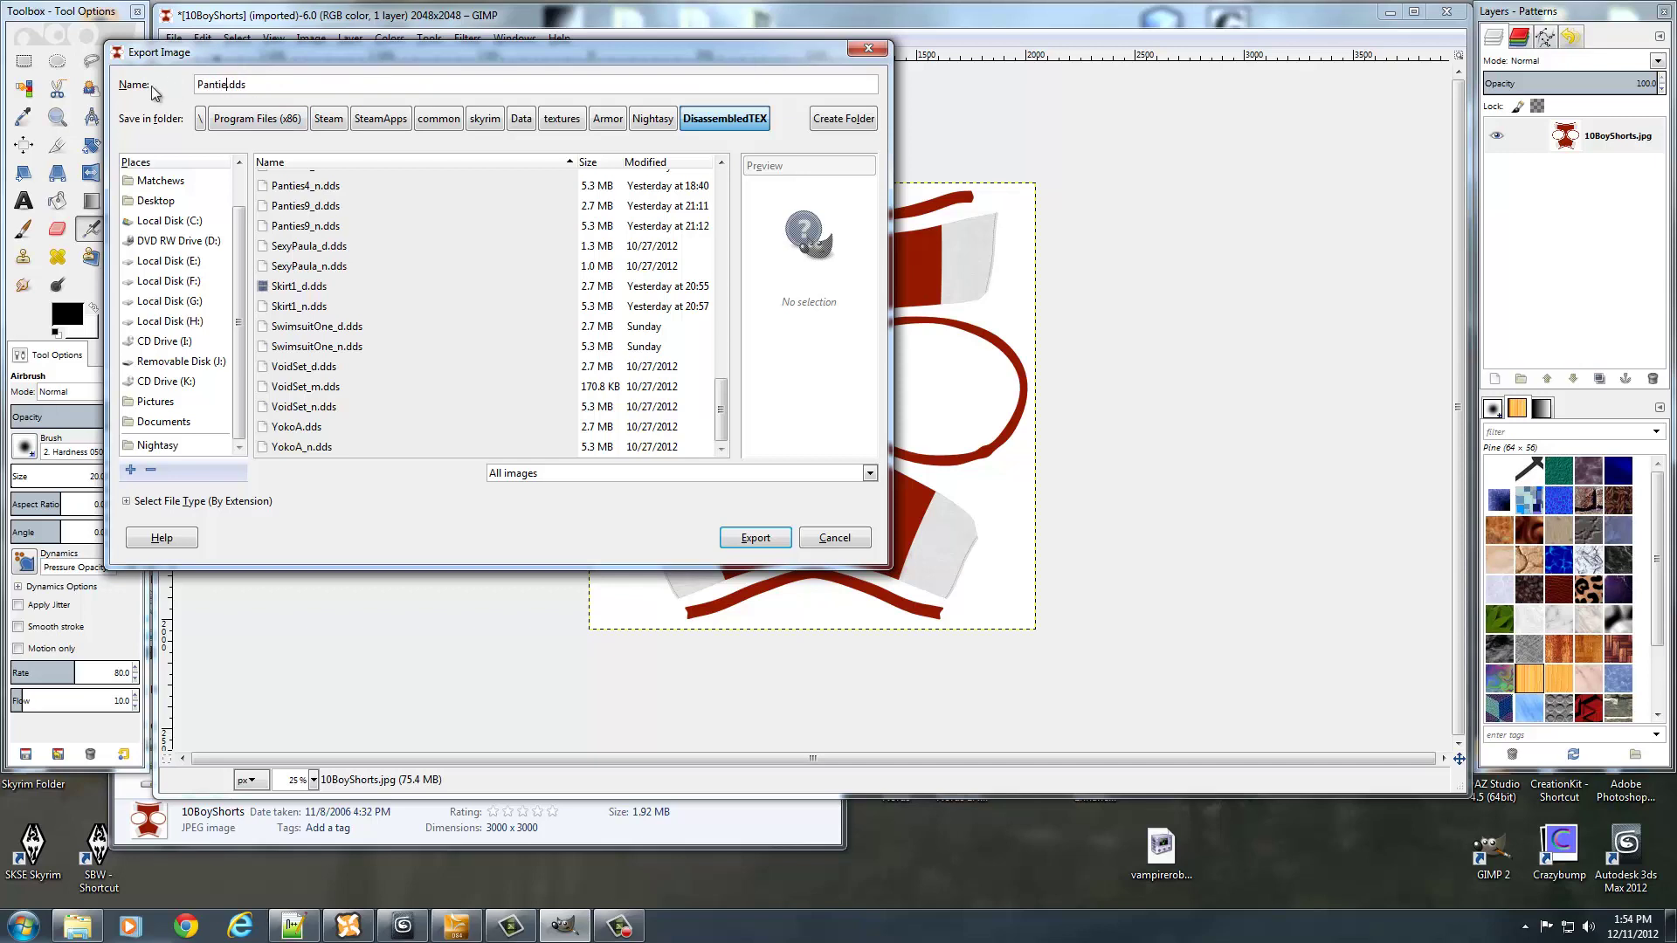
text(_d)
click(751, 537)
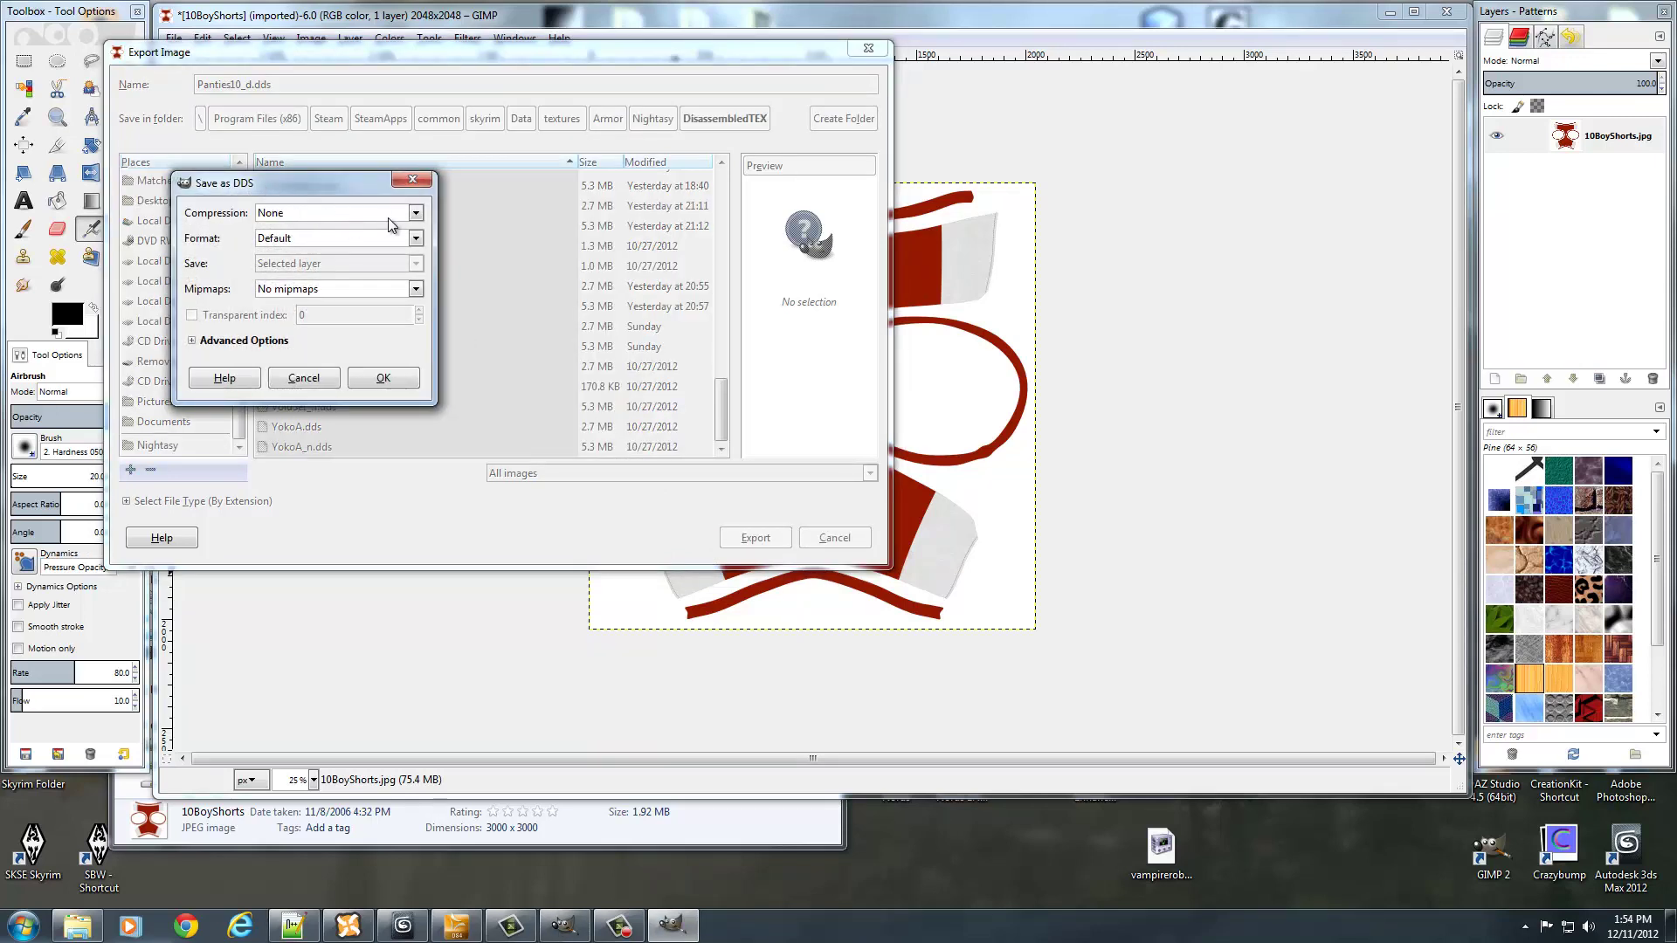
Set the DDS export to RGB8 format with generated mipmaps and confirm
click(416, 238)
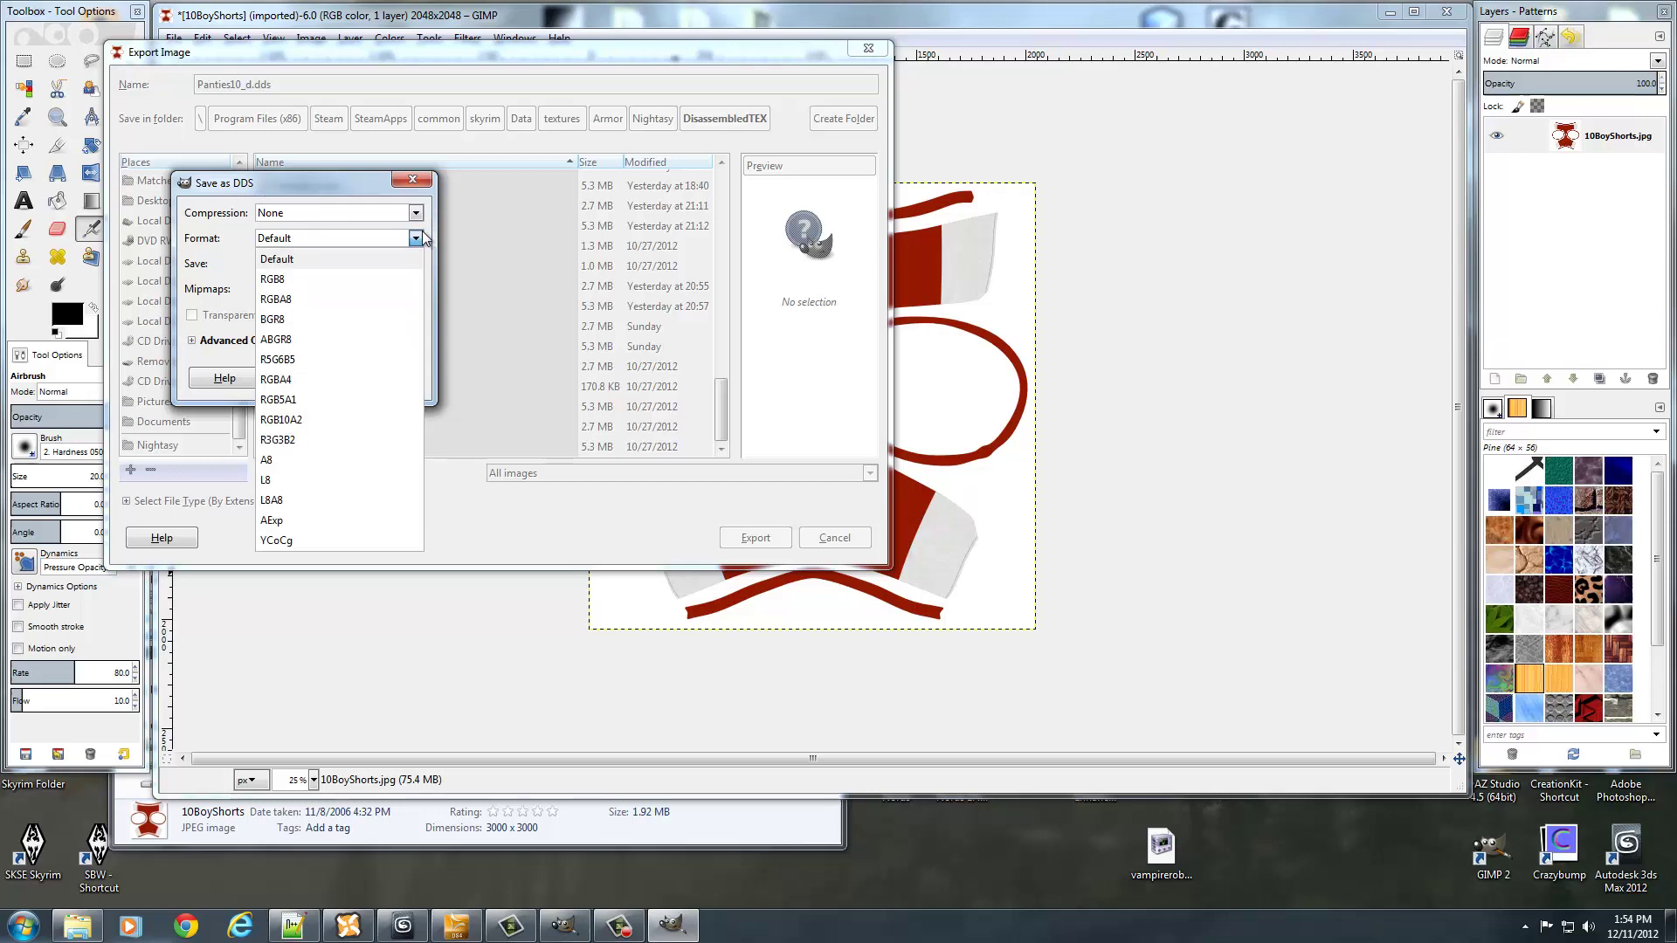
click(345, 280)
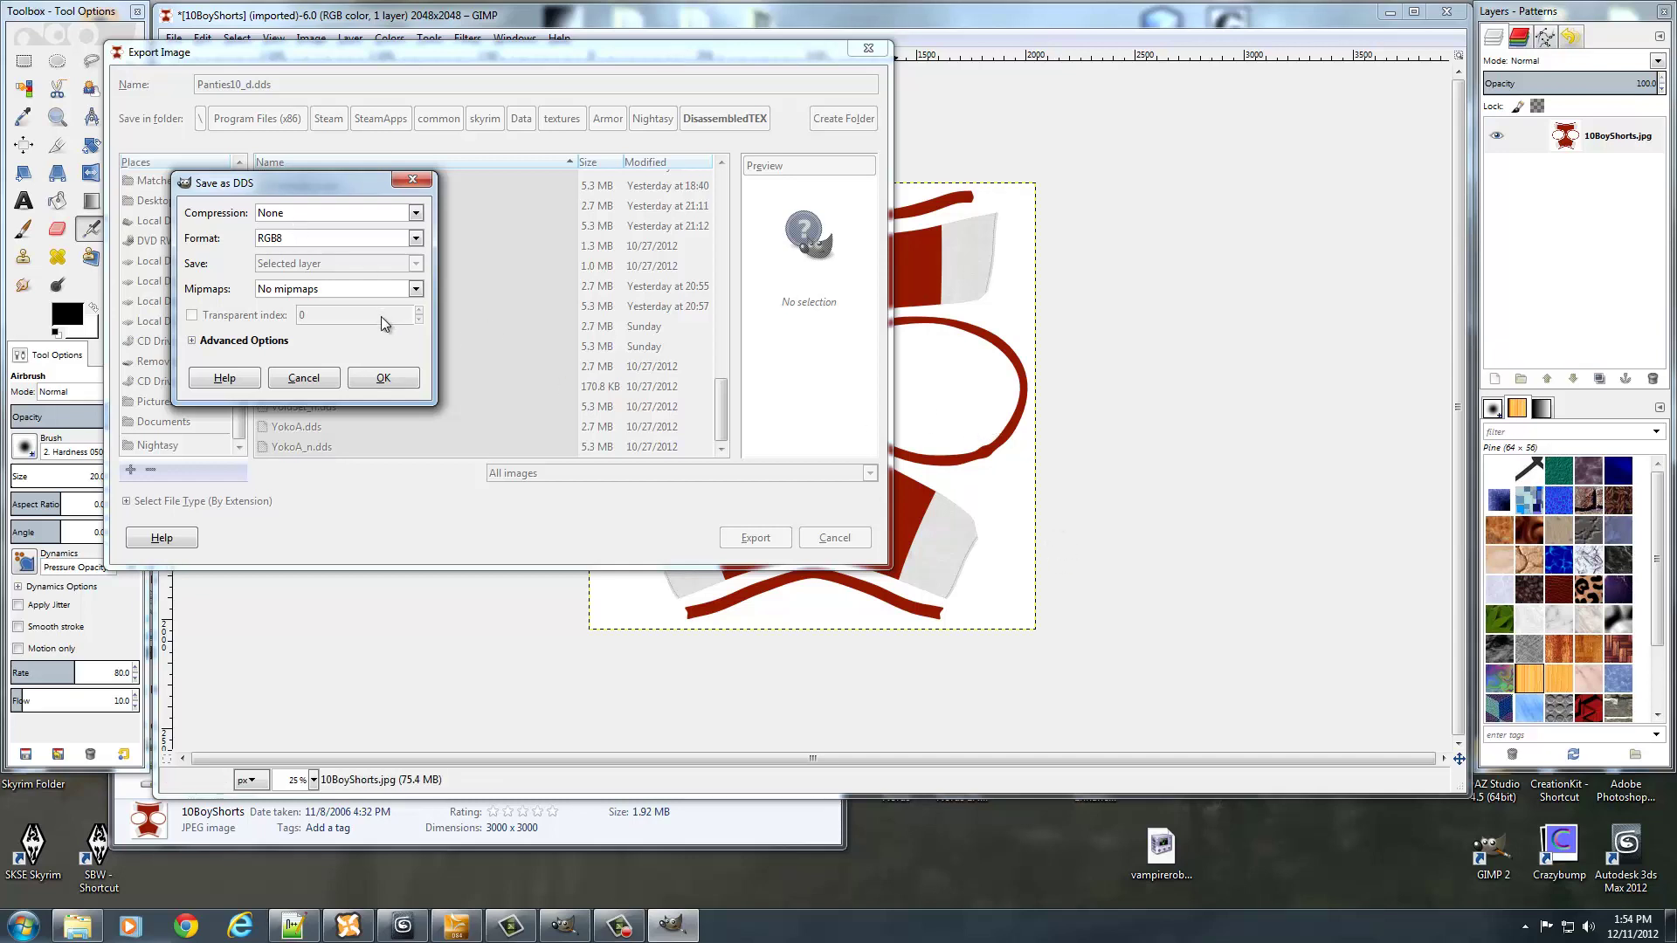
click(416, 288)
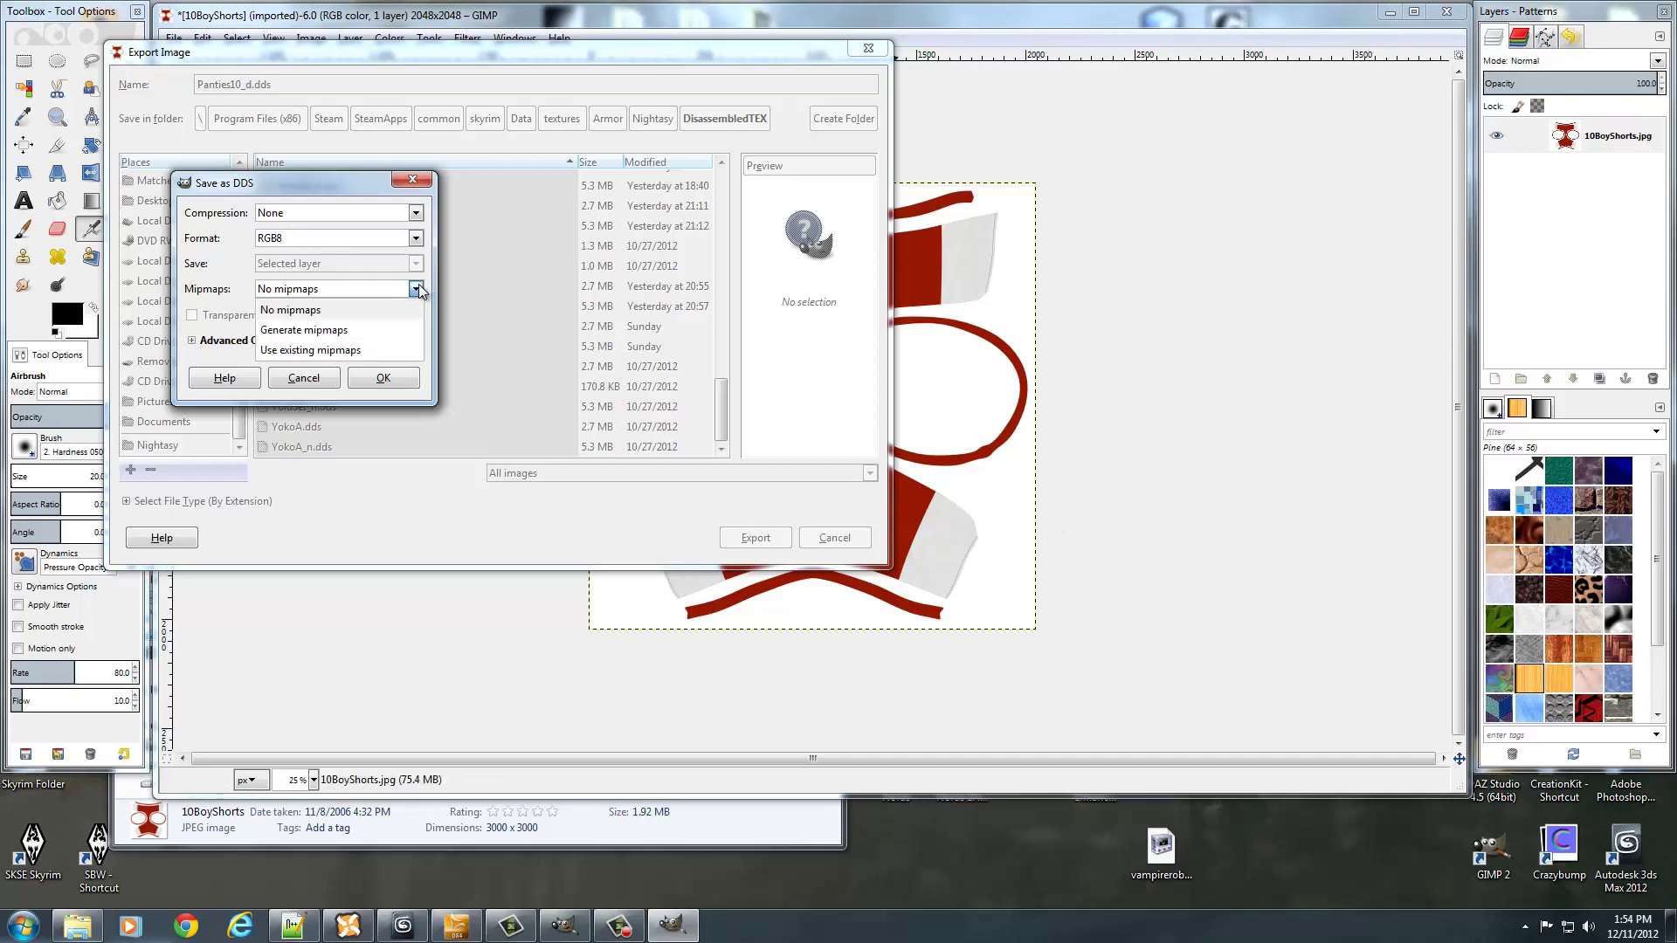
click(319, 332)
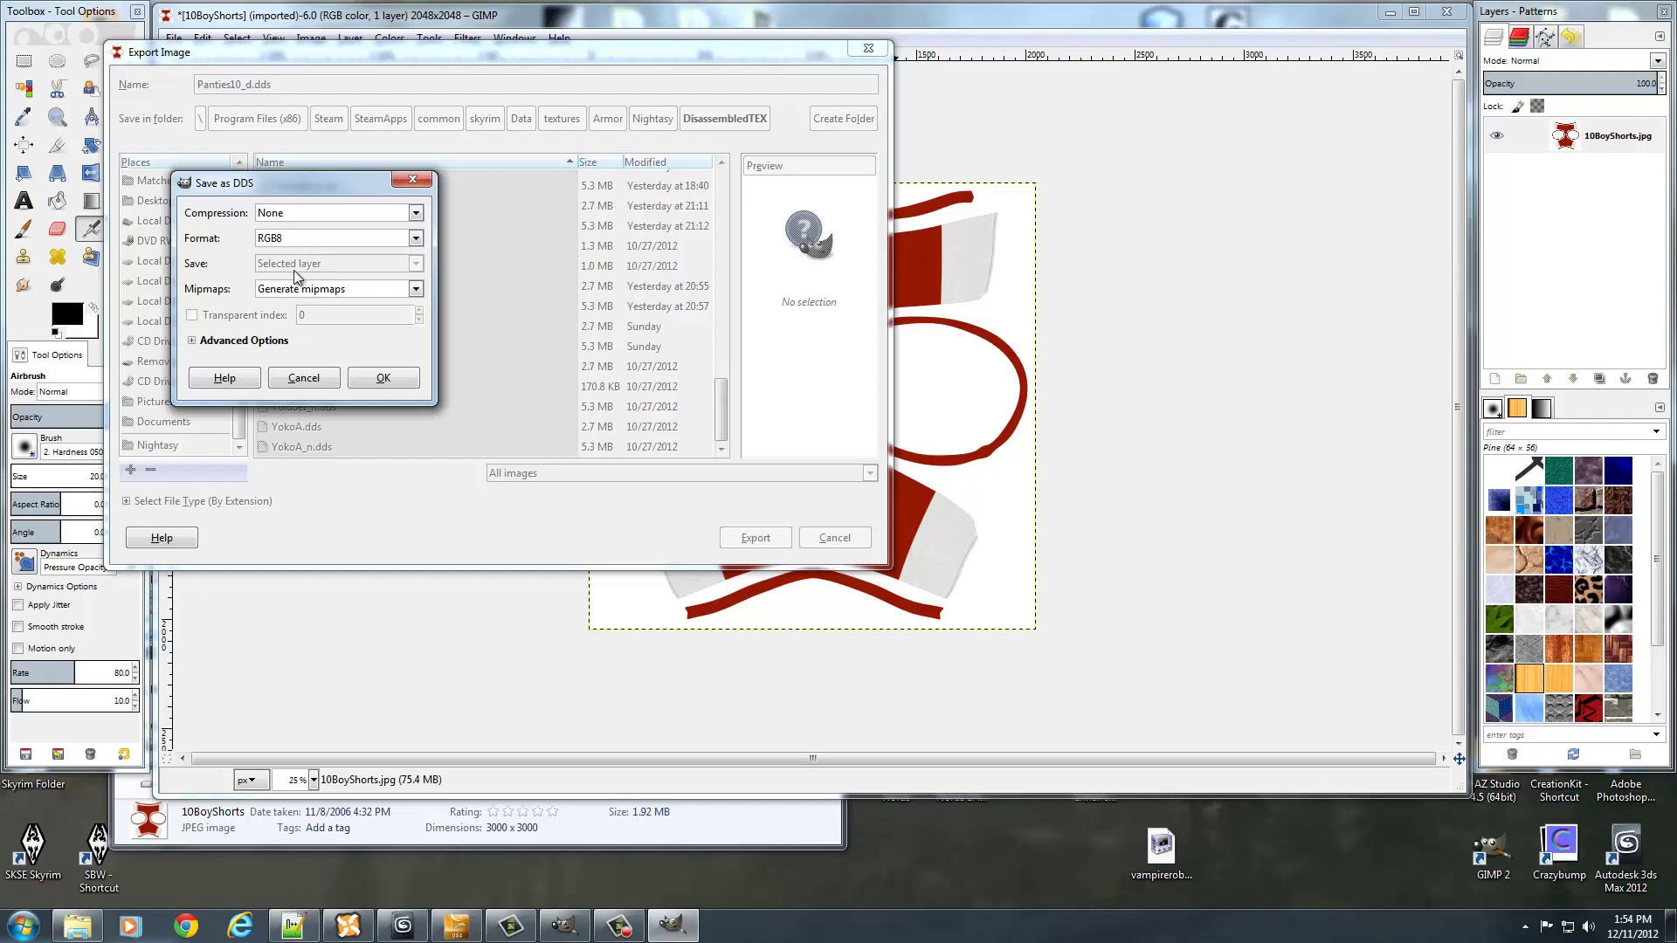
click(401, 378)
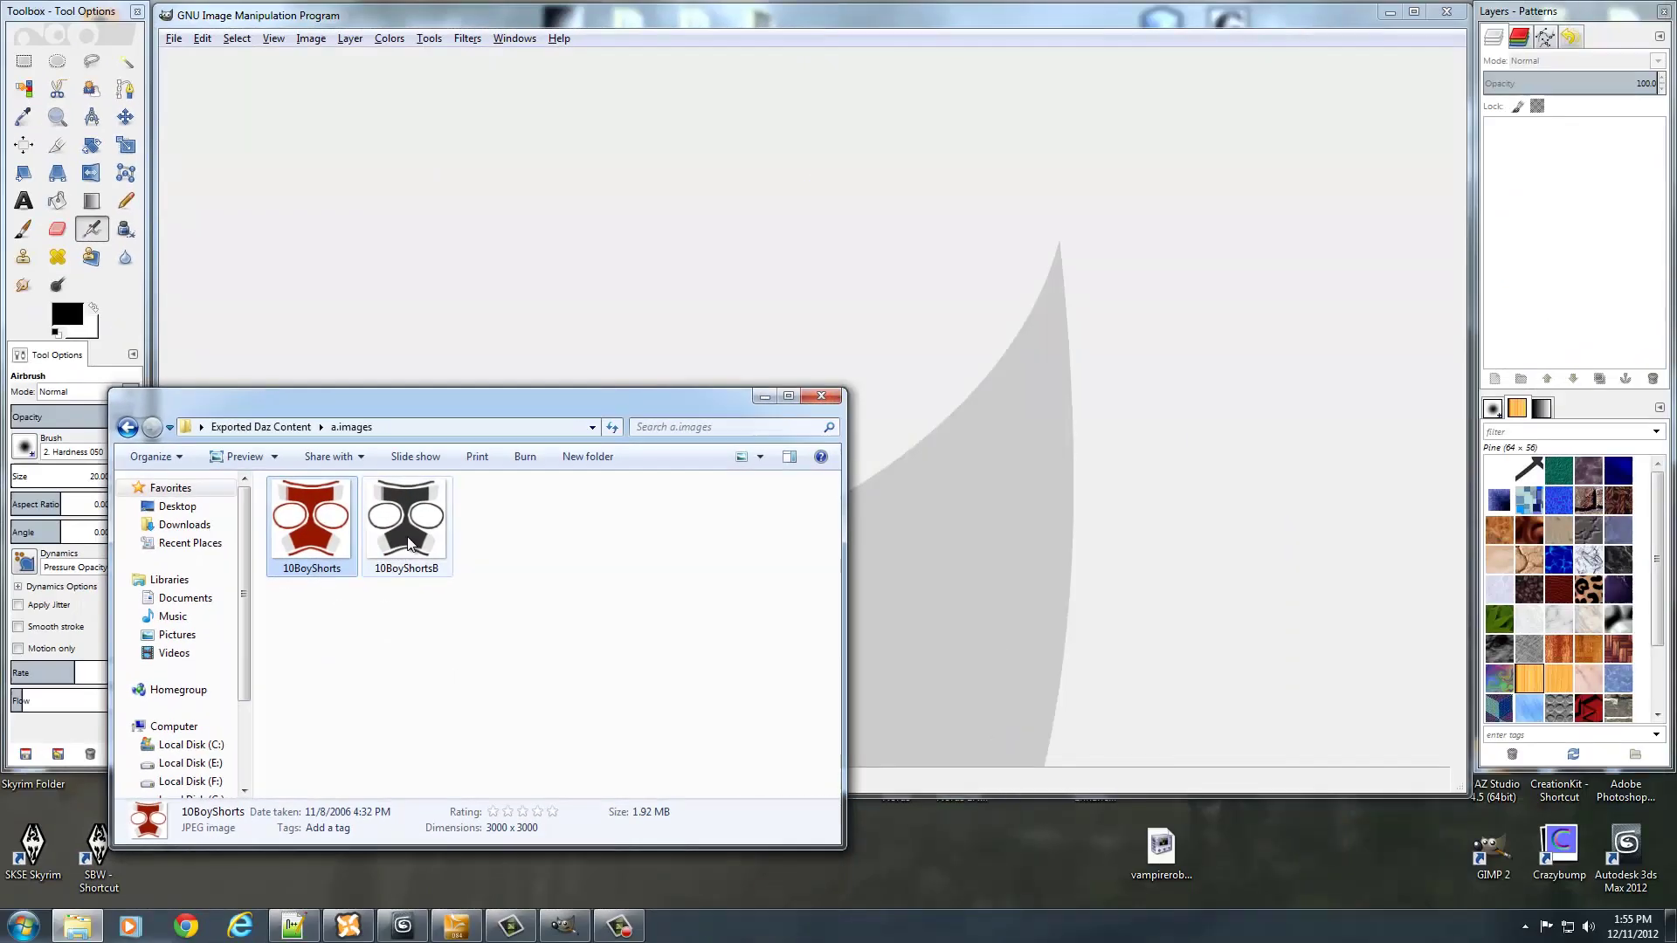
Load the dark 10BoyShortsB texture into GIMP and scale it to 2048x2048 pixels
drag(449, 569, 730, 296)
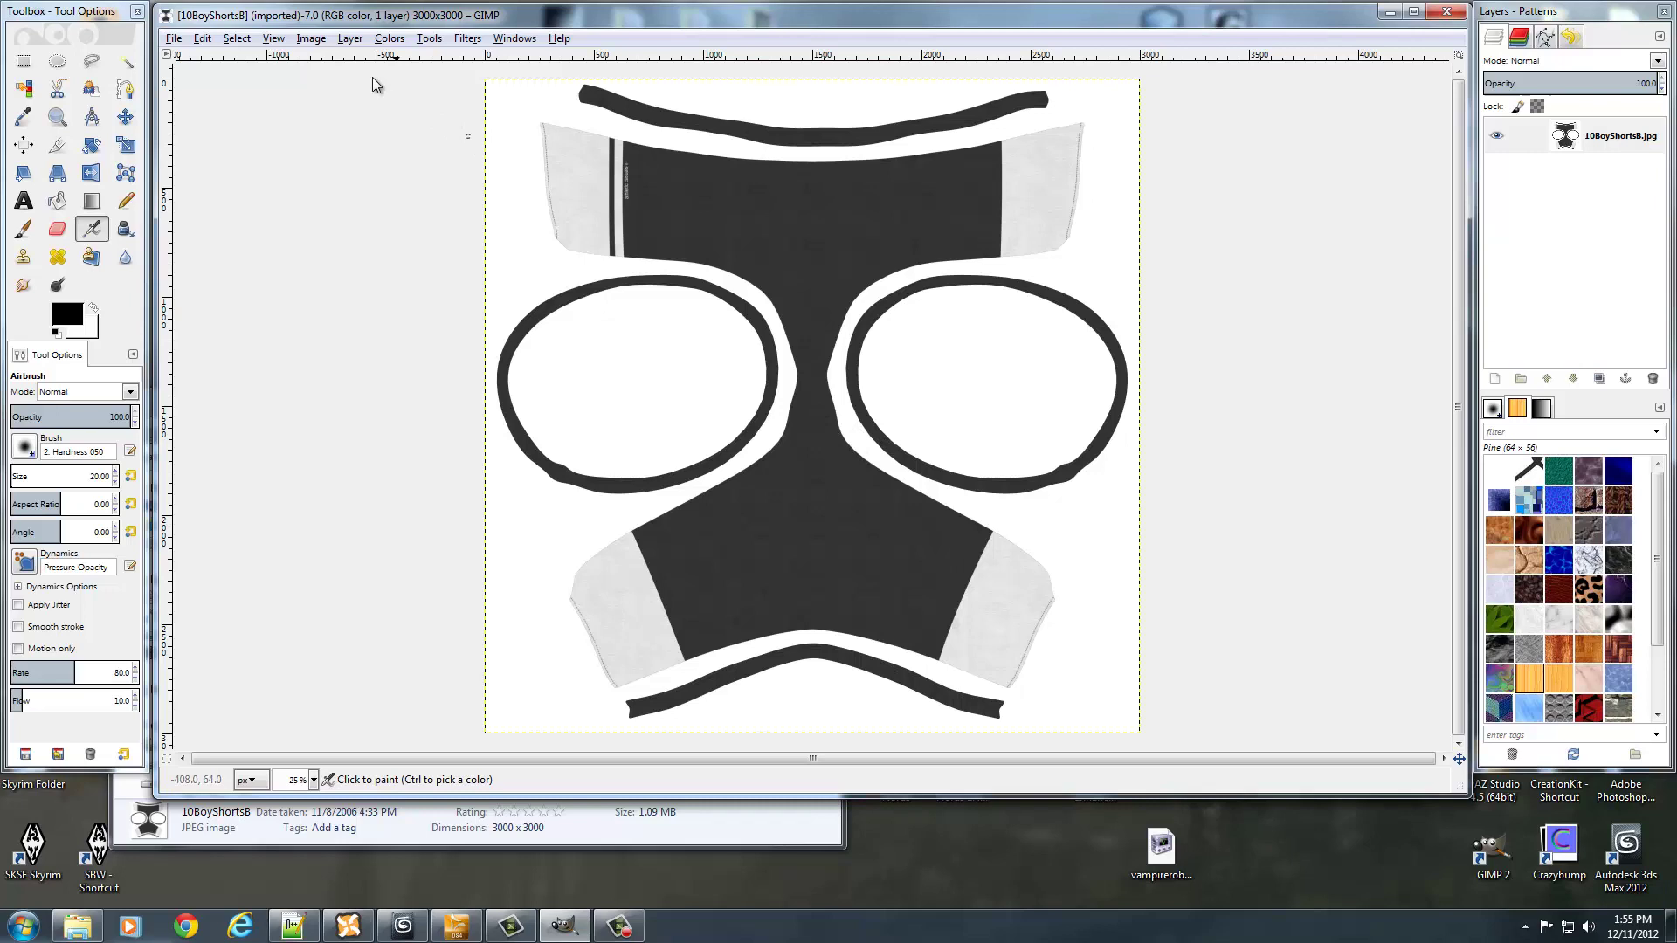
click(353, 39)
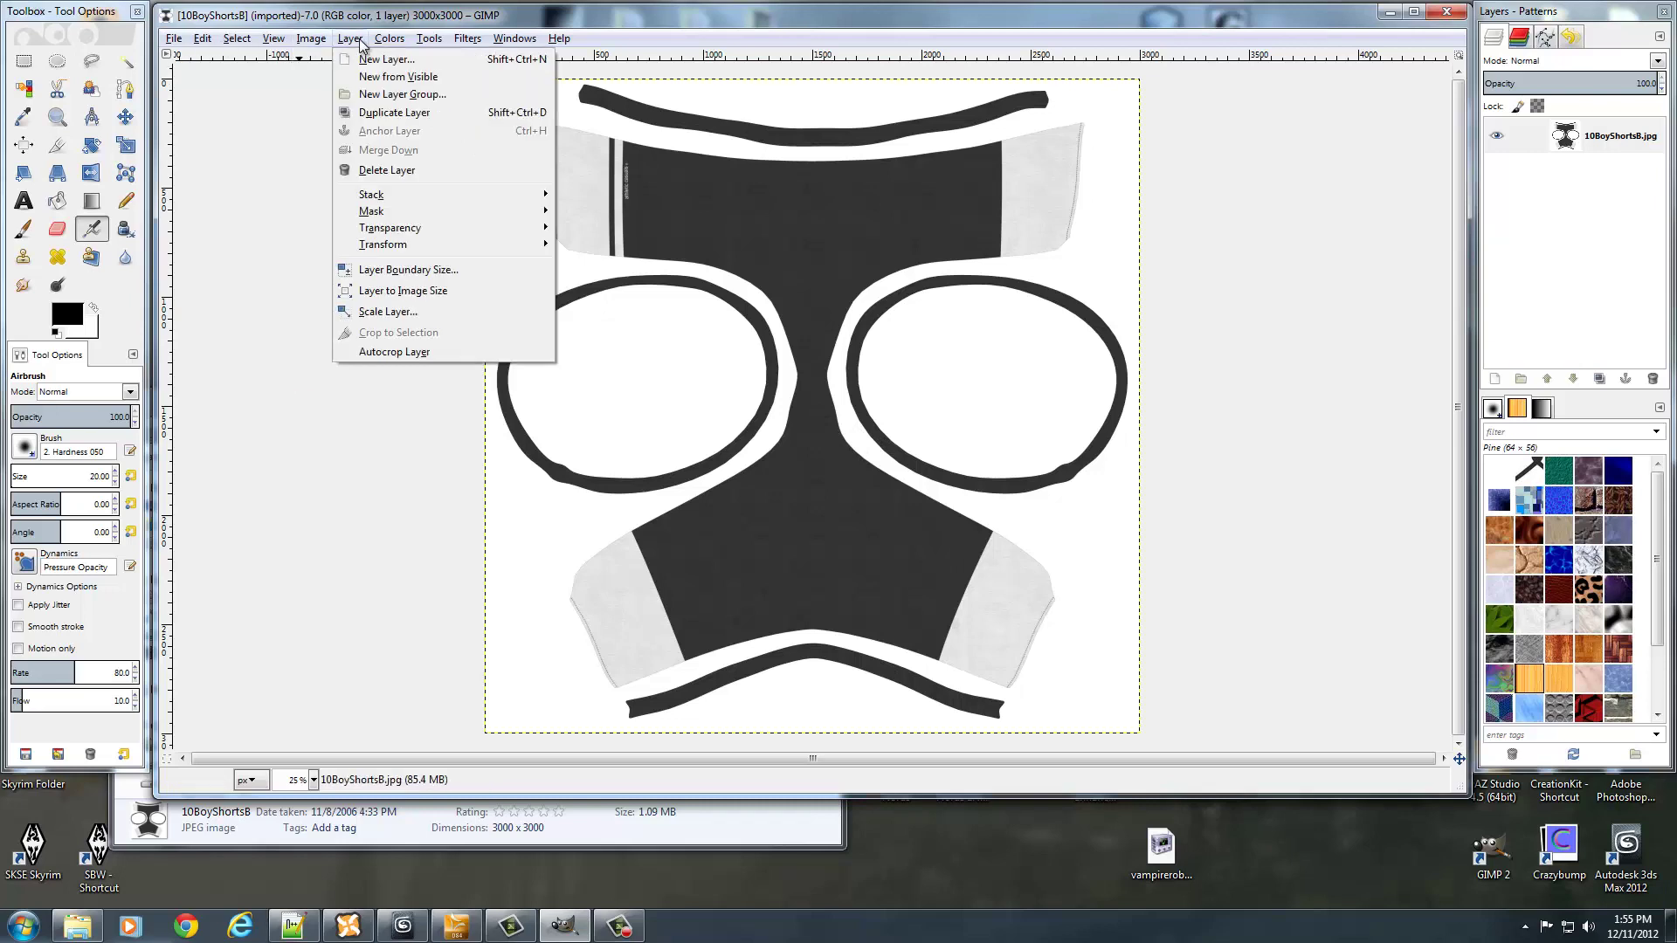
mouse_move(327, 38)
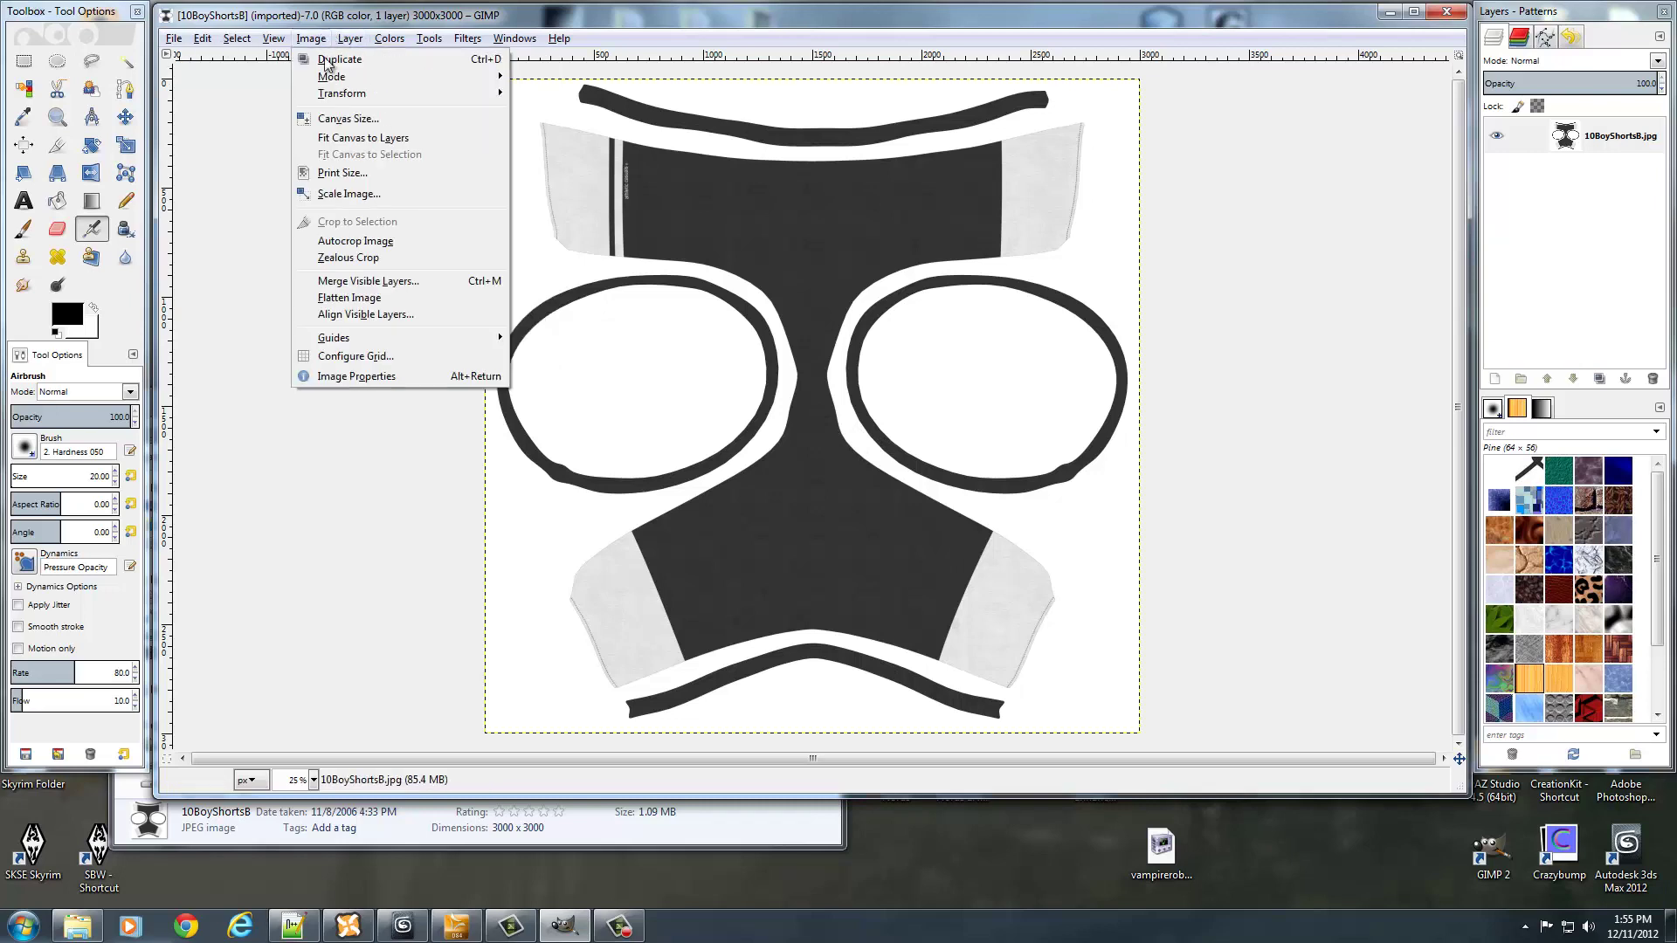
click(349, 194)
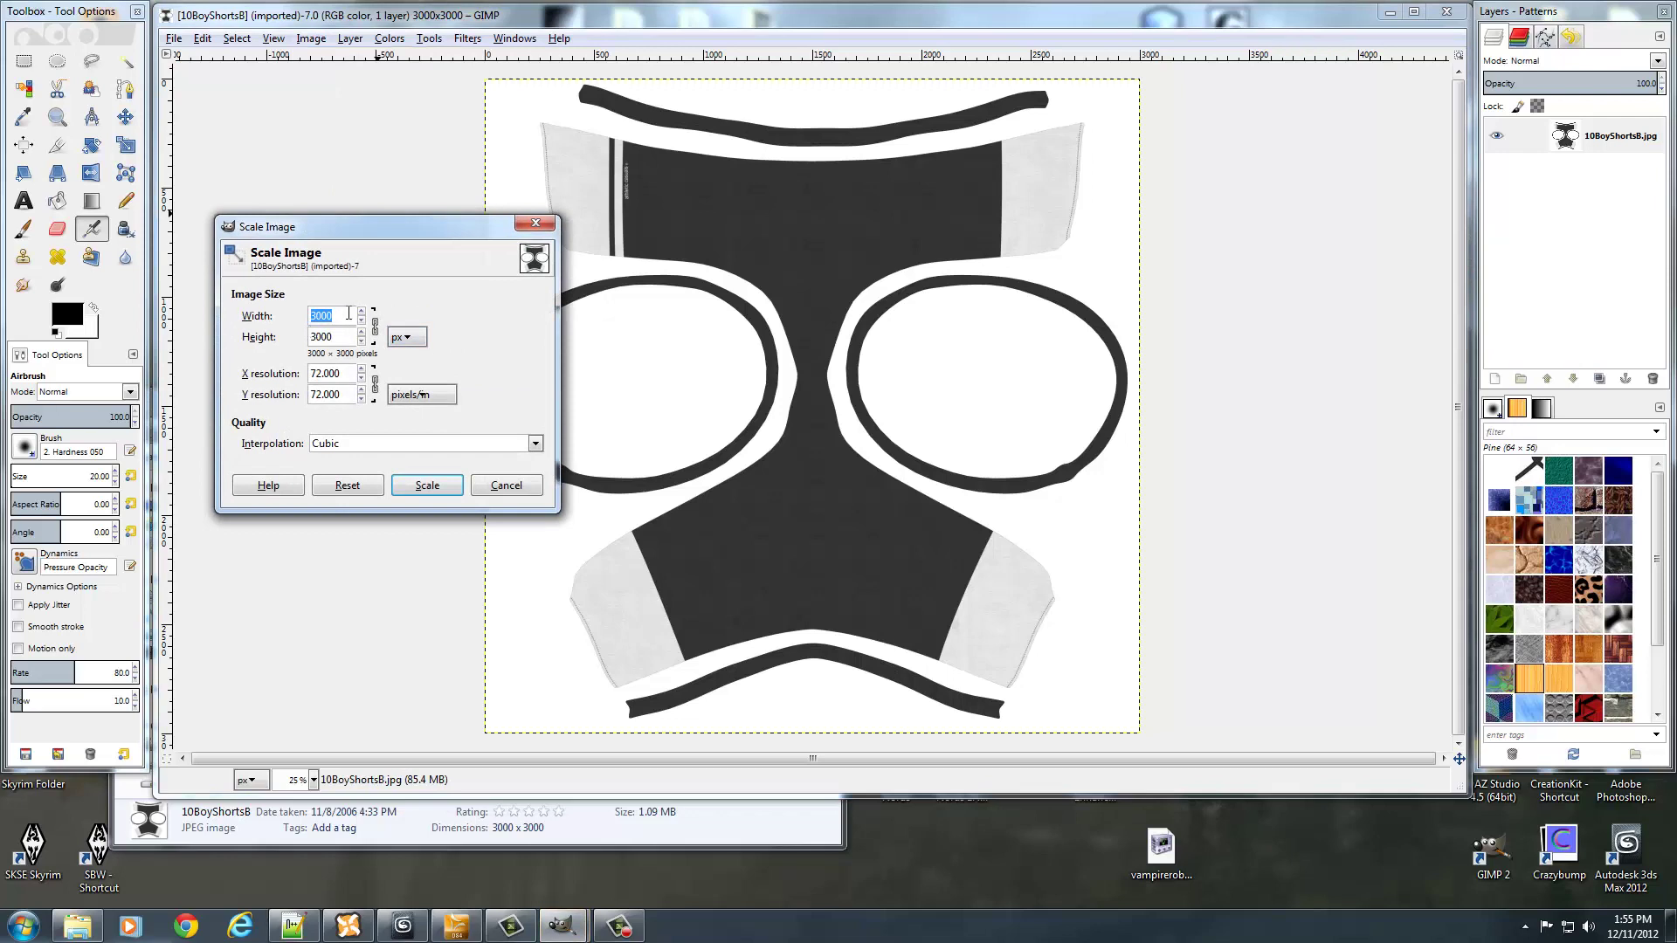
text(2048)
key(Tab)
click(427, 485)
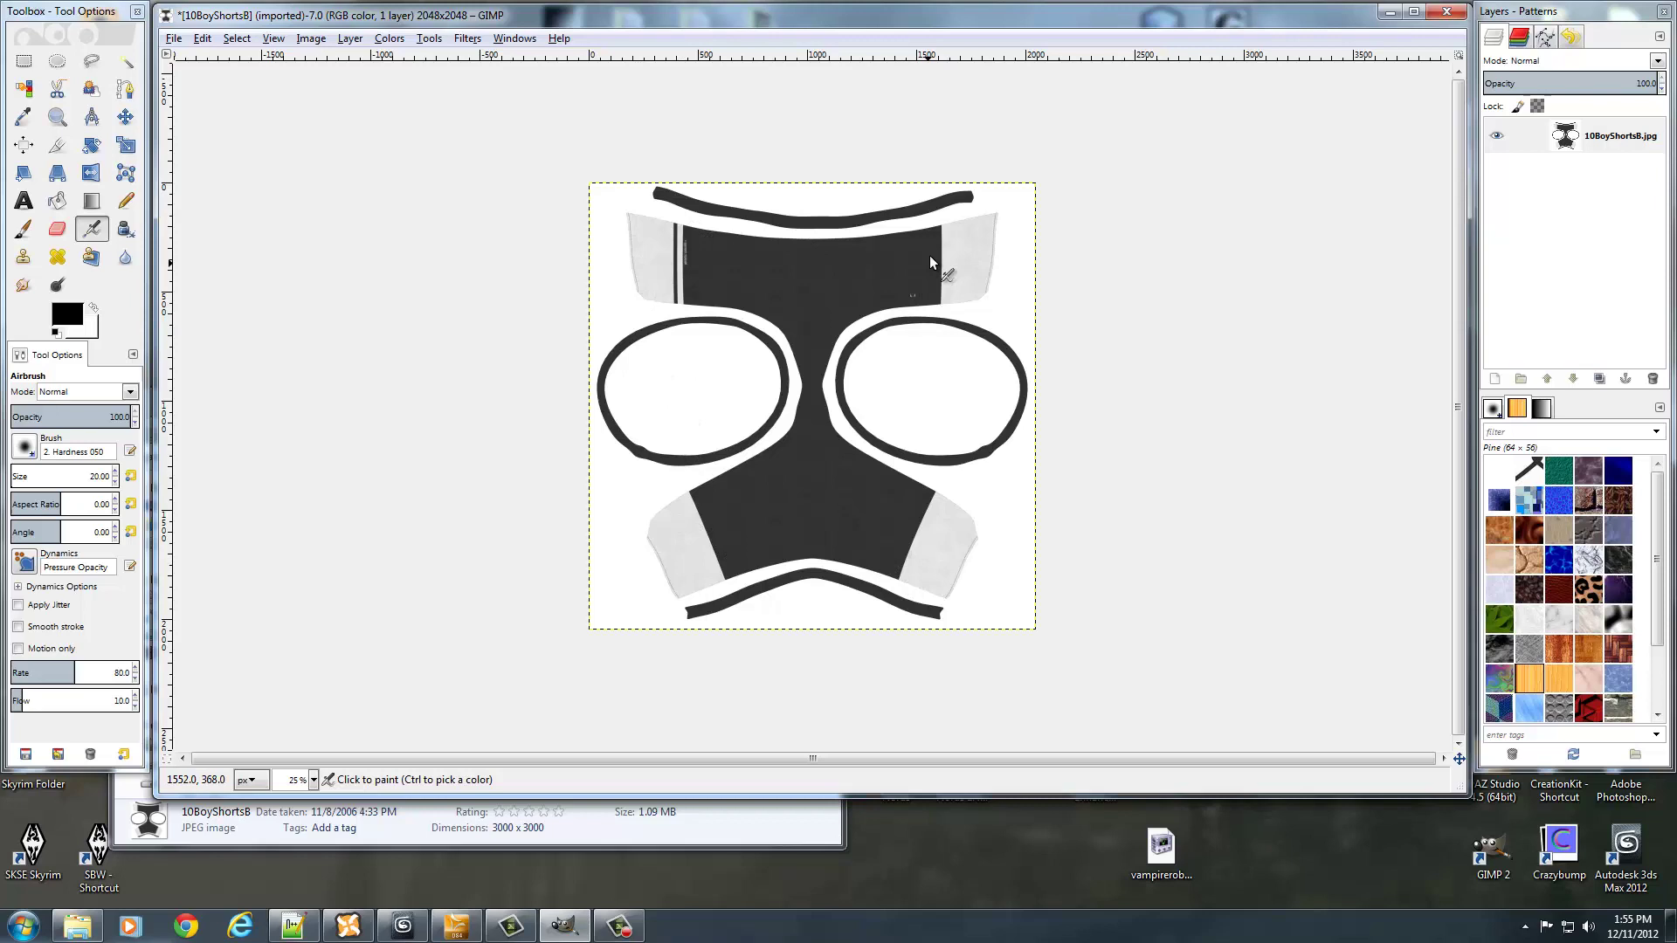
Open Filters > Map > Normalmap with Wrap on, a 9x9 filter and scale 4
click(423, 40)
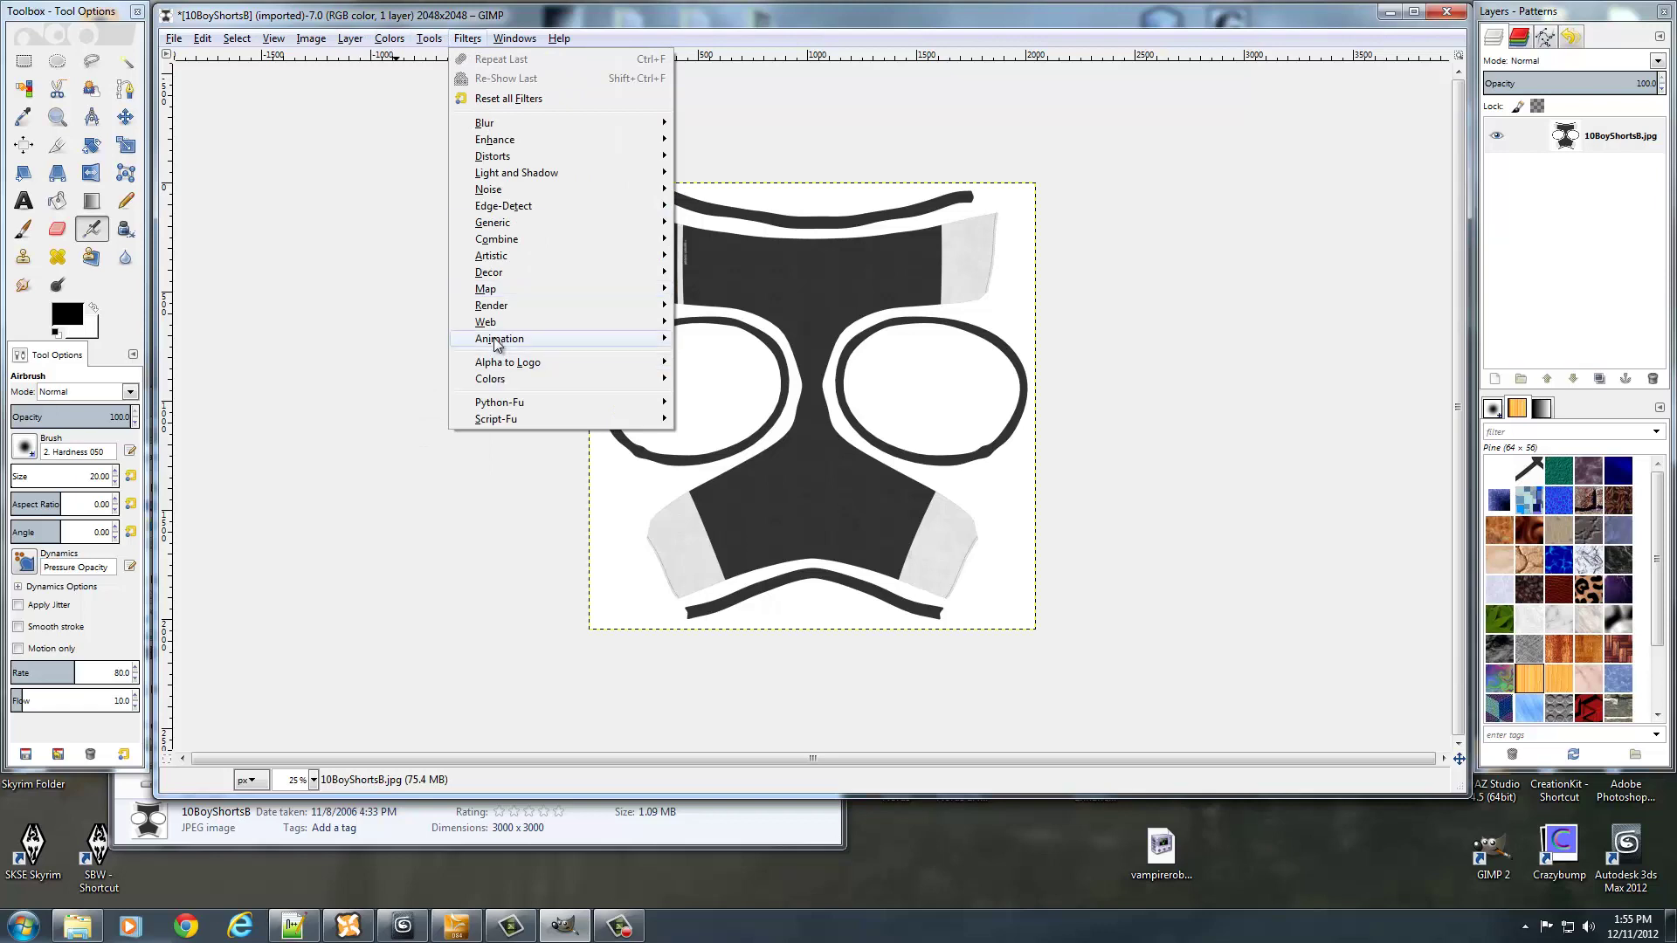
mouse_move(655, 291)
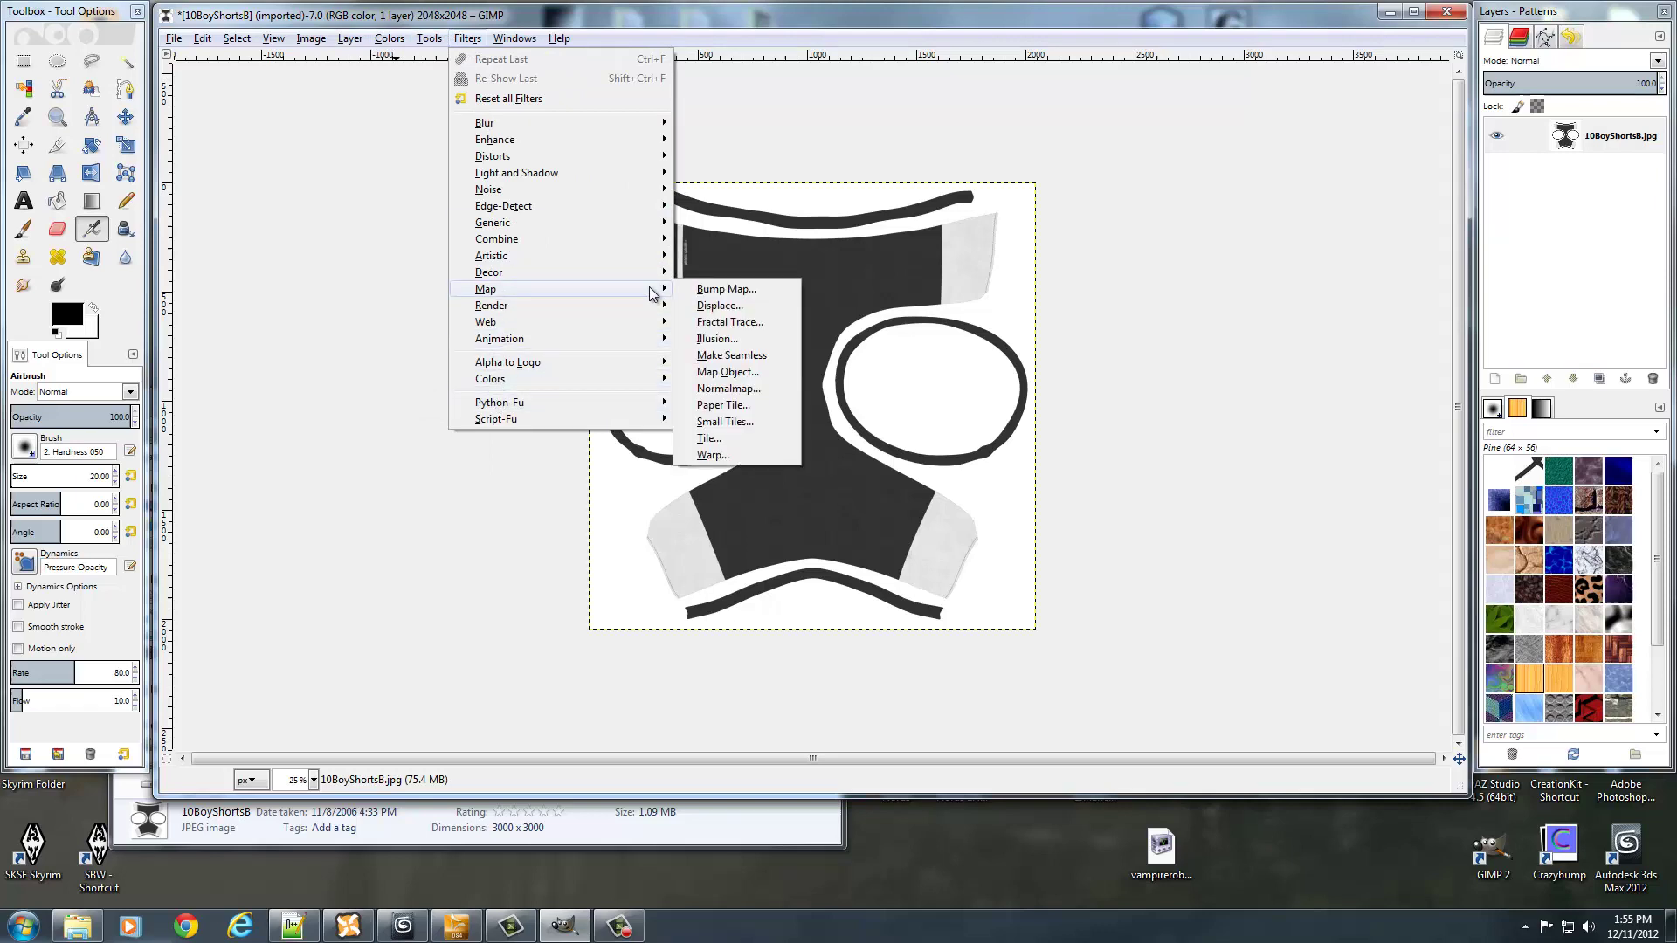
click(735, 388)
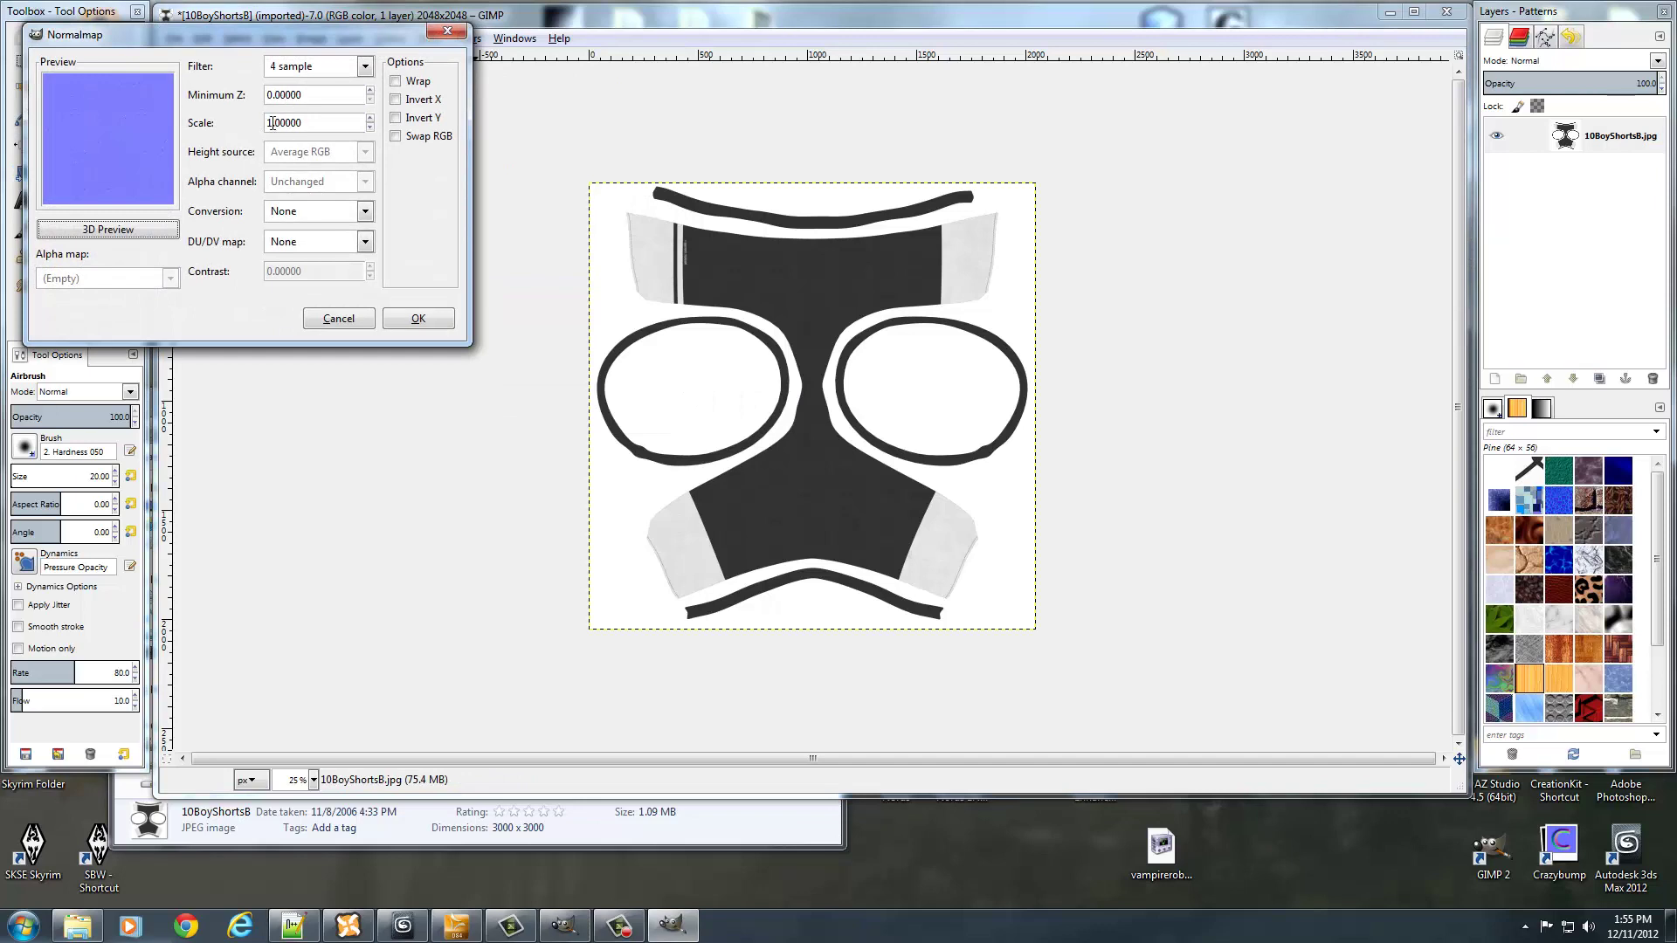
click(417, 81)
click(364, 66)
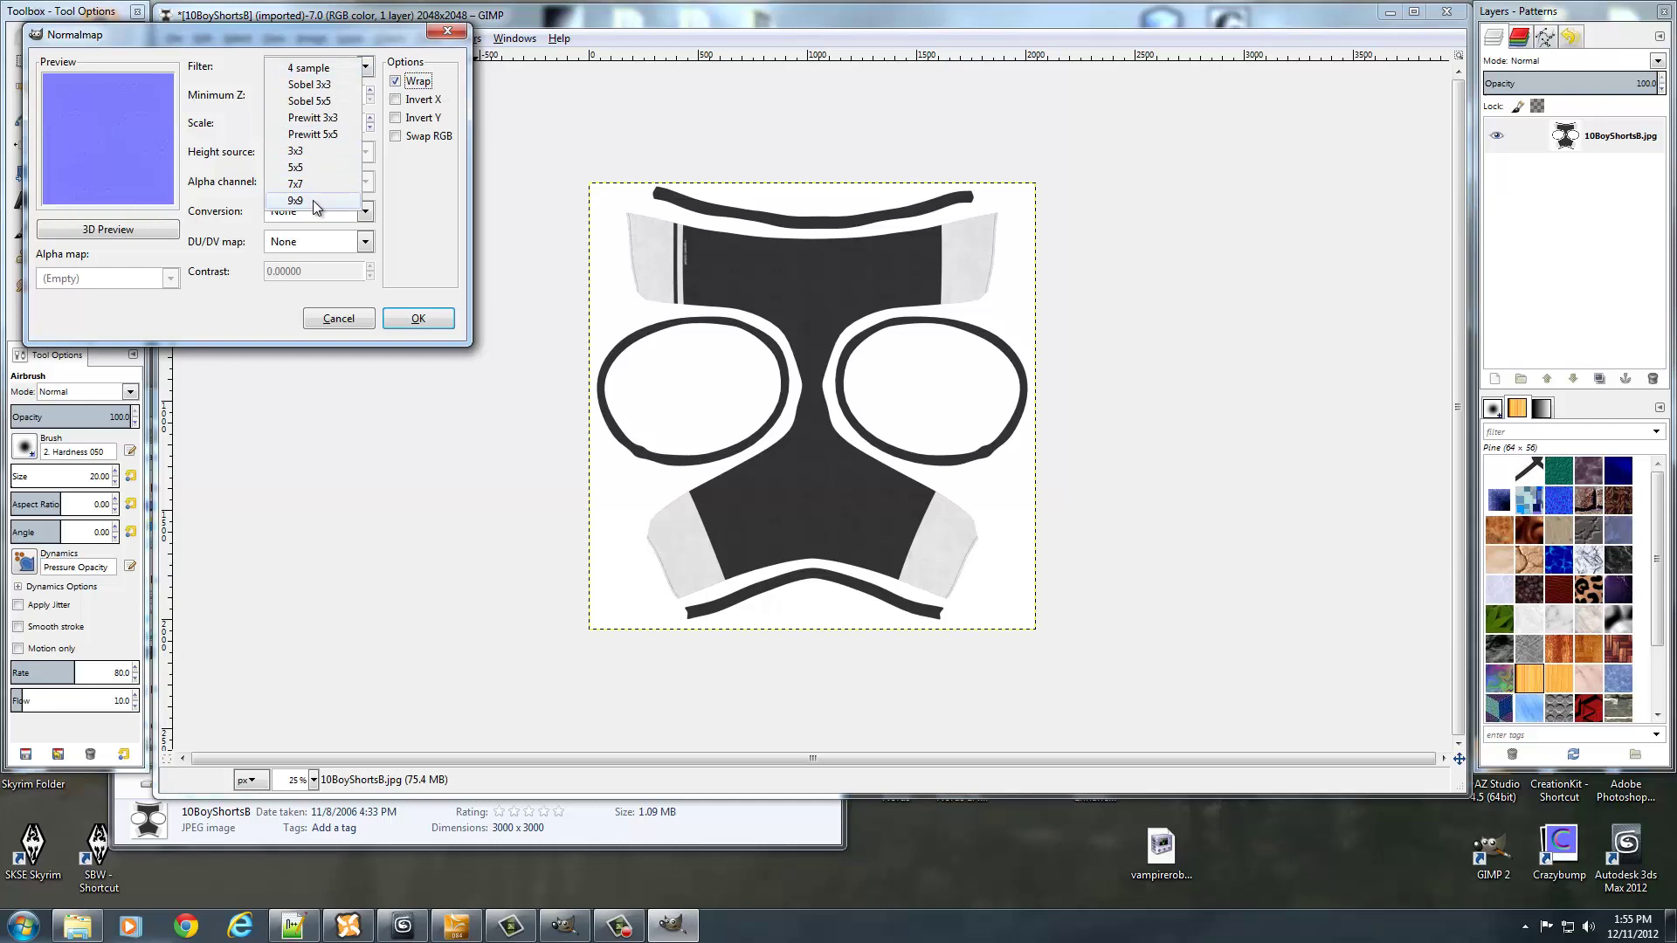
click(308, 210)
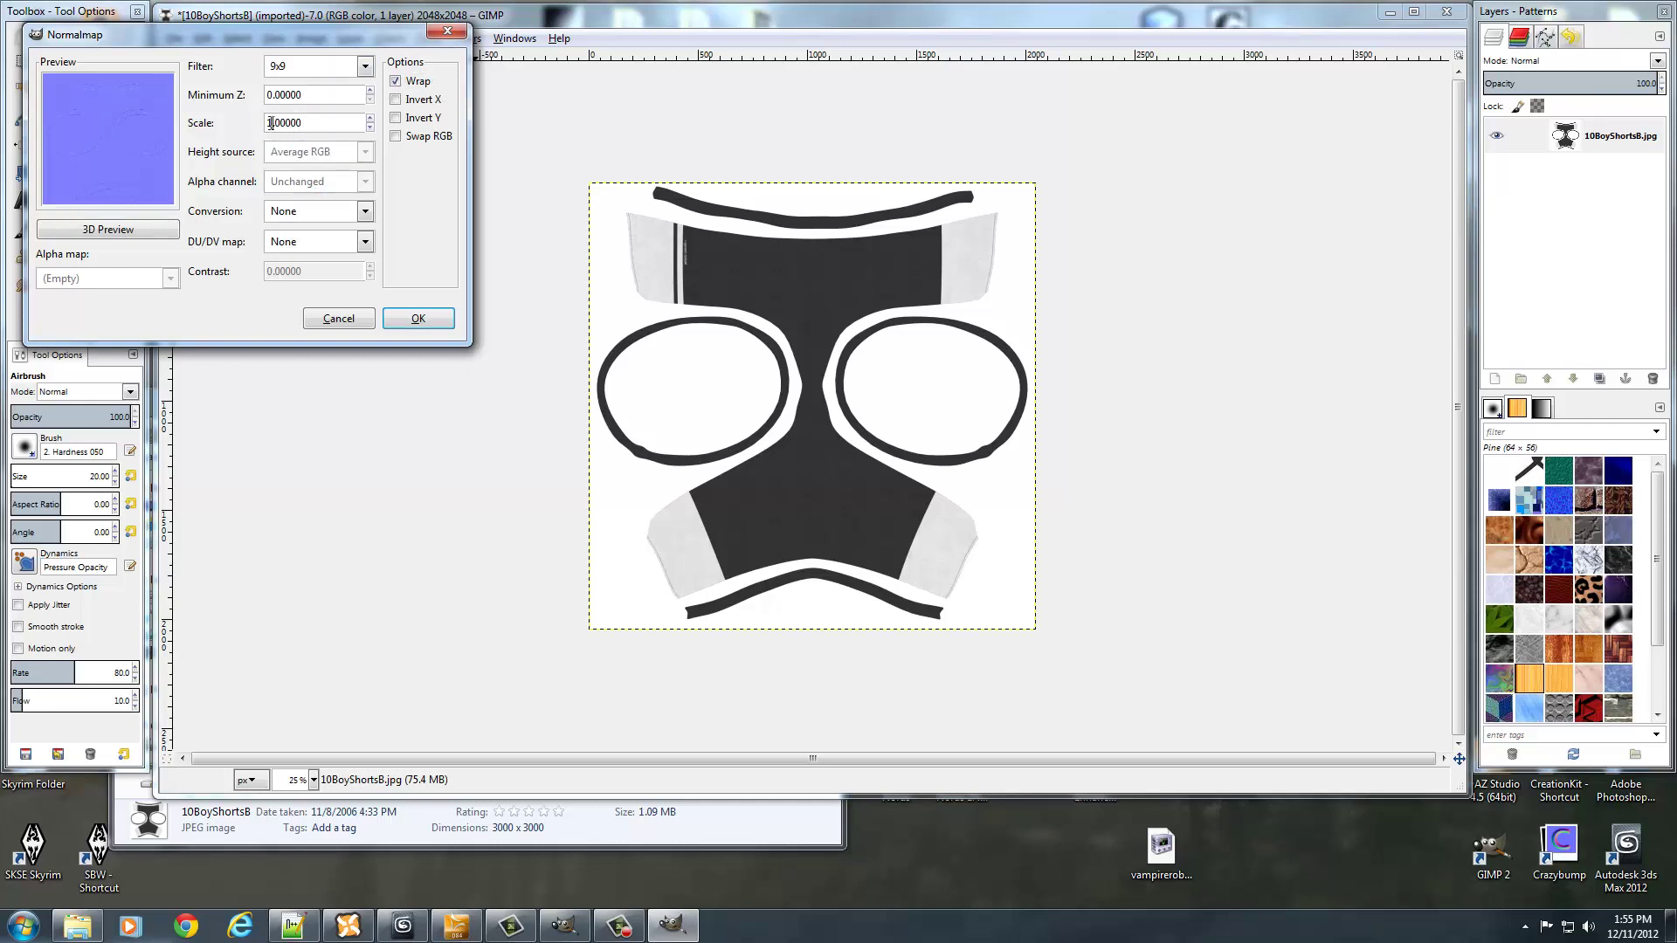
double_click(270, 122)
text(4)
Confirm the Normalmap dialog to turn 10BoyShortsB into a normal map
click(418, 320)
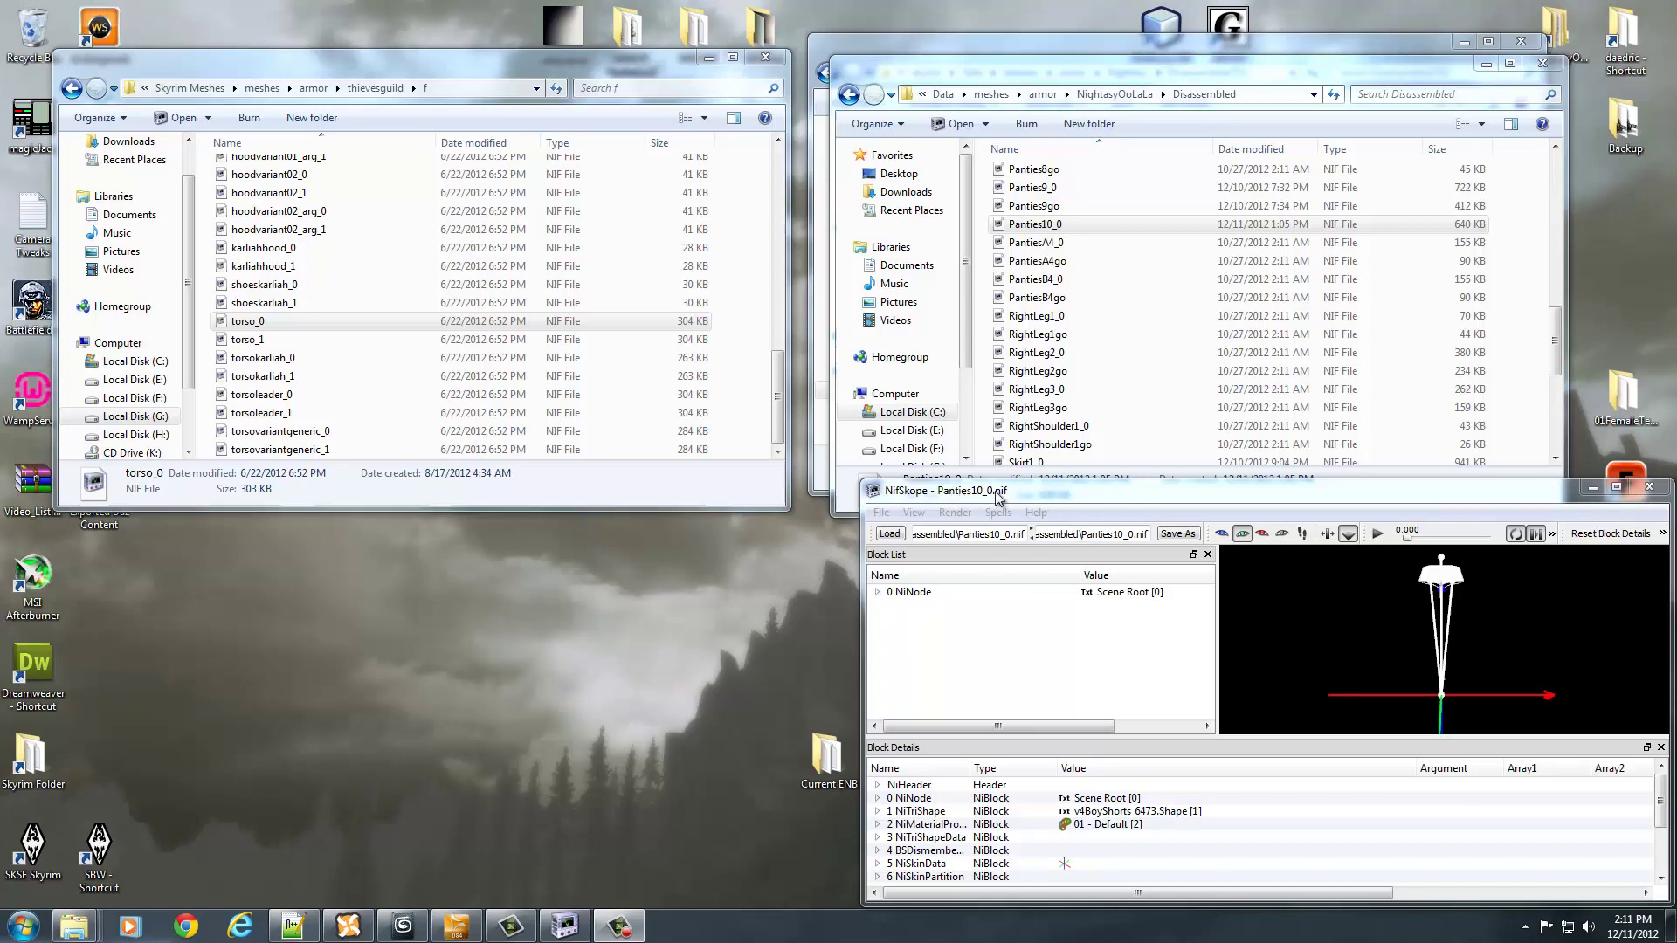
Expand the NiTriShape in Panties10_0.nif and delete its NiMaterialProperty block
drag(1520, 585, 1516, 627)
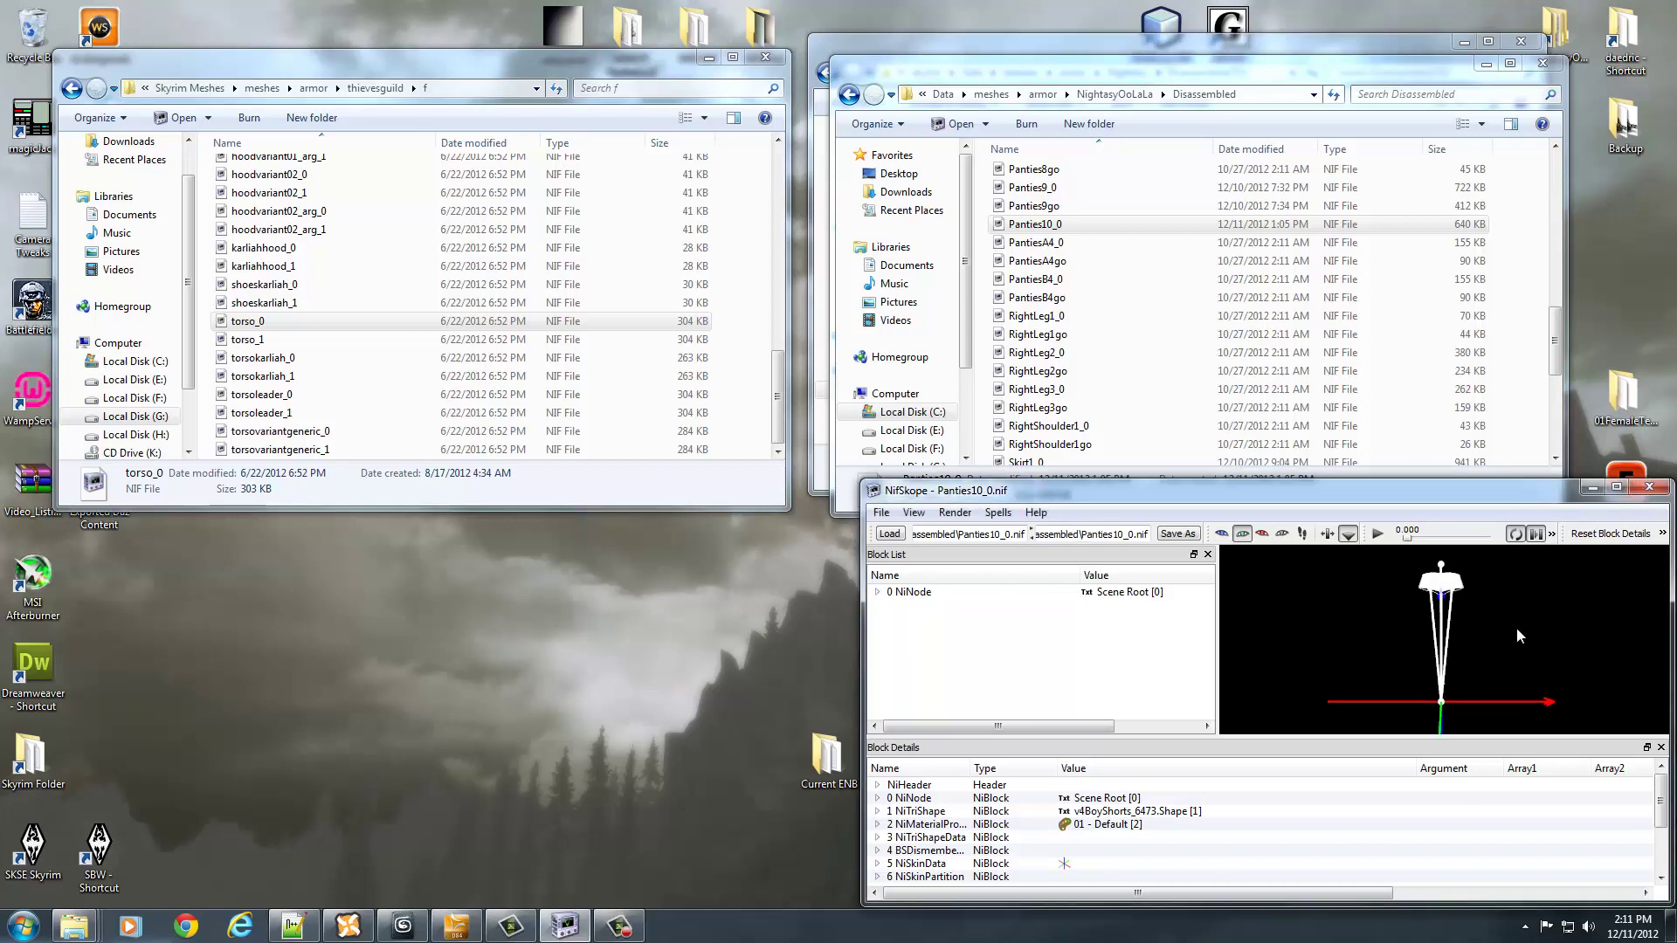
click(877, 593)
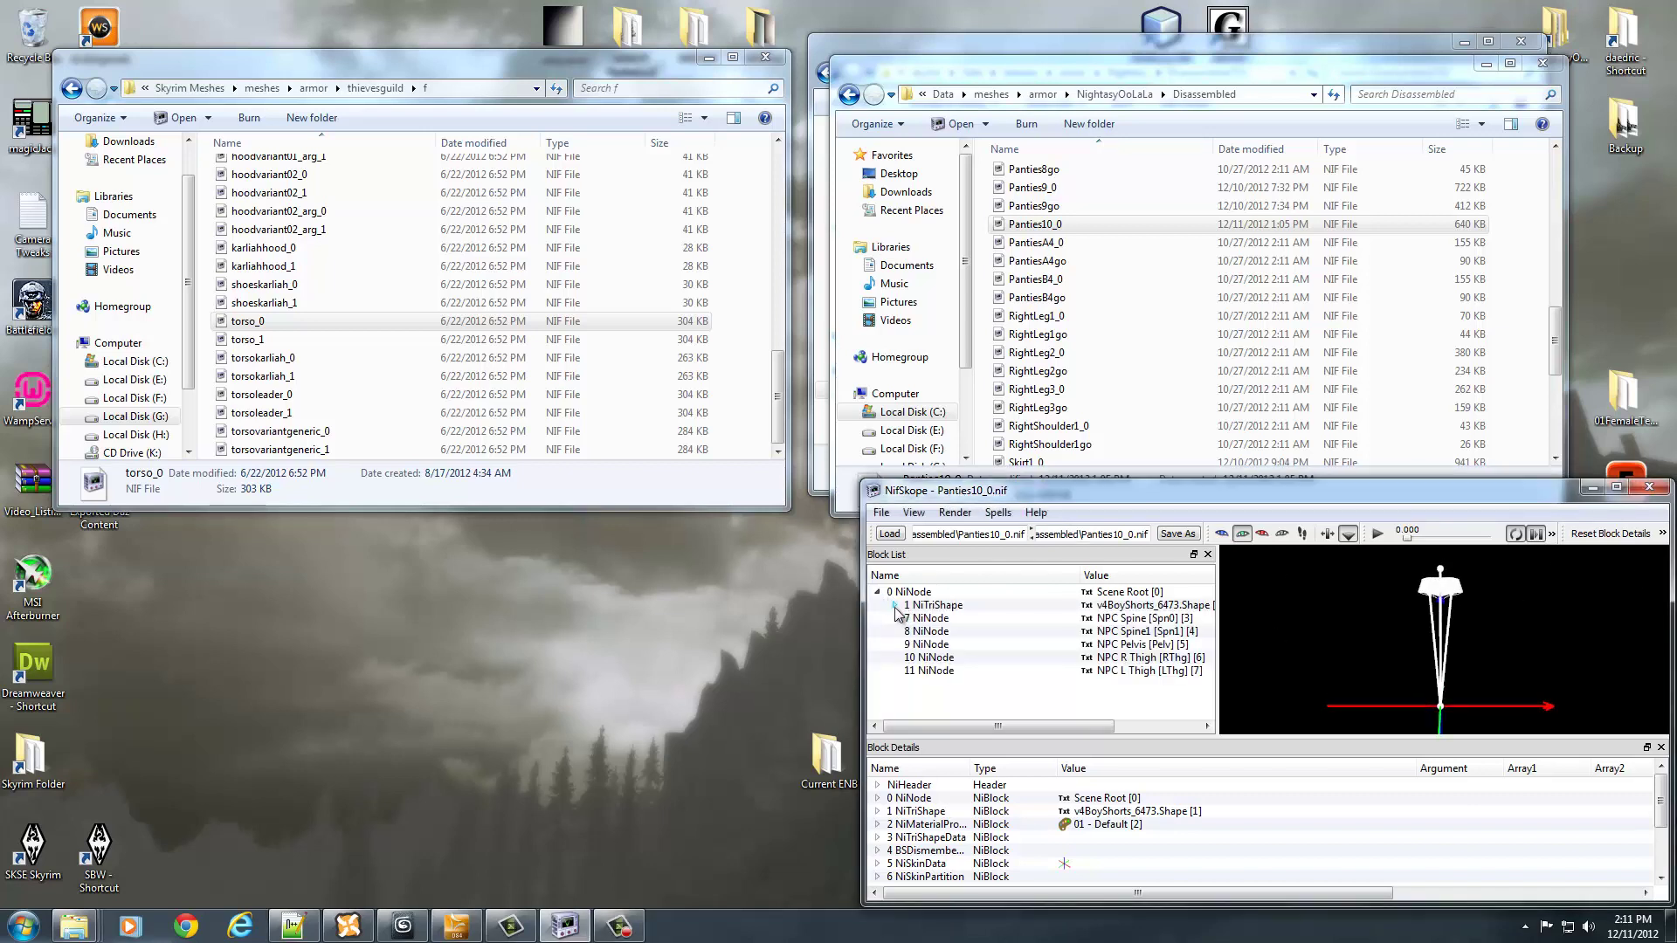
click(894, 606)
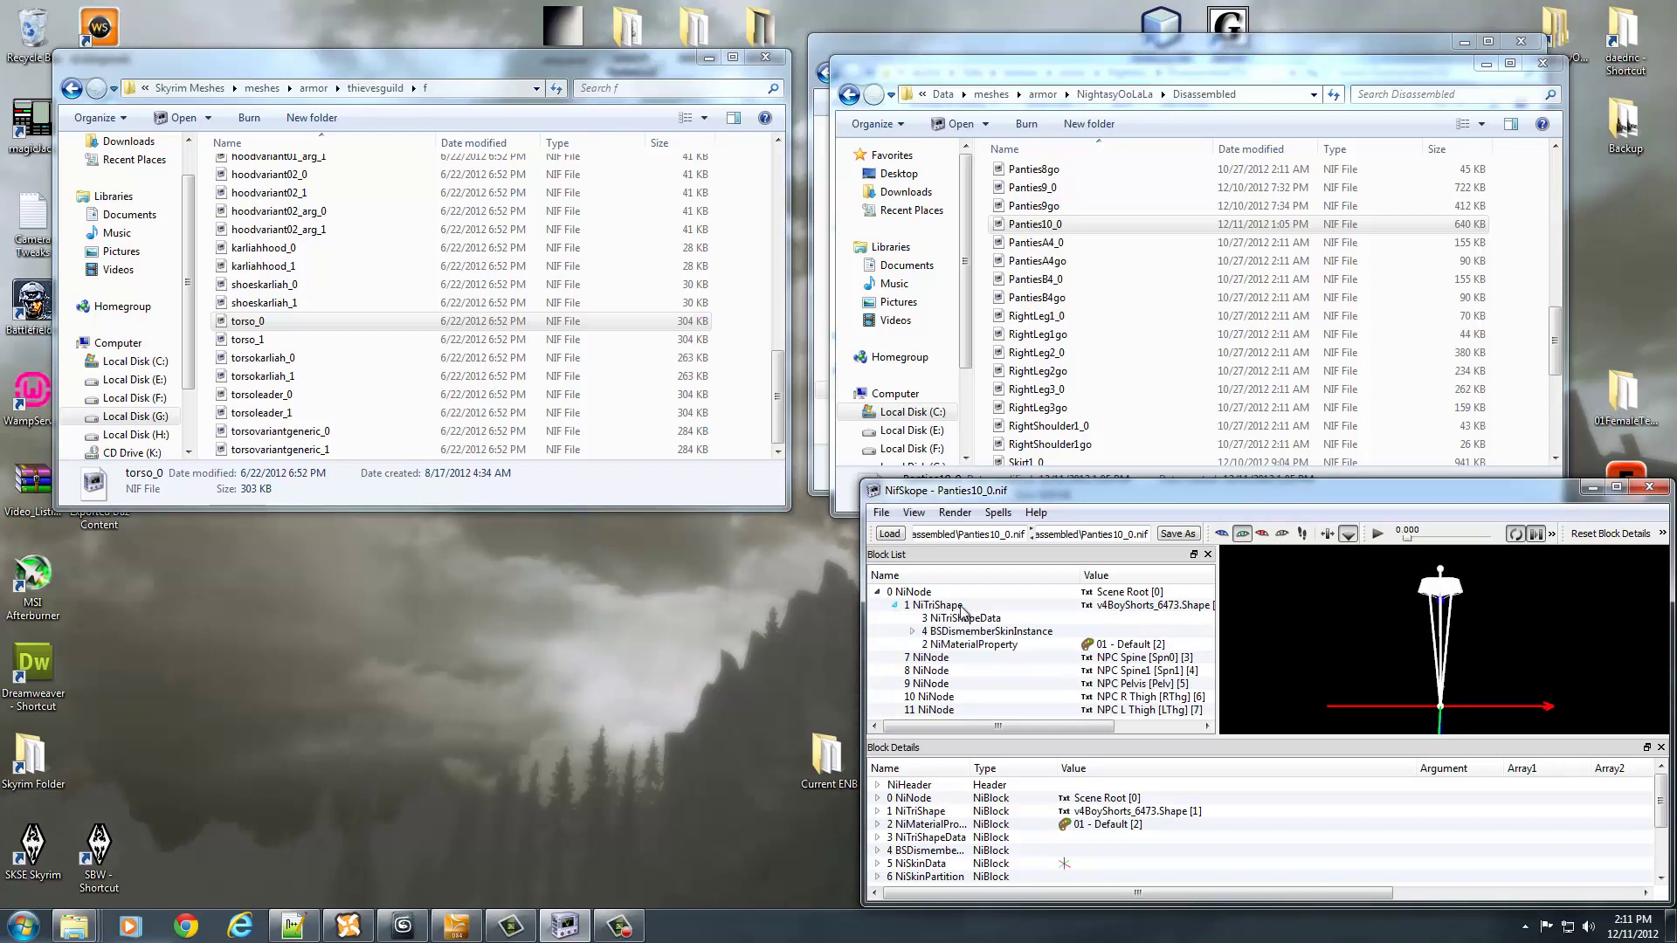
mouse_move(962, 624)
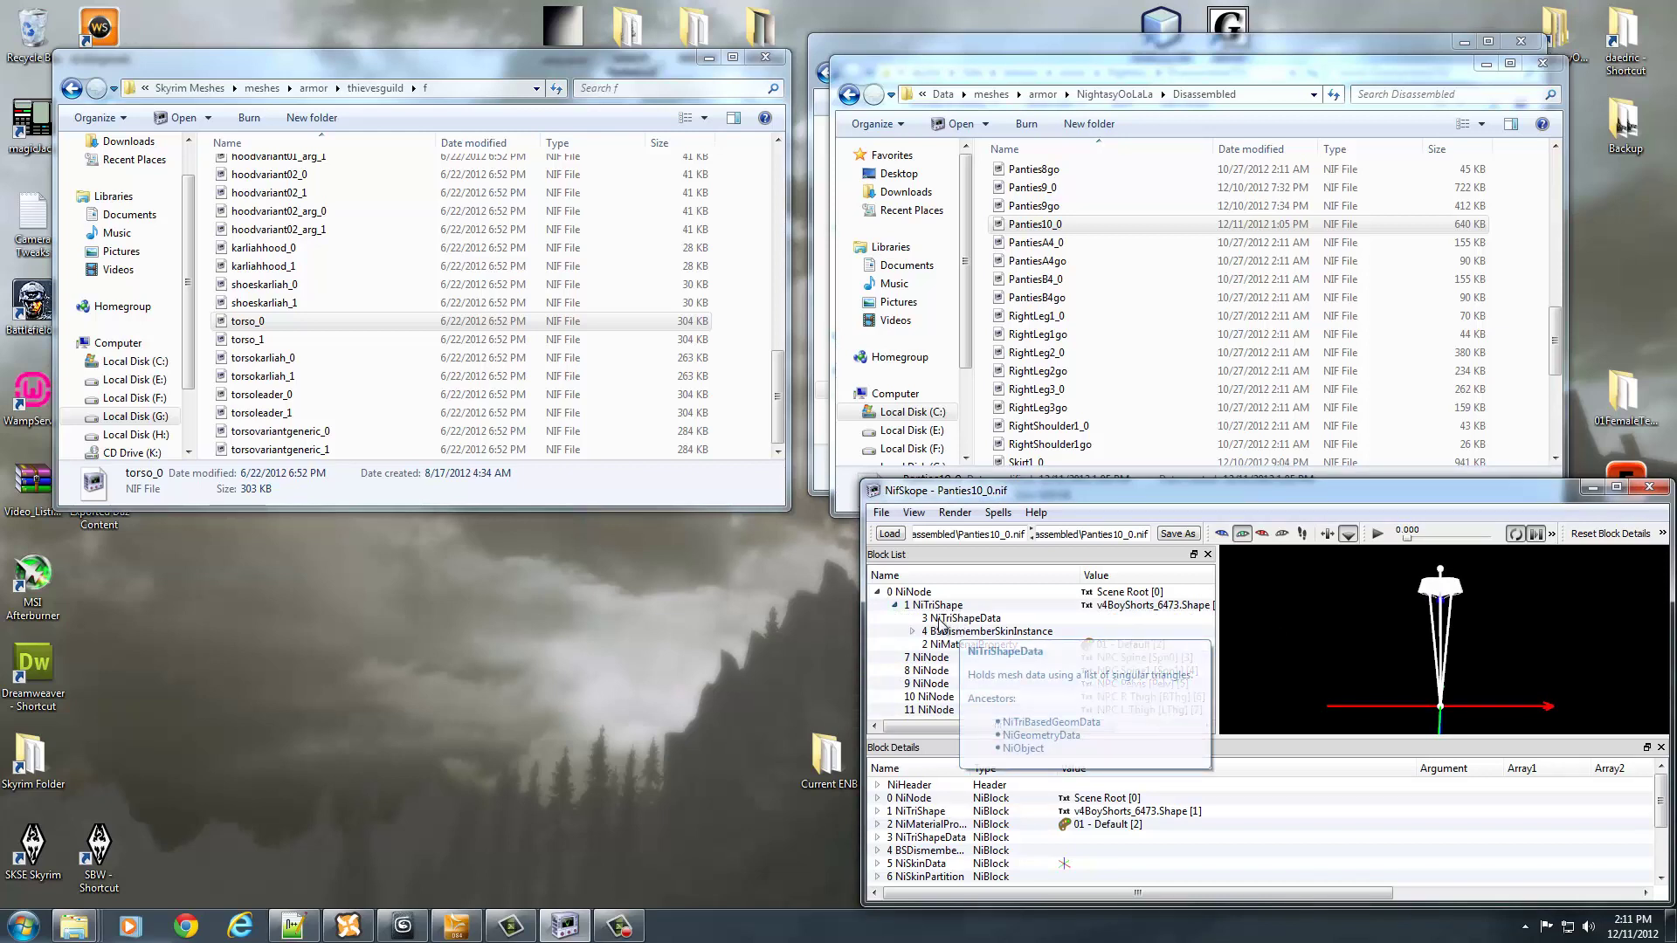
mouse_move(891, 633)
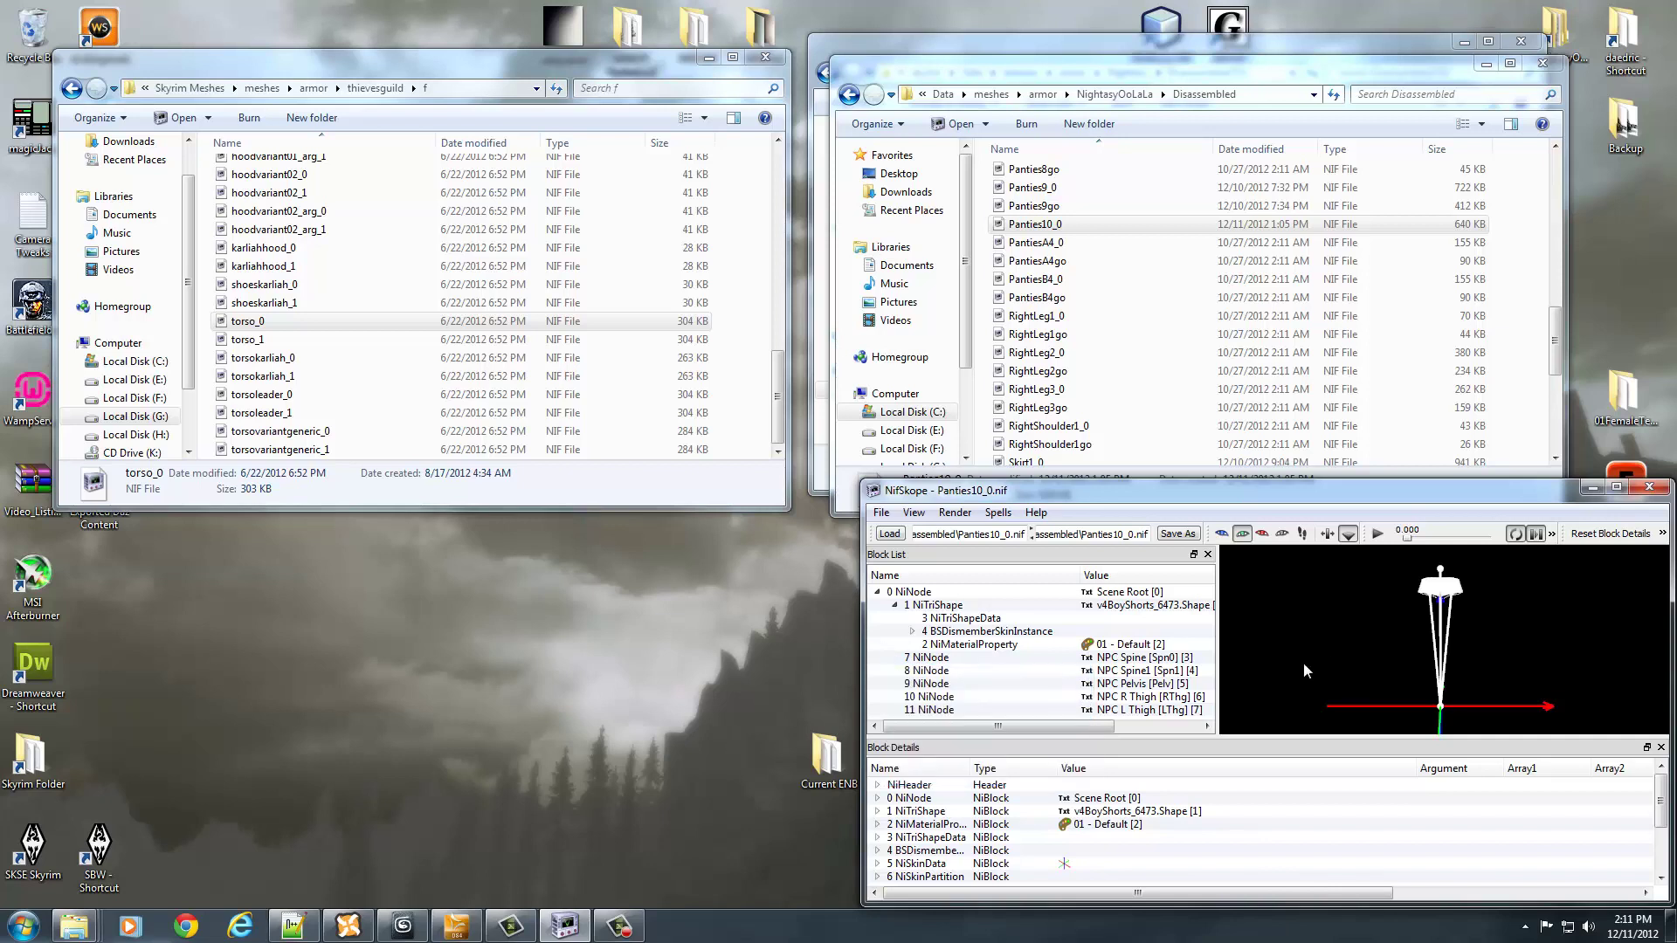
mouse_move(1013, 635)
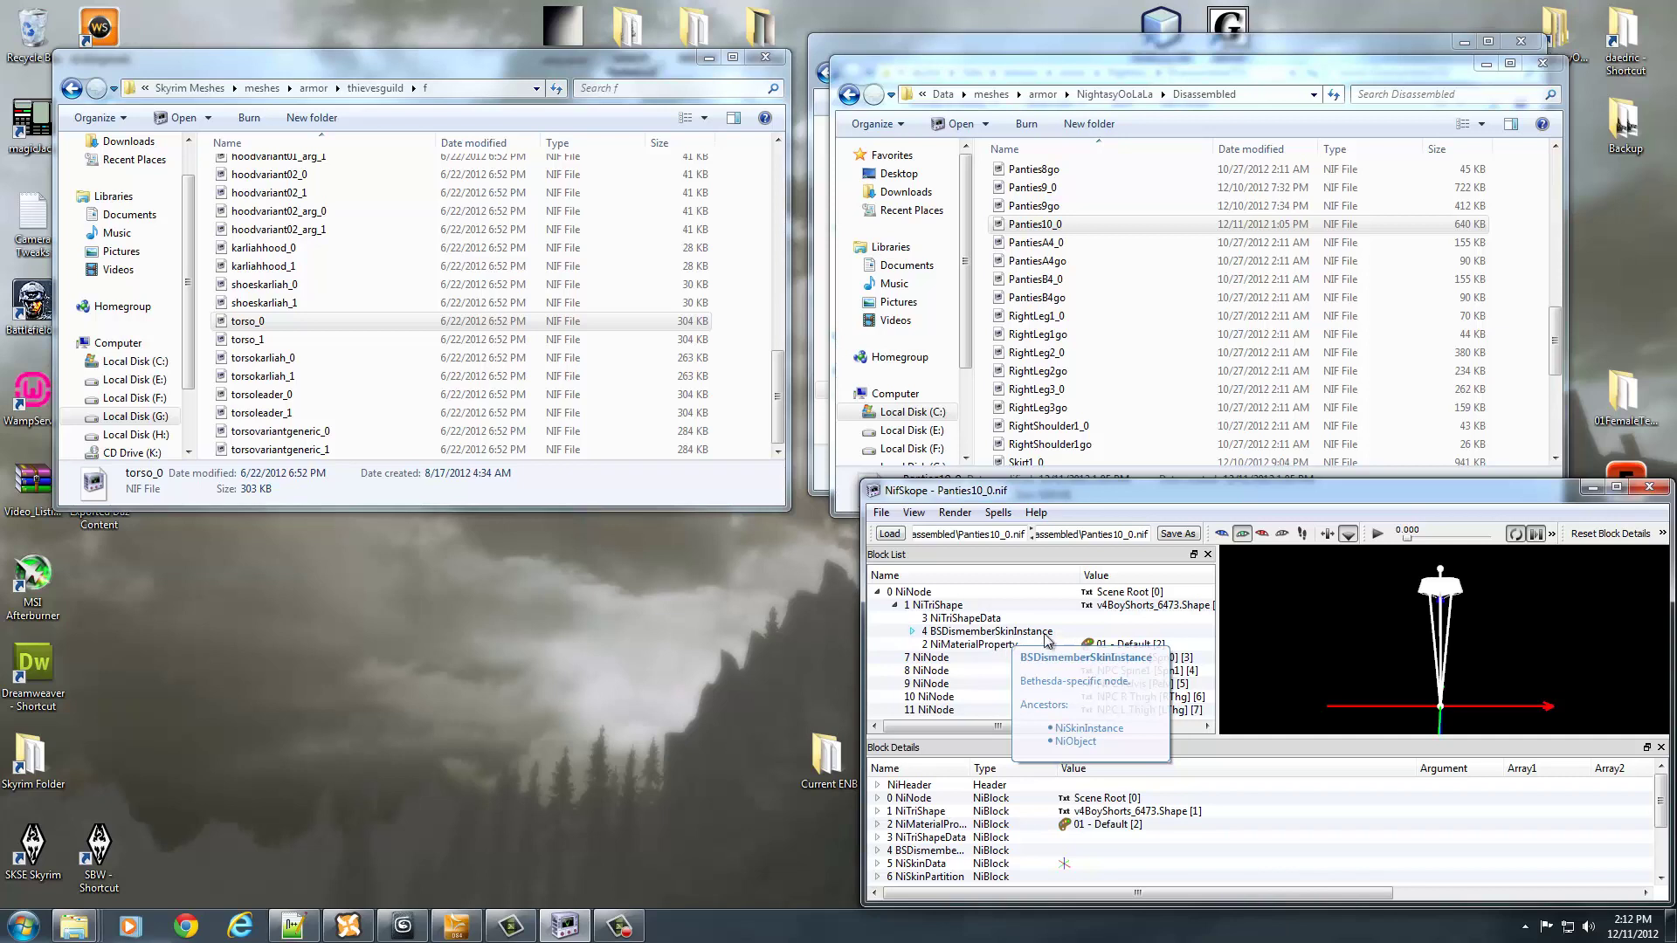
click(968, 647)
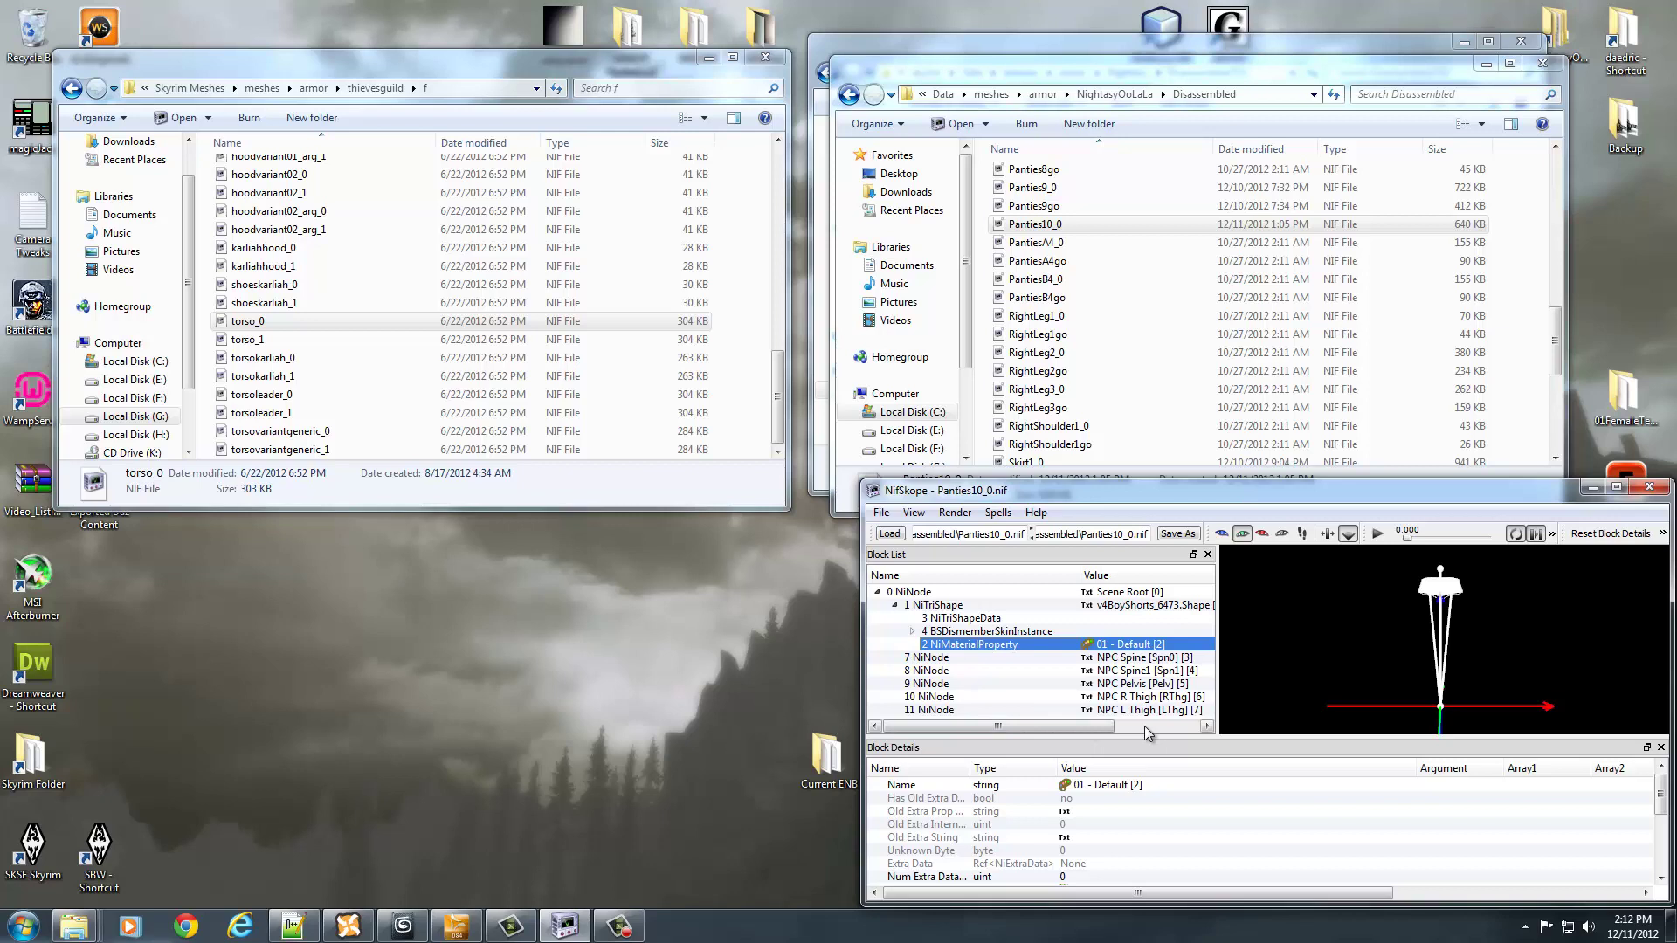
mouse_move(1010, 653)
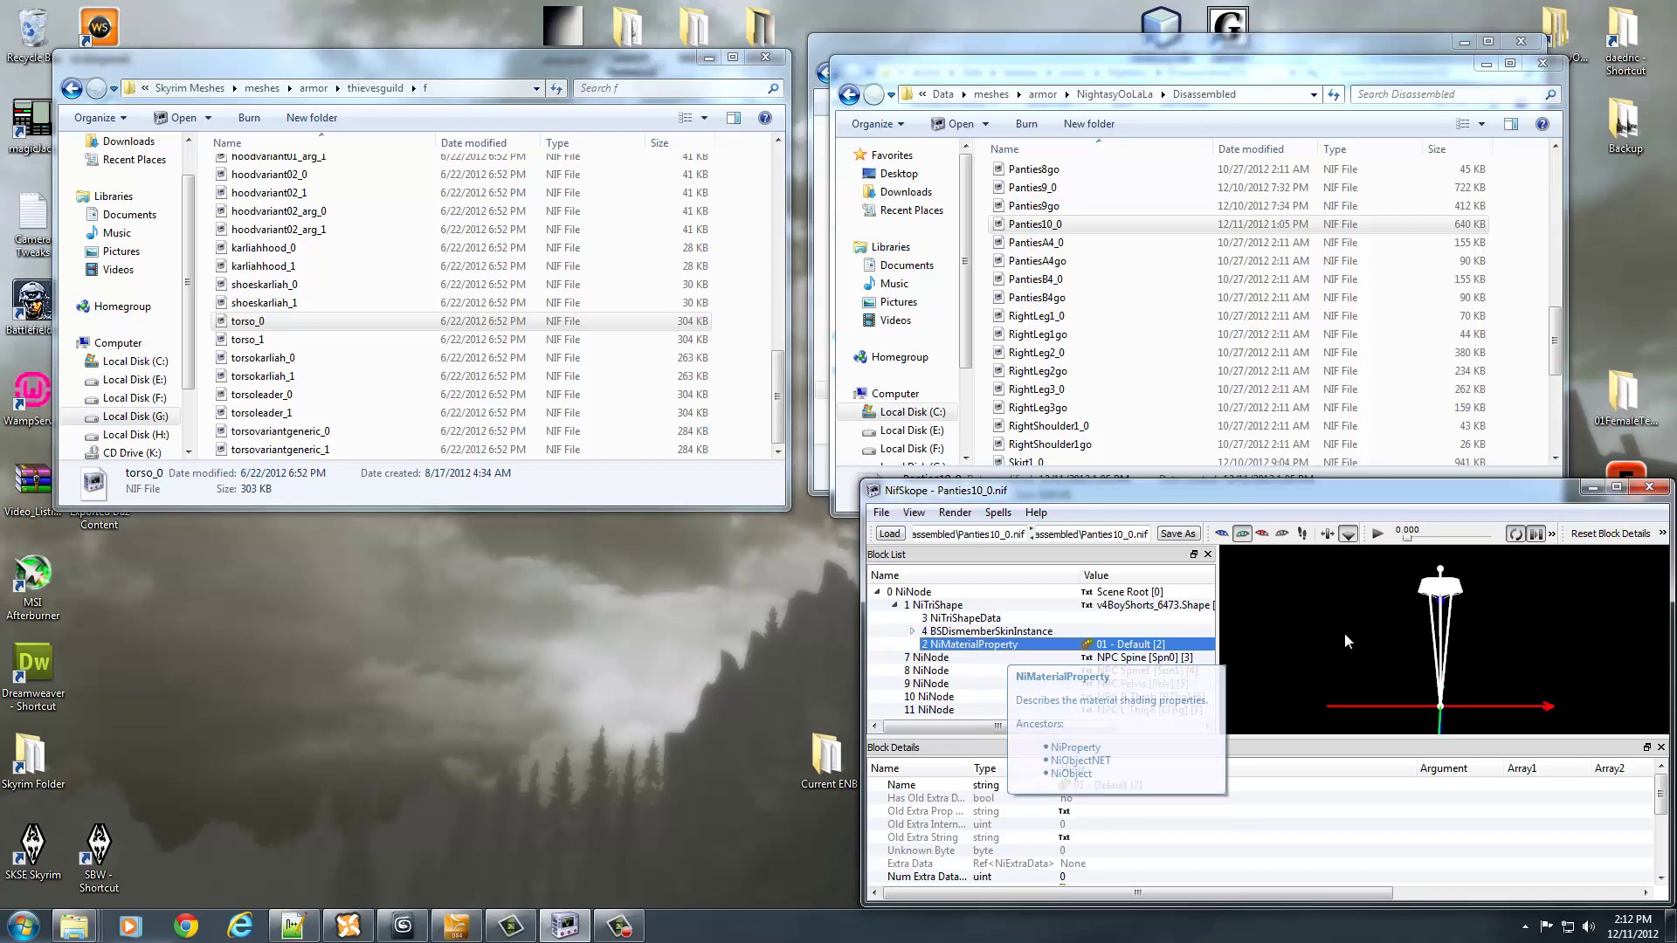
drag(1324, 622, 1348, 655)
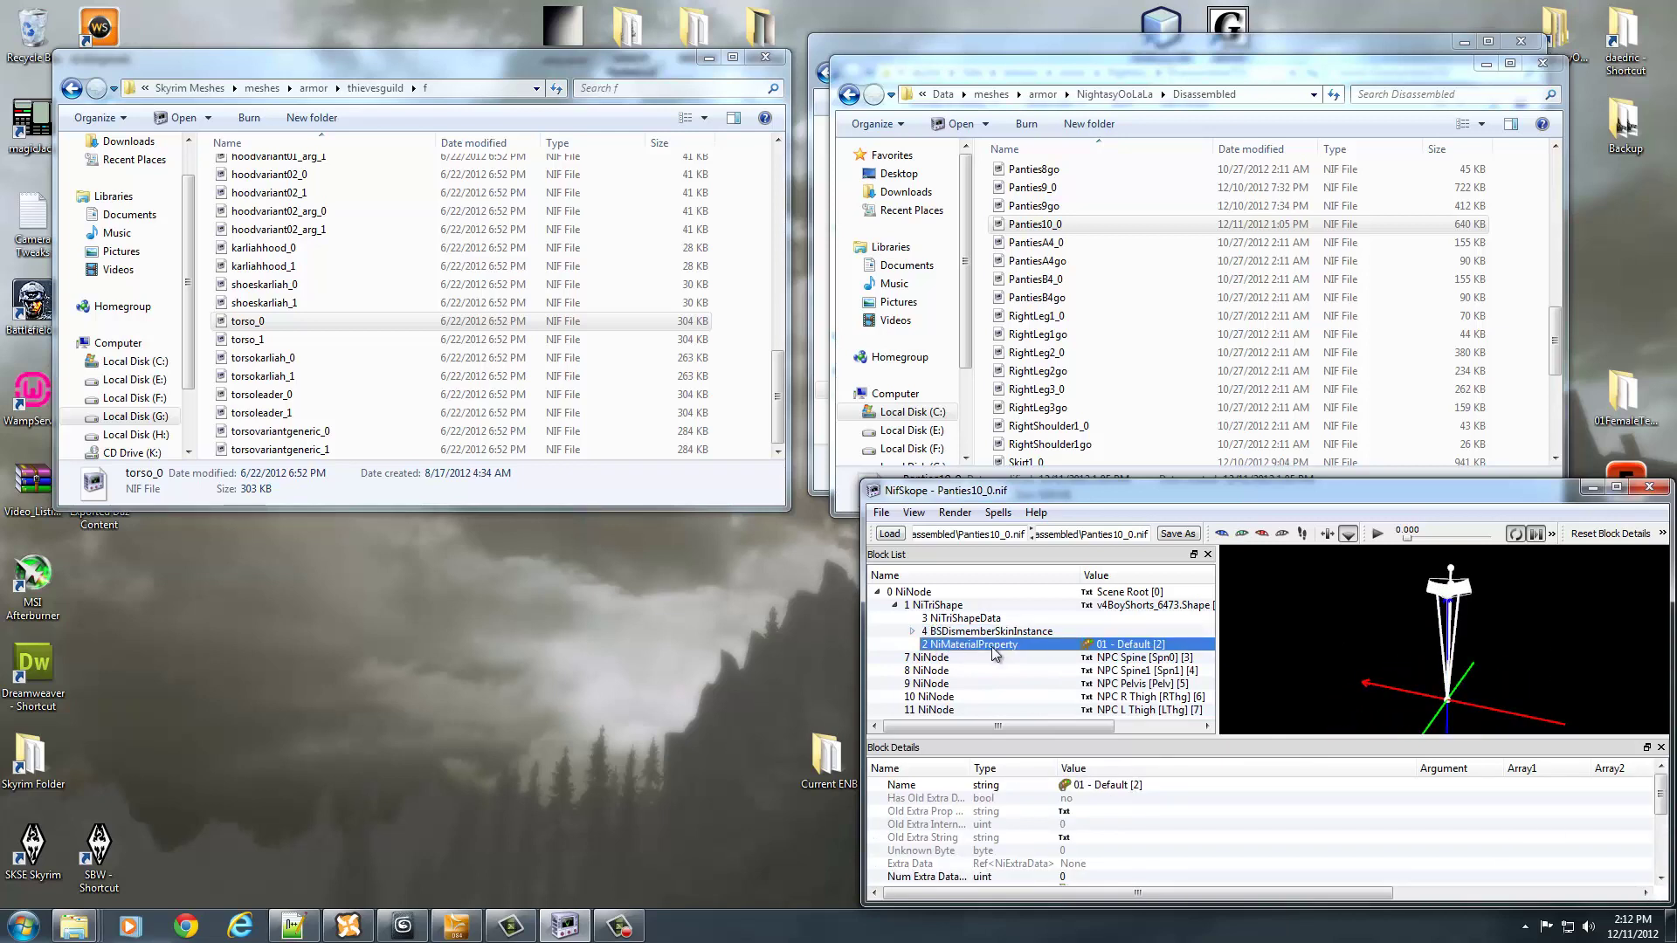
key(ctrl+Delete)
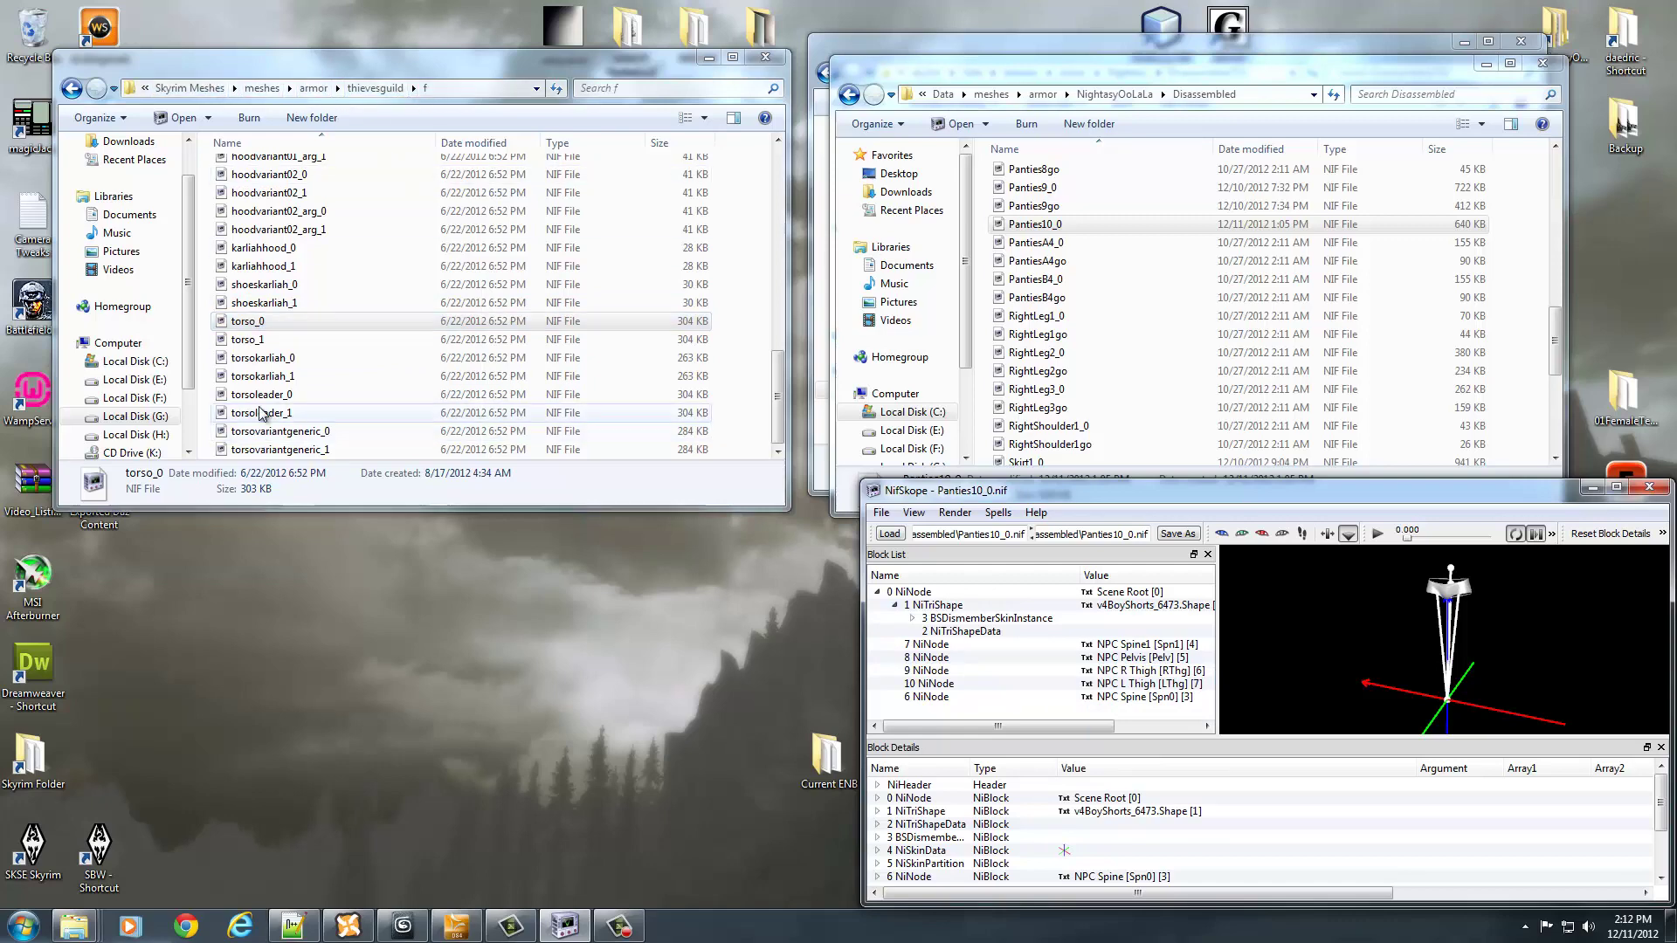
Open torso_0.nif alongside the shorts and pick its BSLightingShaderProperty to copy
double_click(251, 322)
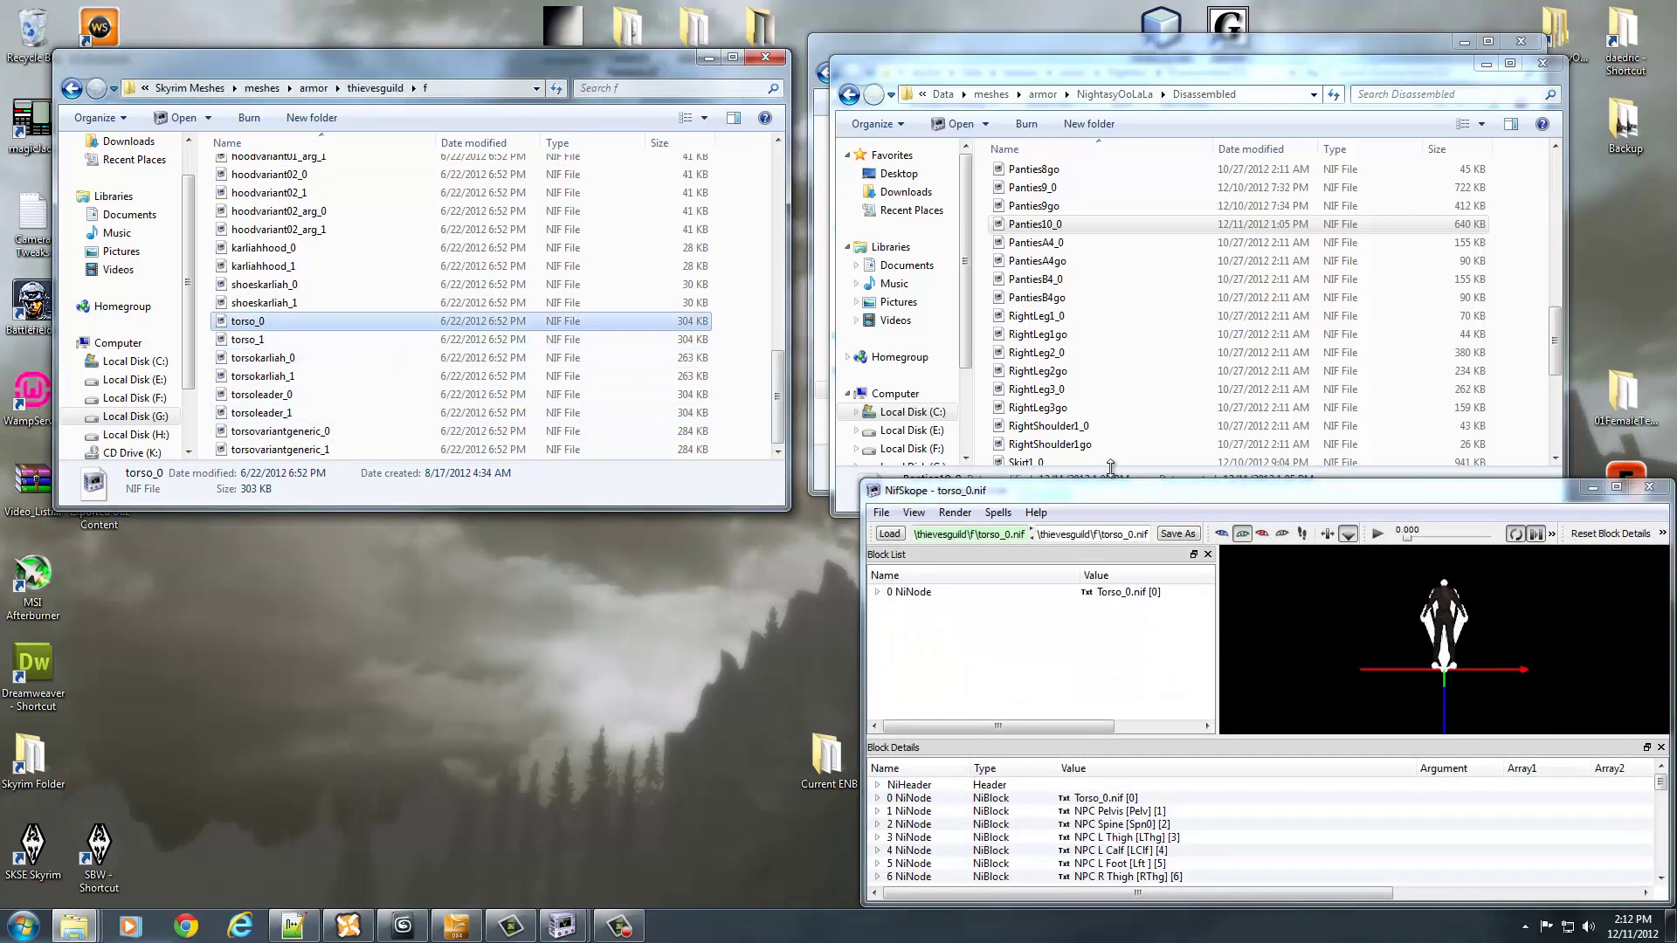
drag(1179, 499, 355, 494)
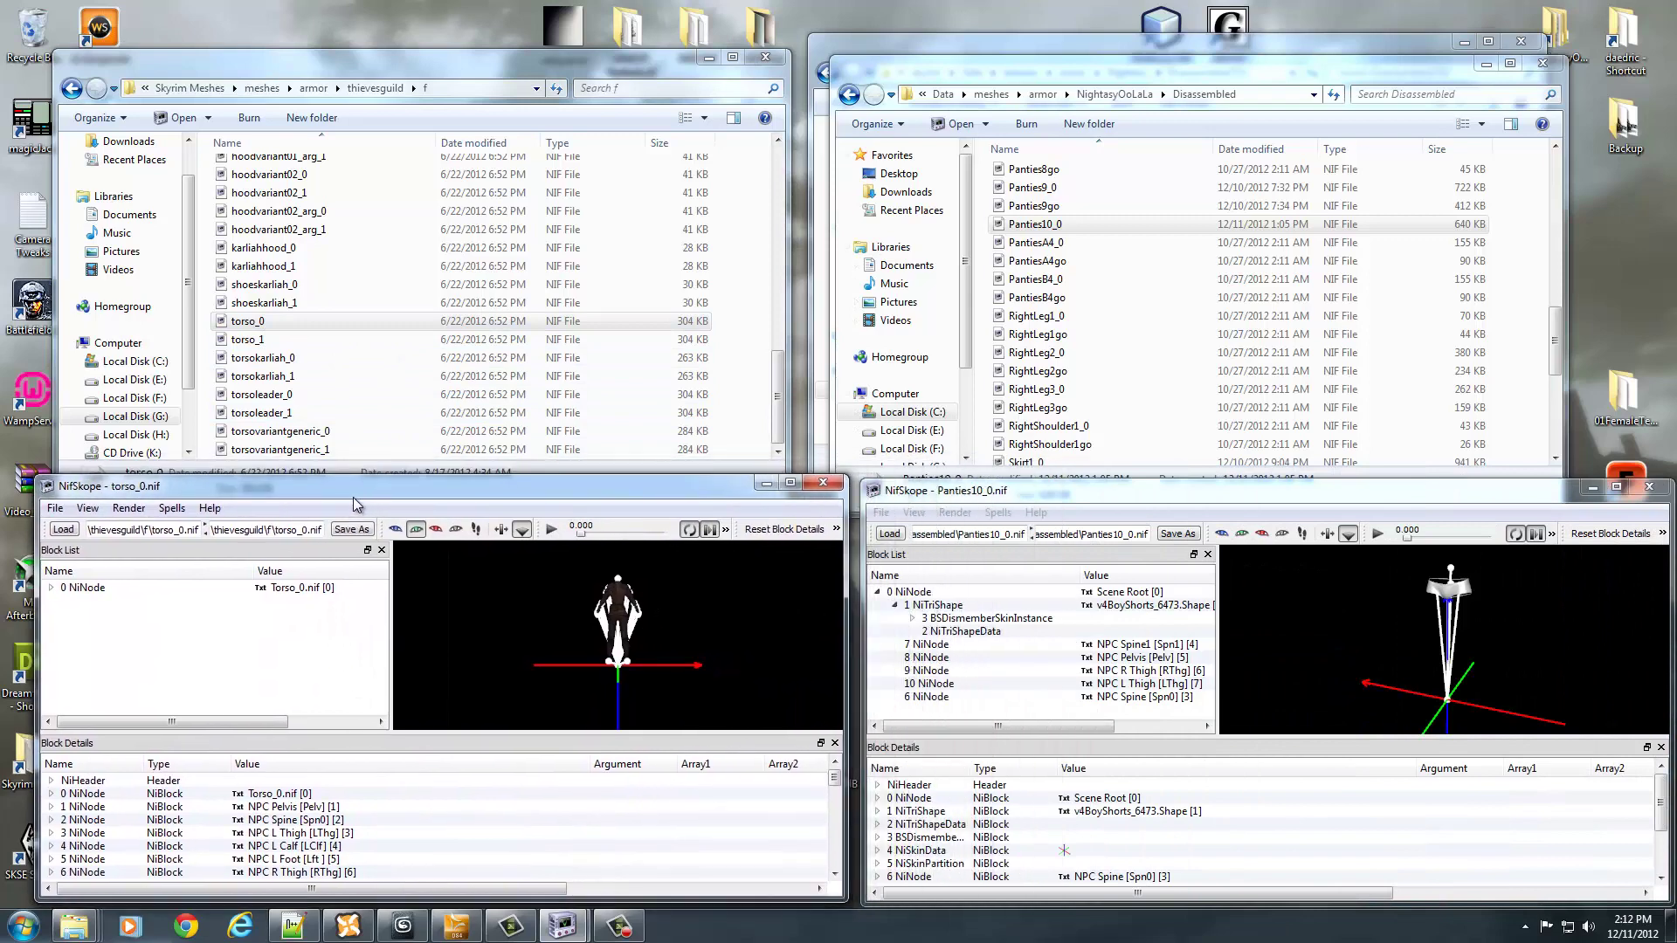
click(624, 602)
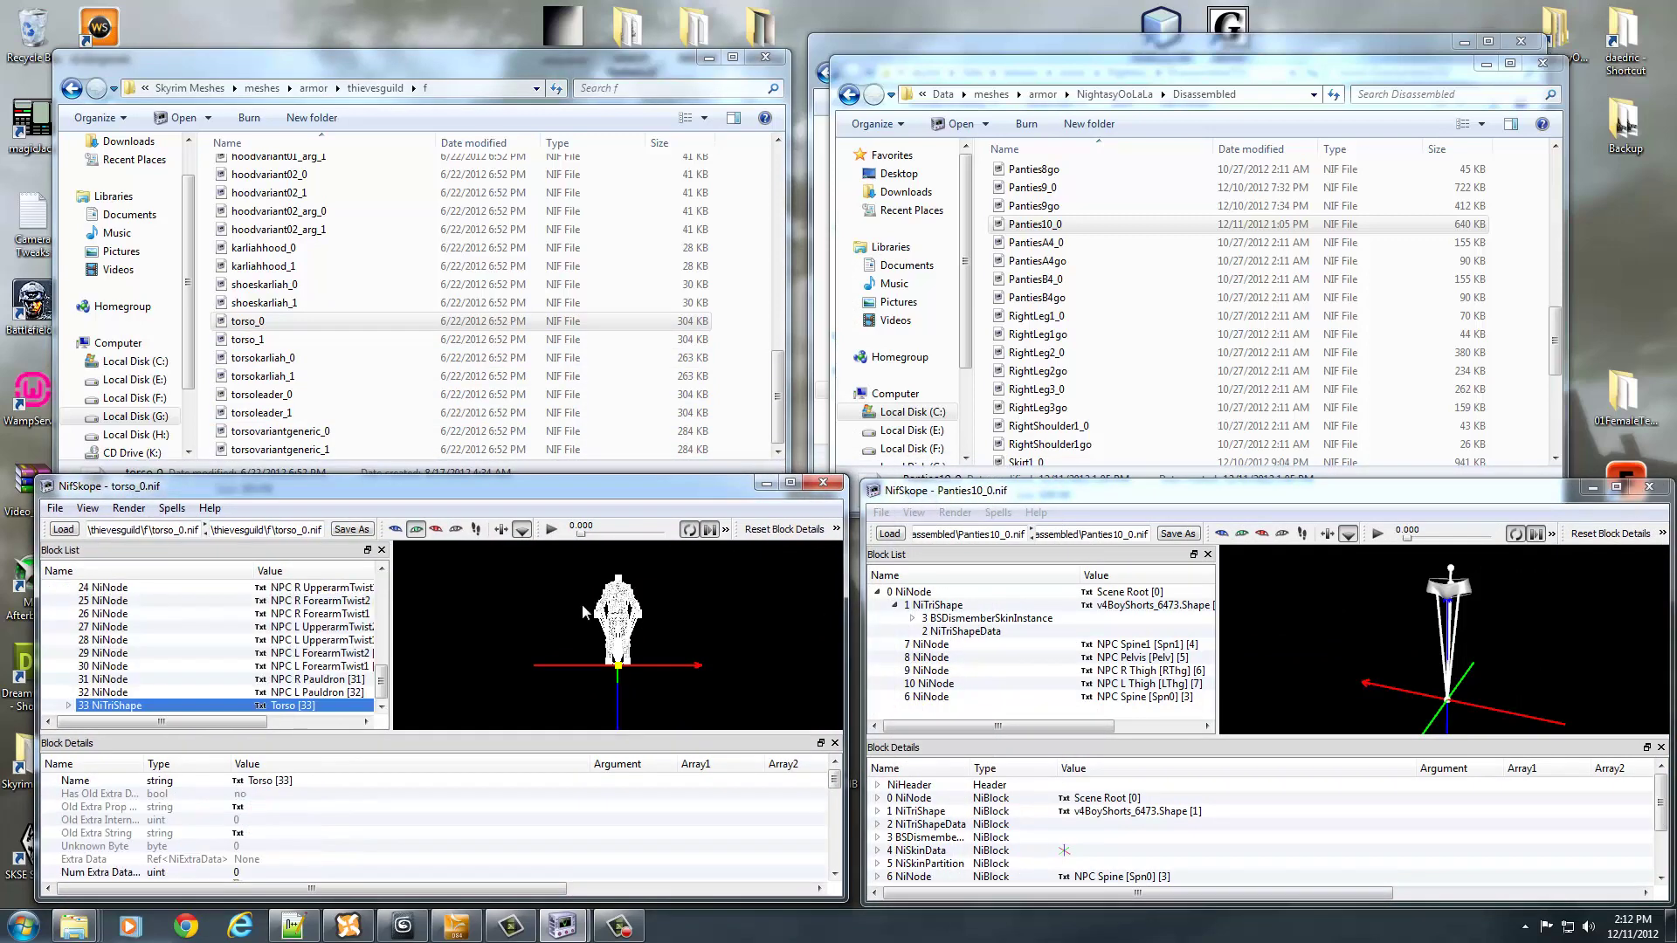
click(69, 705)
click(158, 706)
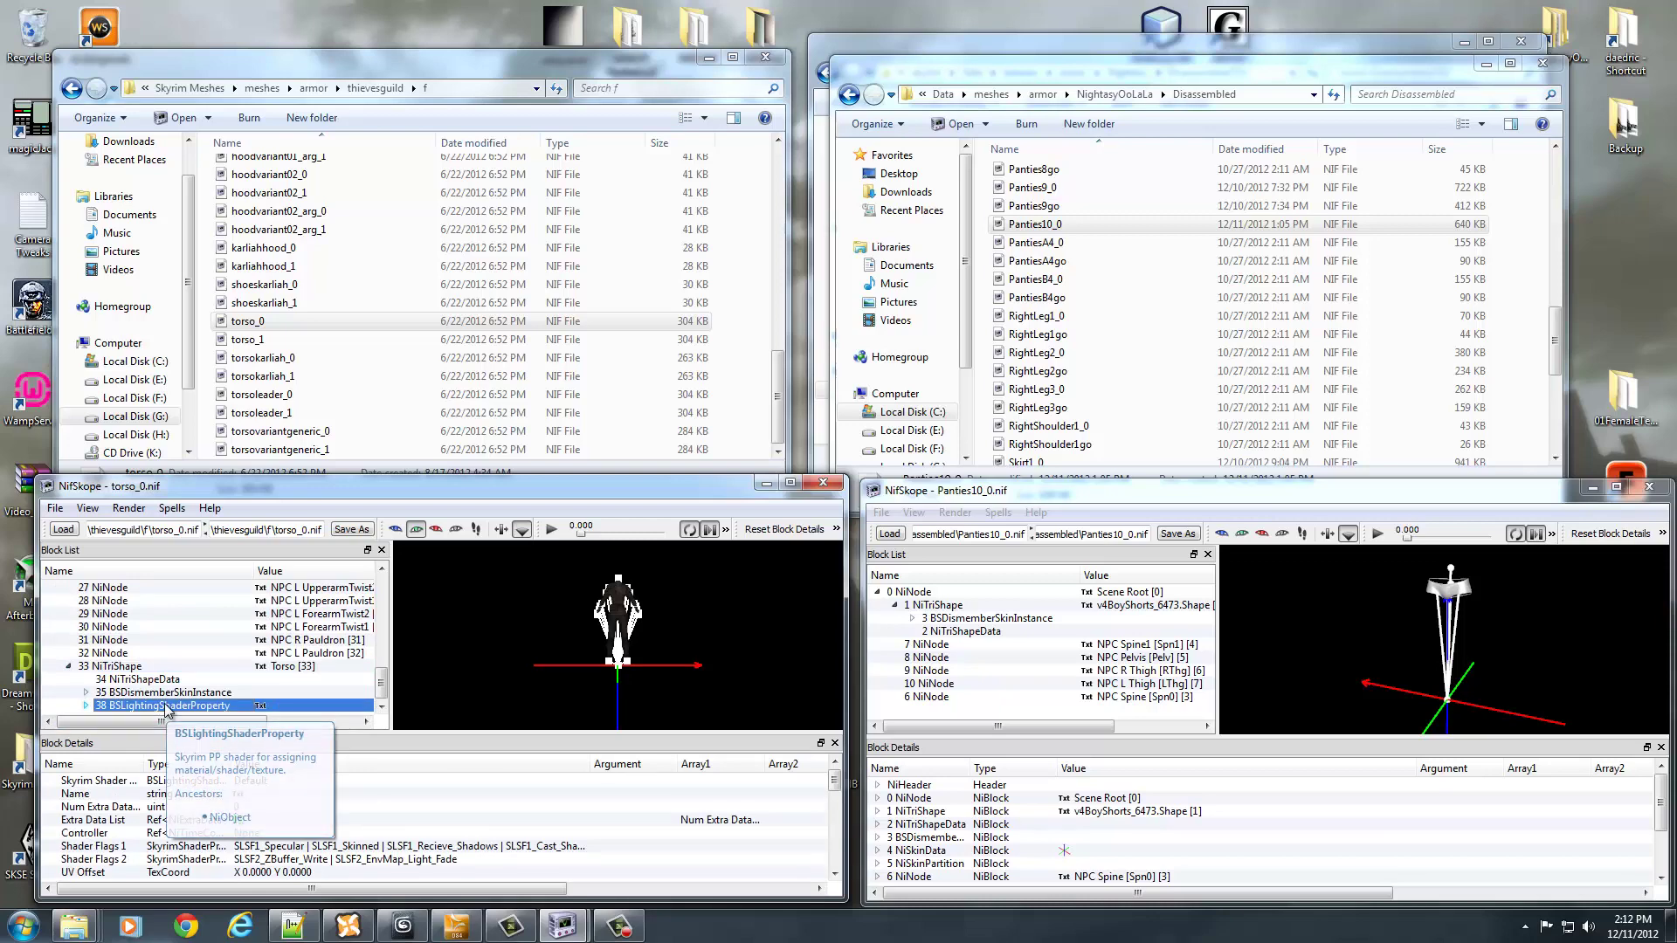
Paste the lighting shader into Panties10_0 and link the NiTriShape's Properties to block 11
click(942, 609)
key(ctrl+v)
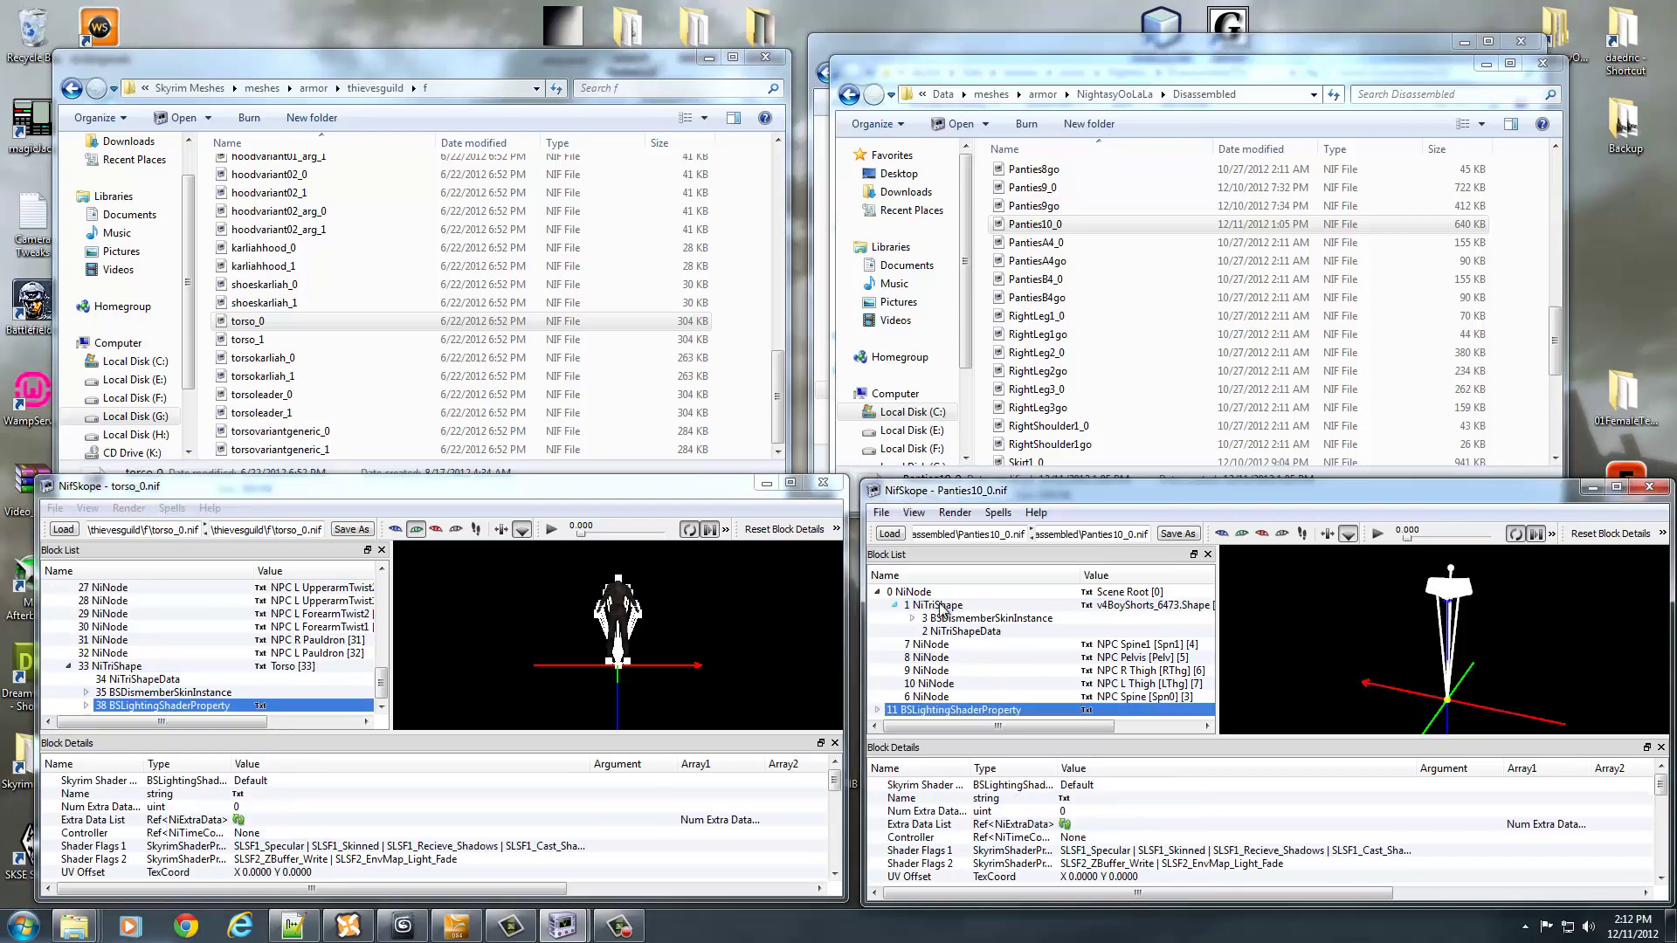
click(941, 608)
scroll(947, 799, down, 7)
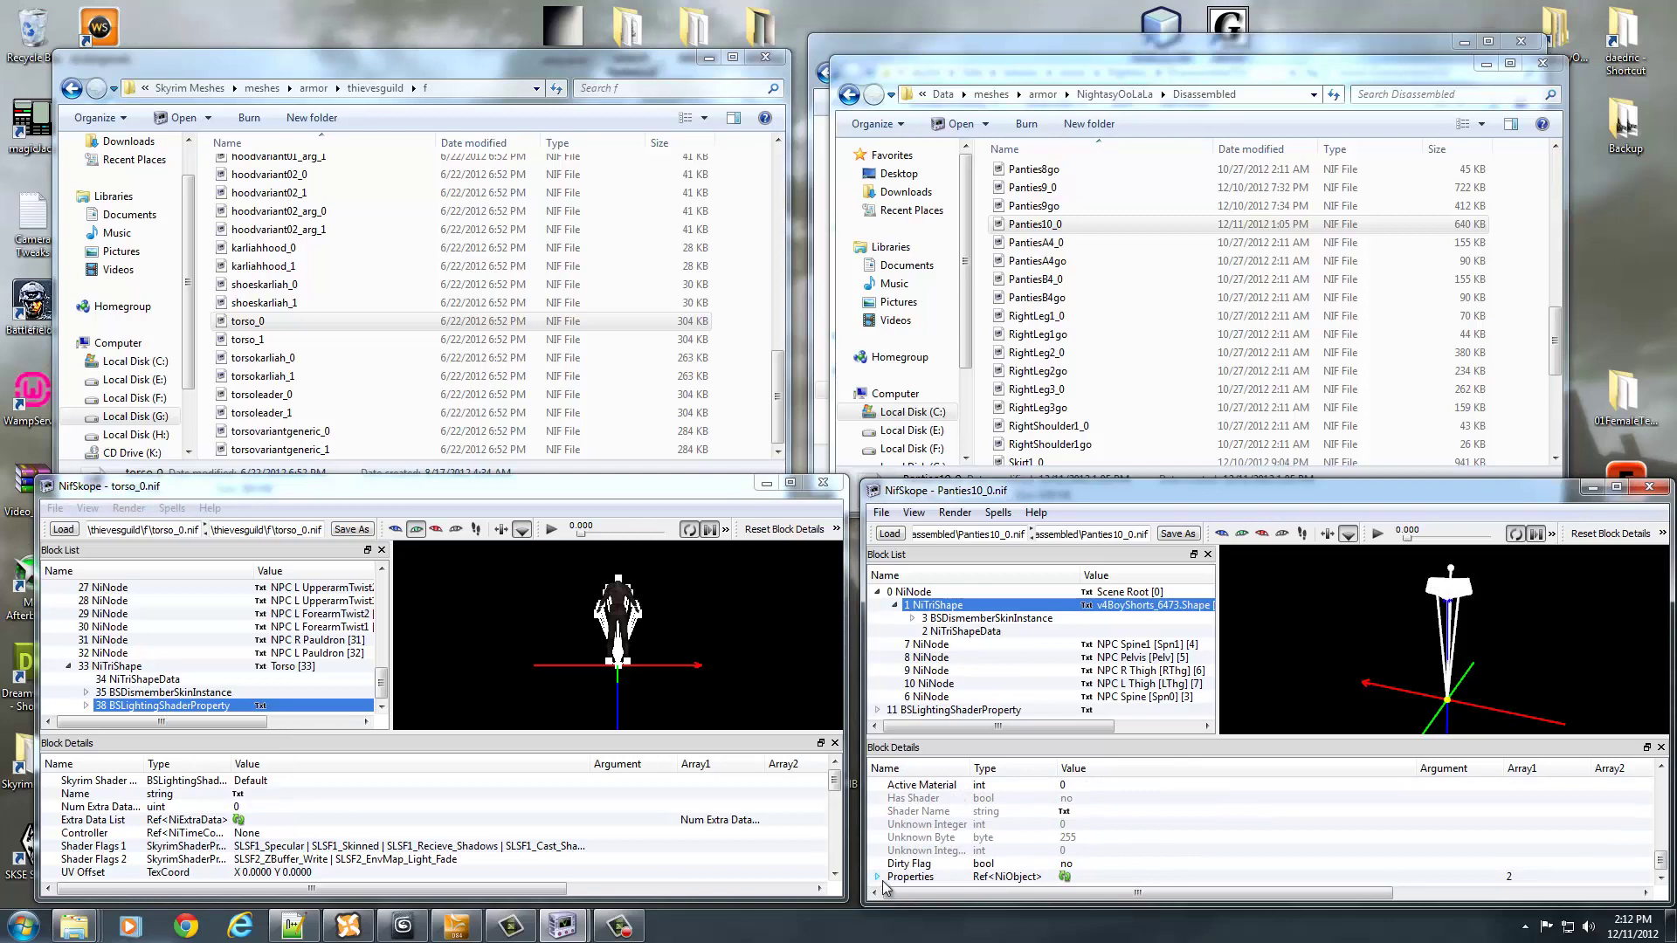
double_click(1108, 865)
text(11)
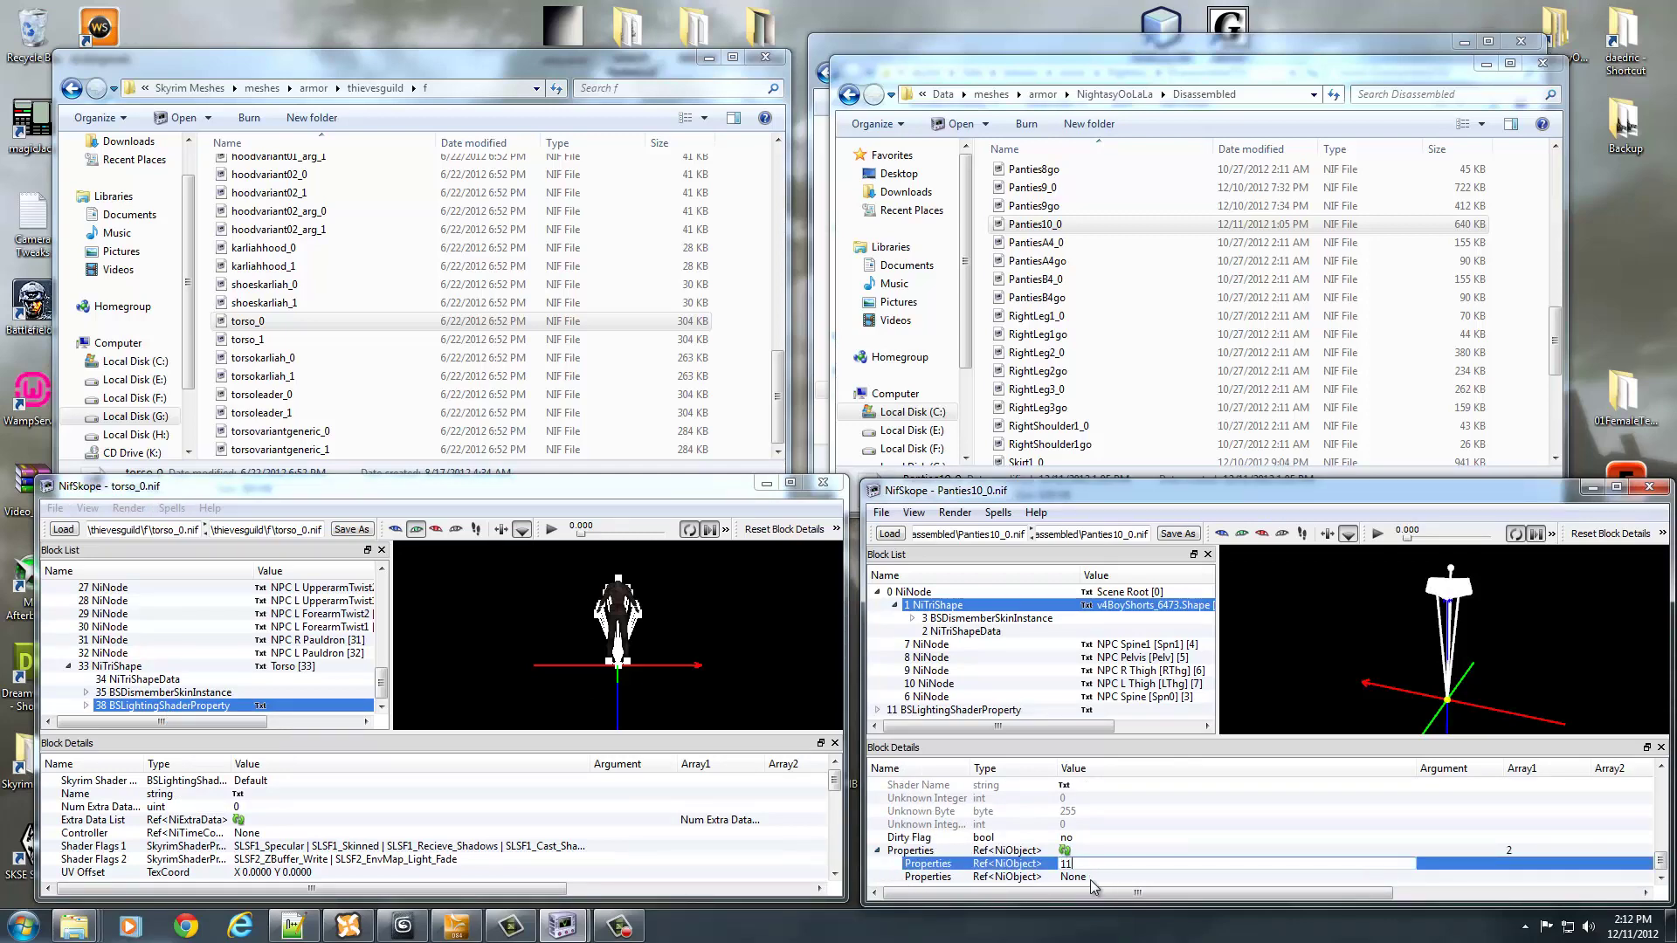
click(1090, 876)
Turn on SLSF2_Double_Sided in the pasted shader's Shader Flags 2, leaving Shader Flags 1 unchanged
click(960, 645)
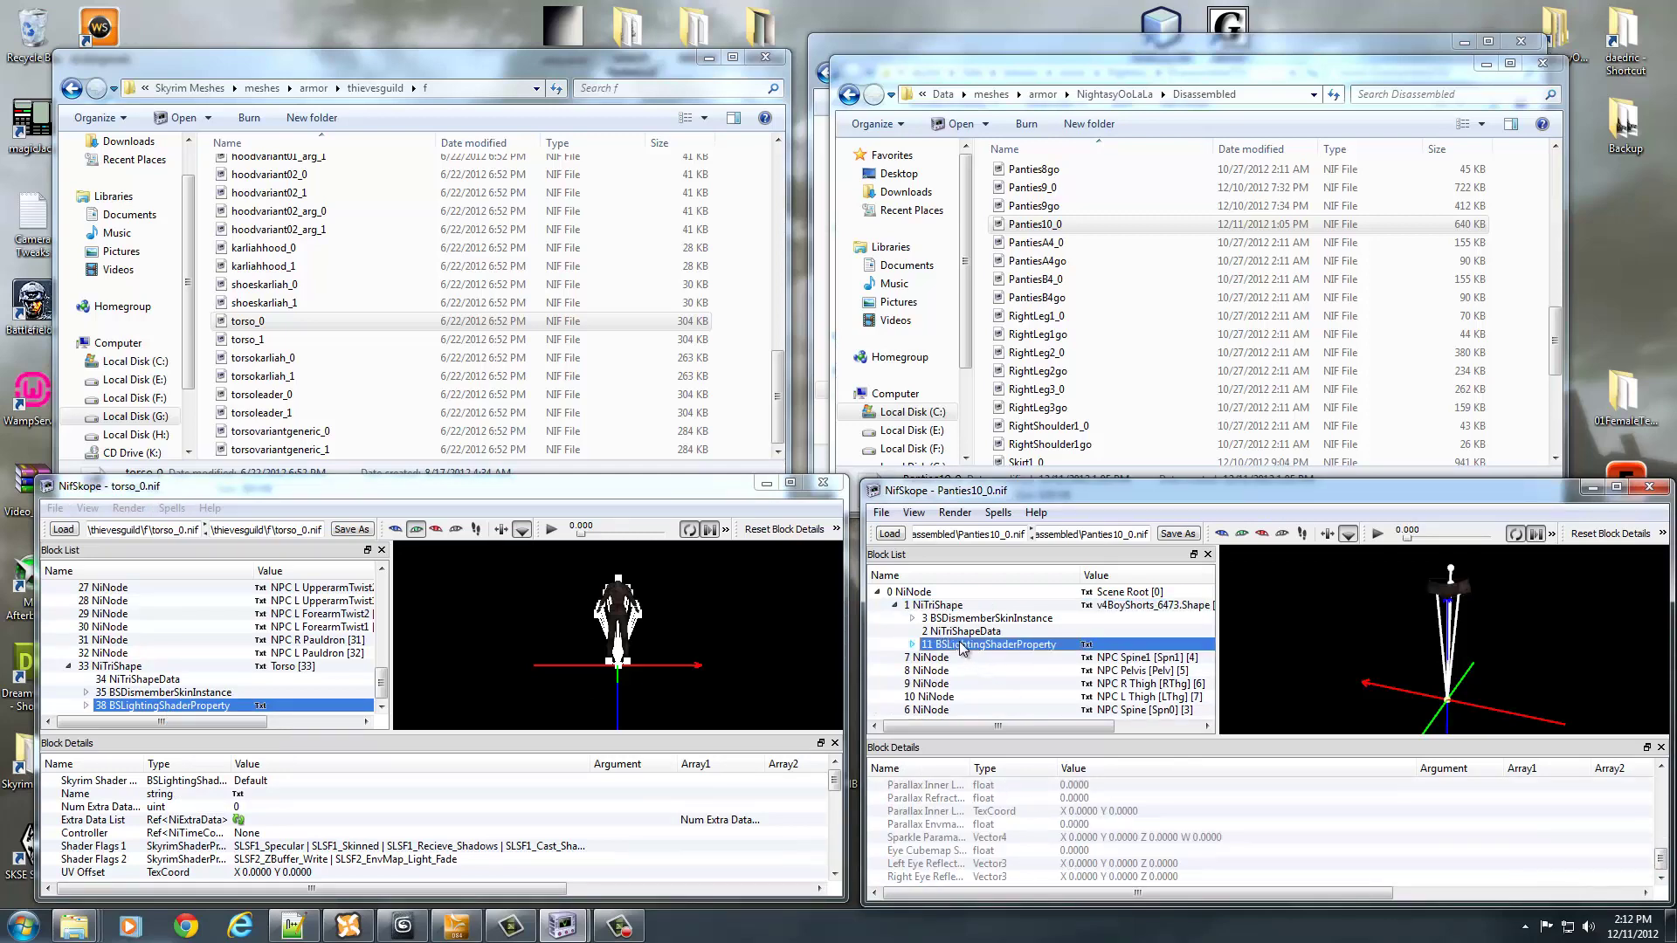
scroll(1037, 835, up, 10)
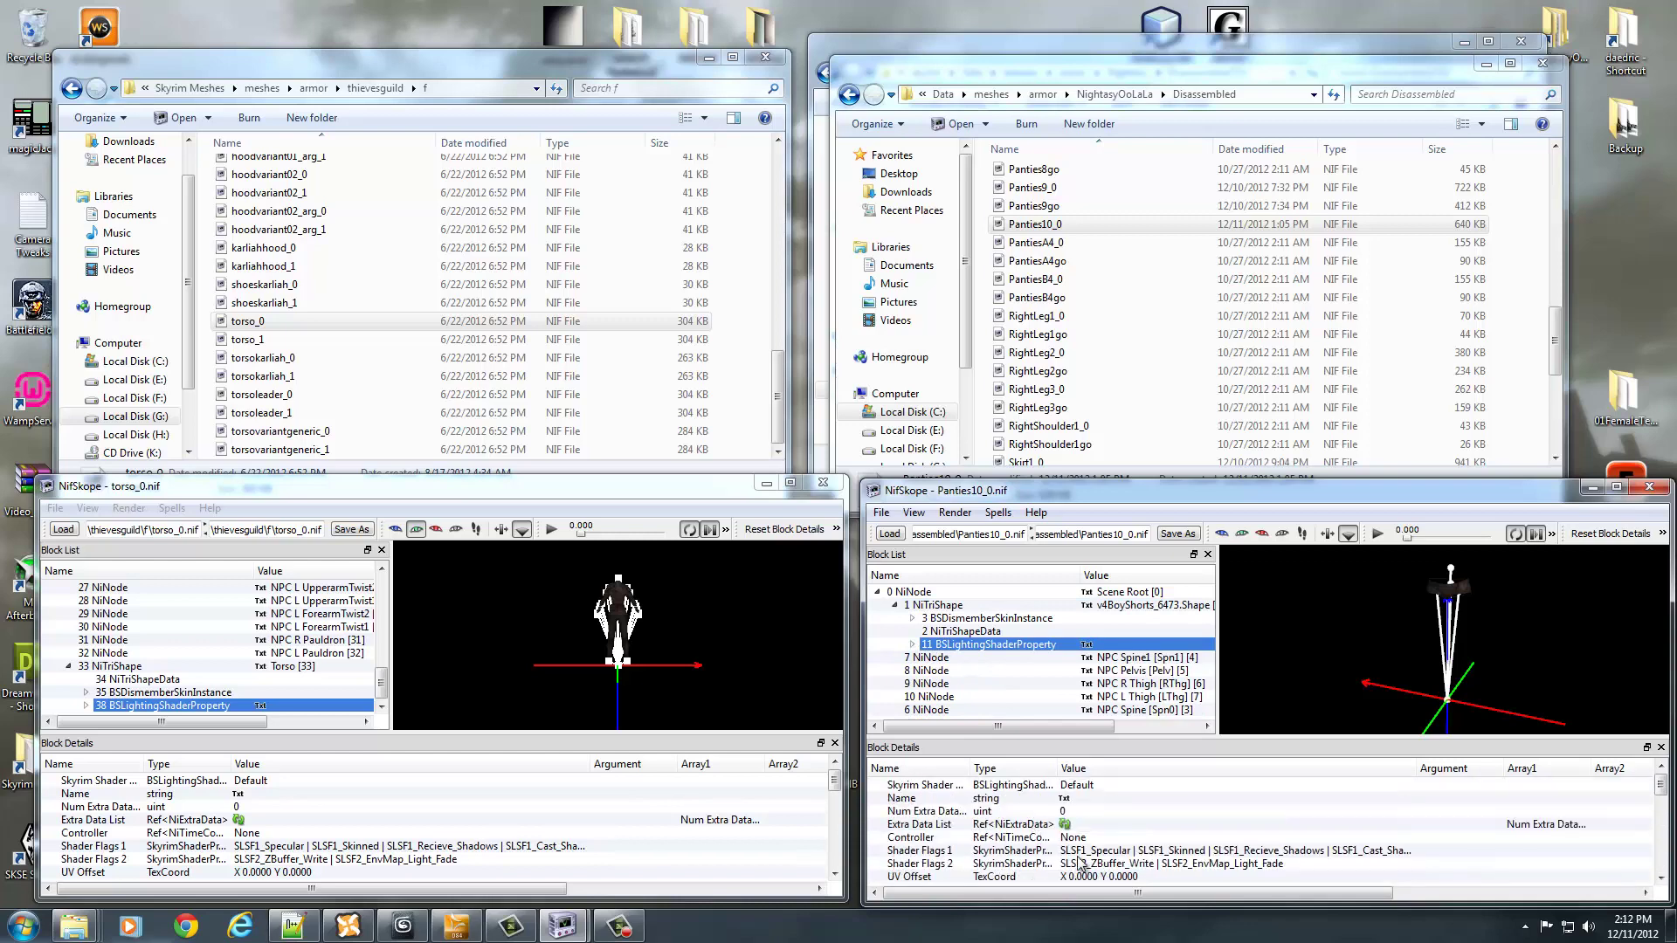
double_click(1203, 865)
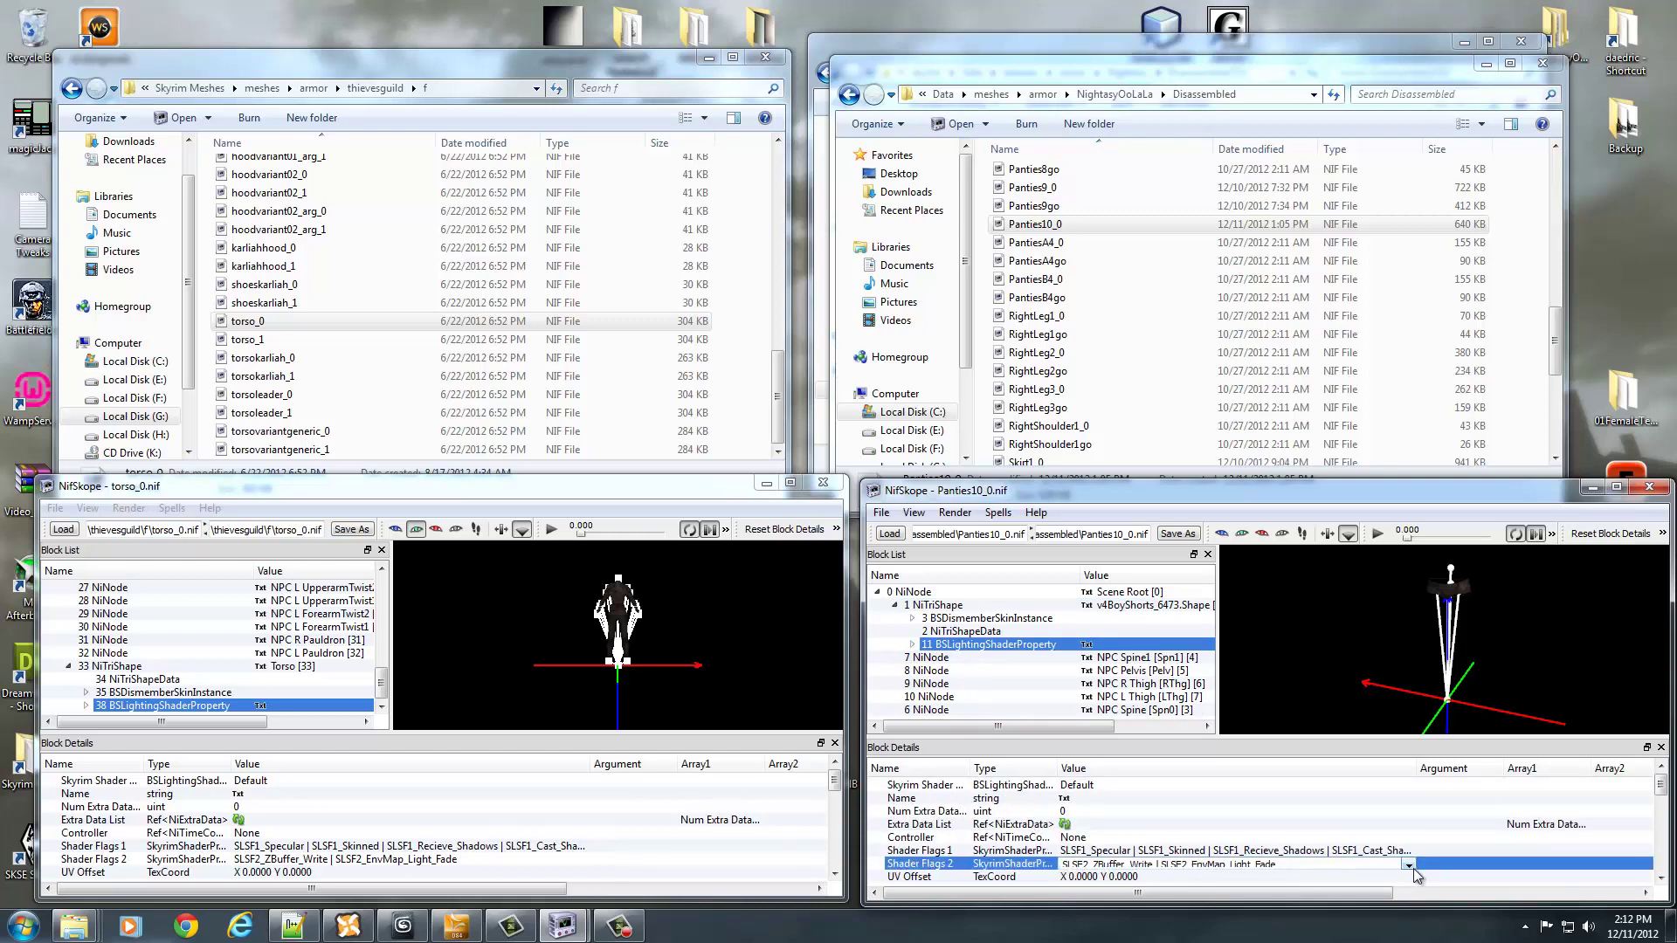
click(1408, 864)
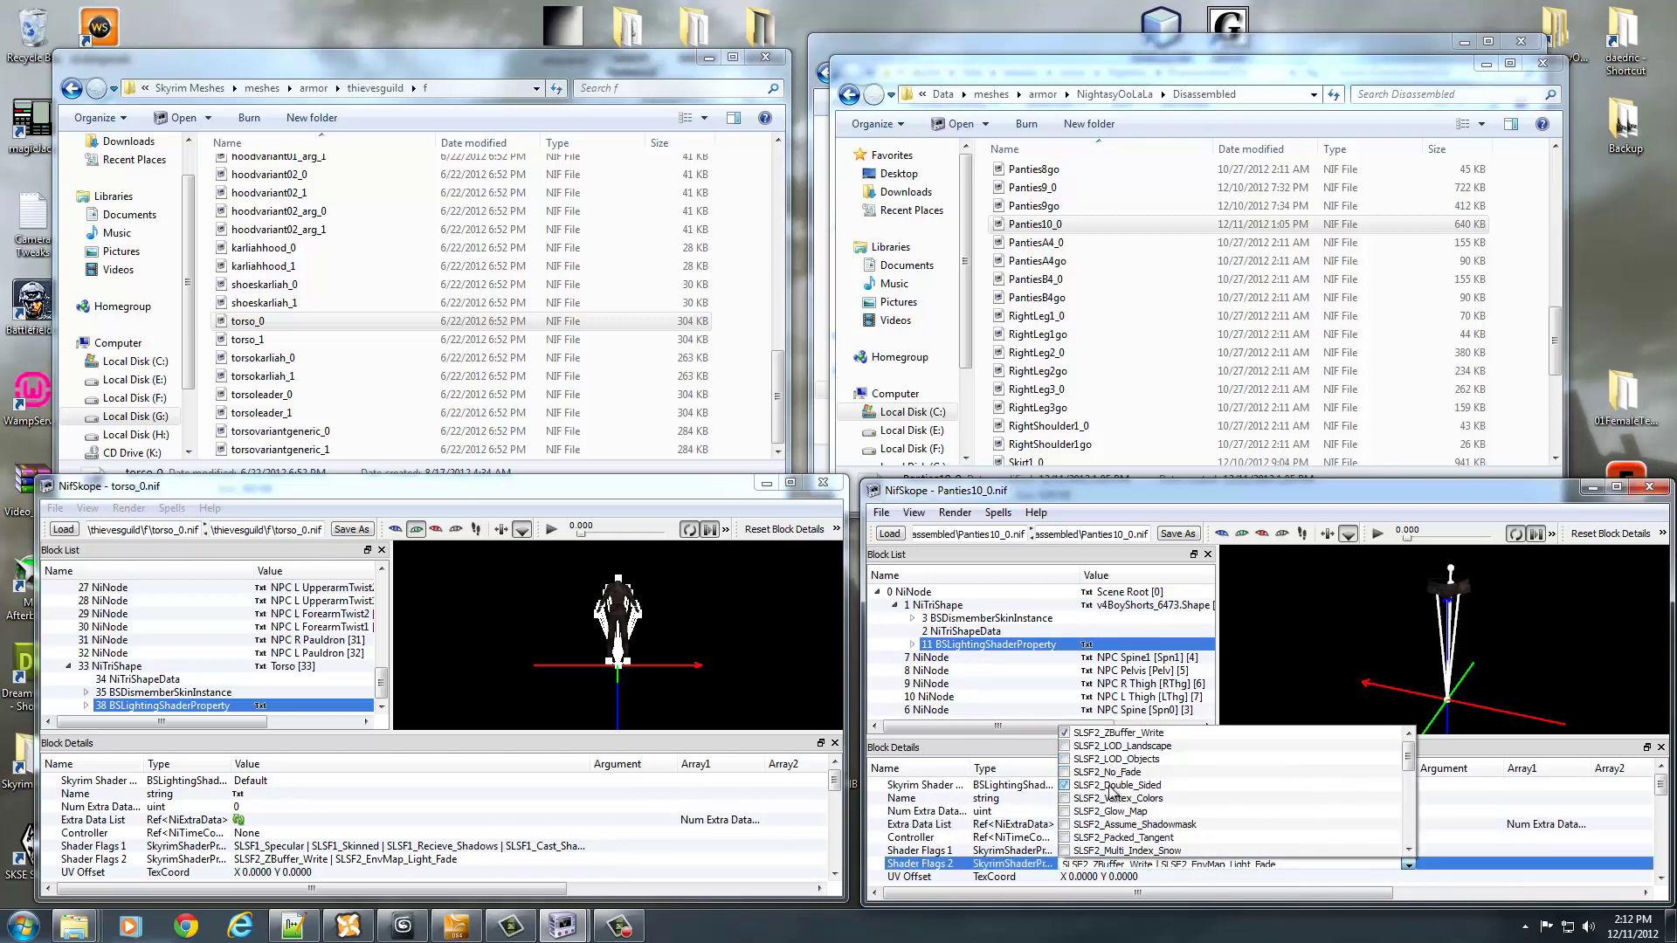
click(1114, 881)
click(1142, 851)
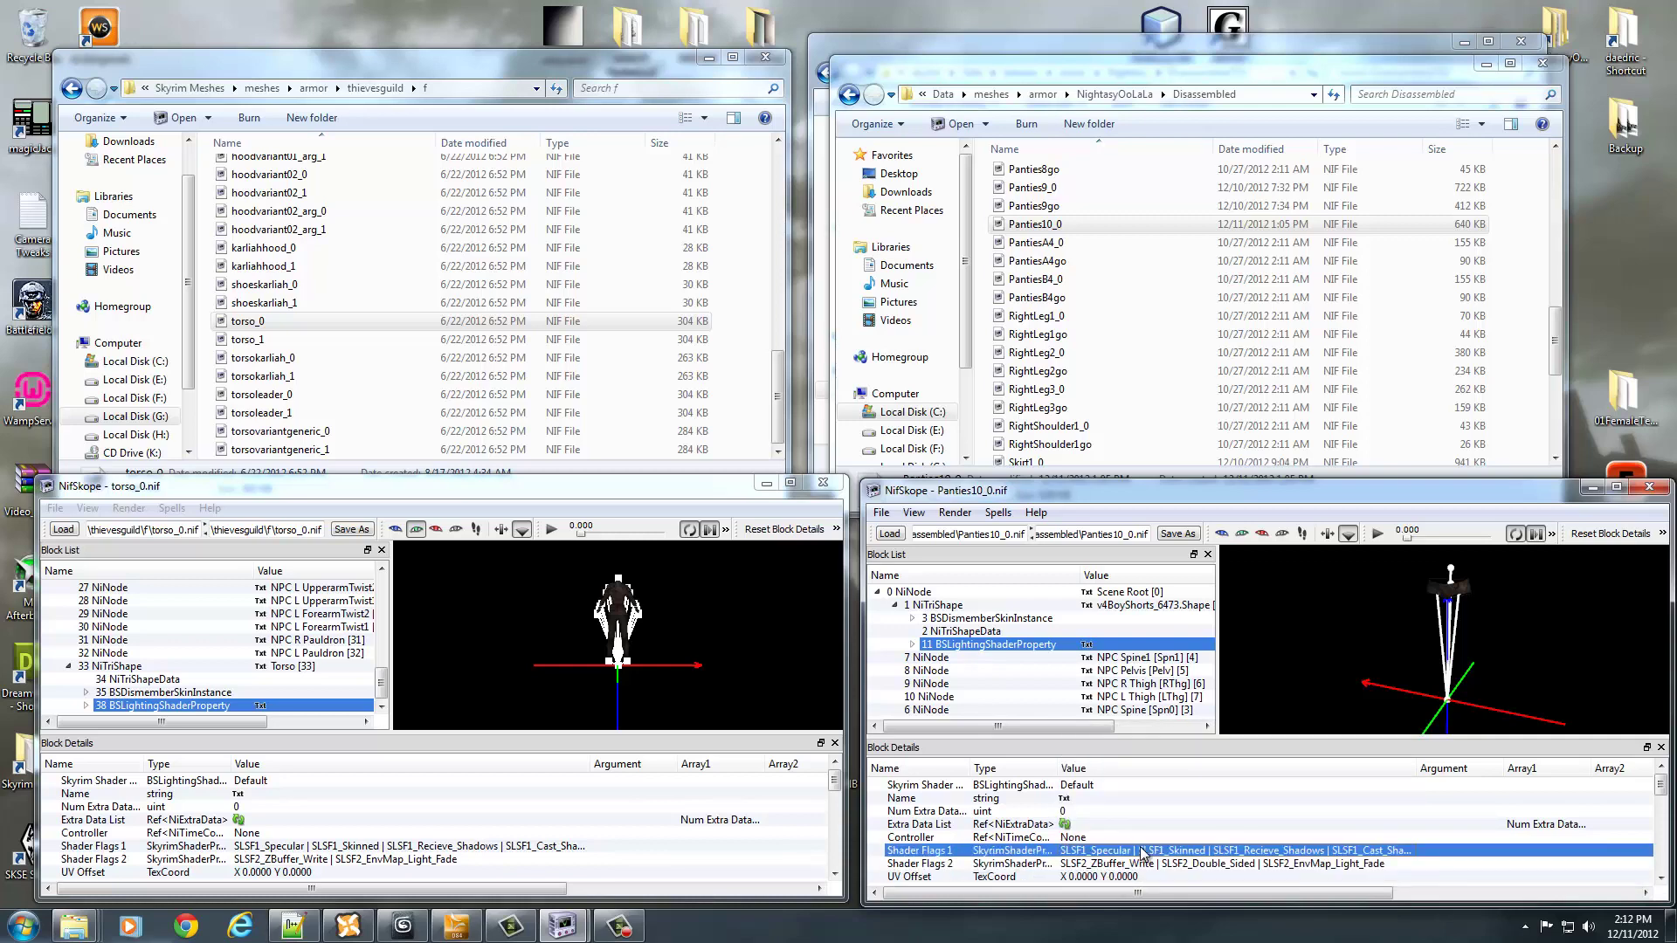
click(1142, 851)
click(1408, 851)
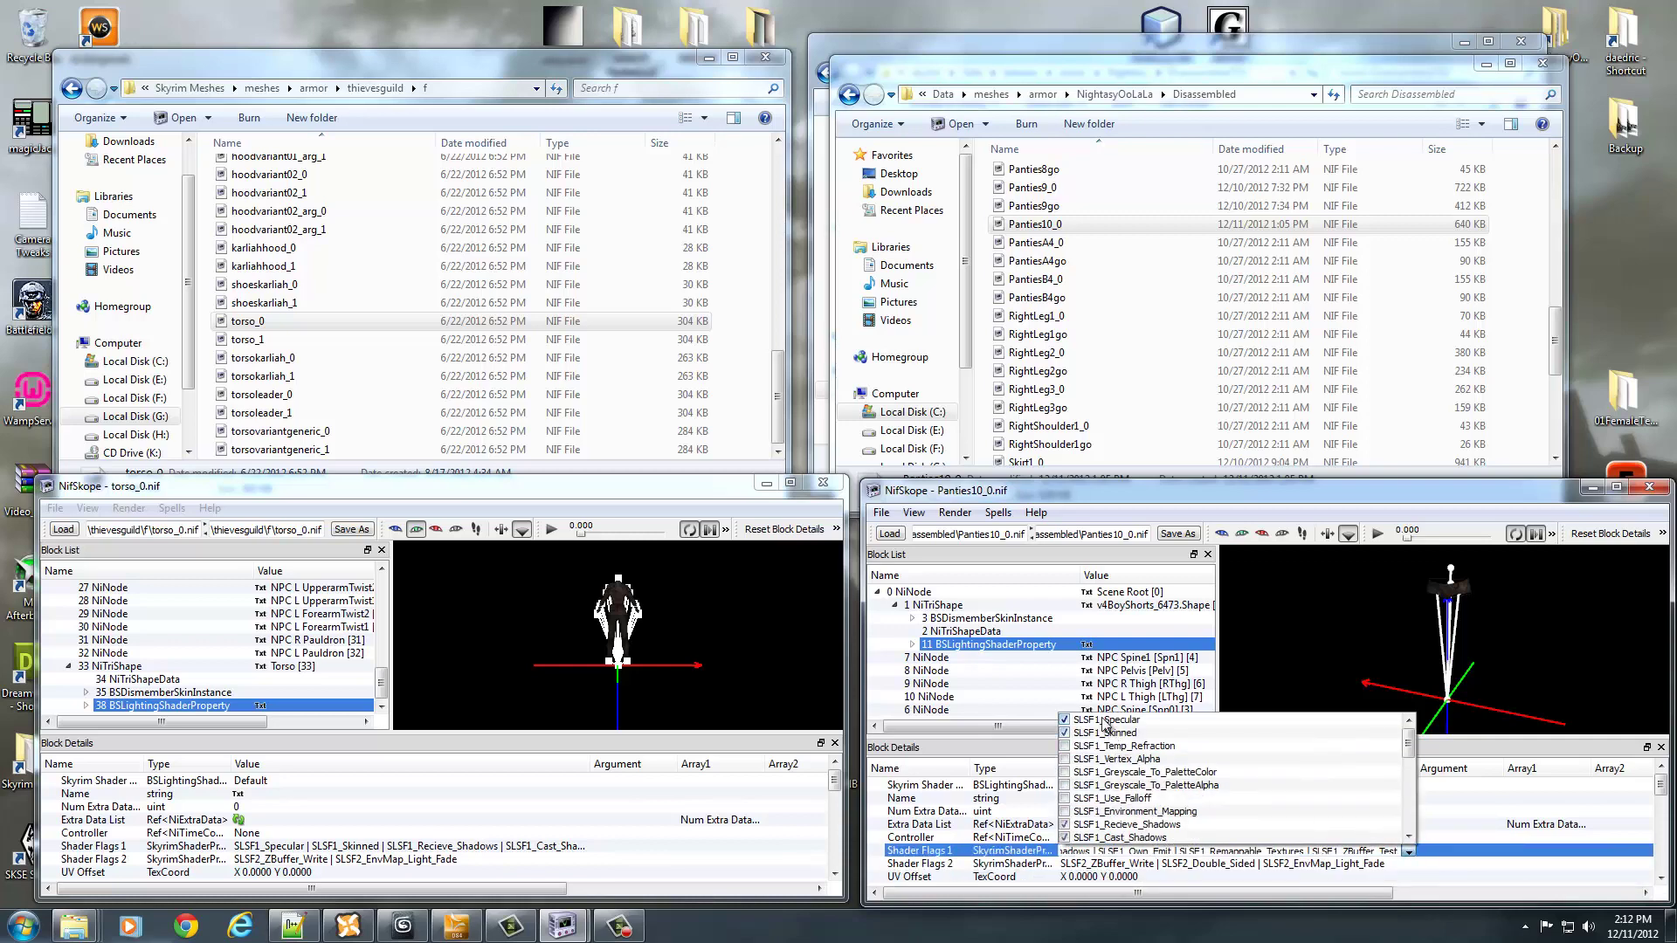
scroll(1111, 817, down, 1)
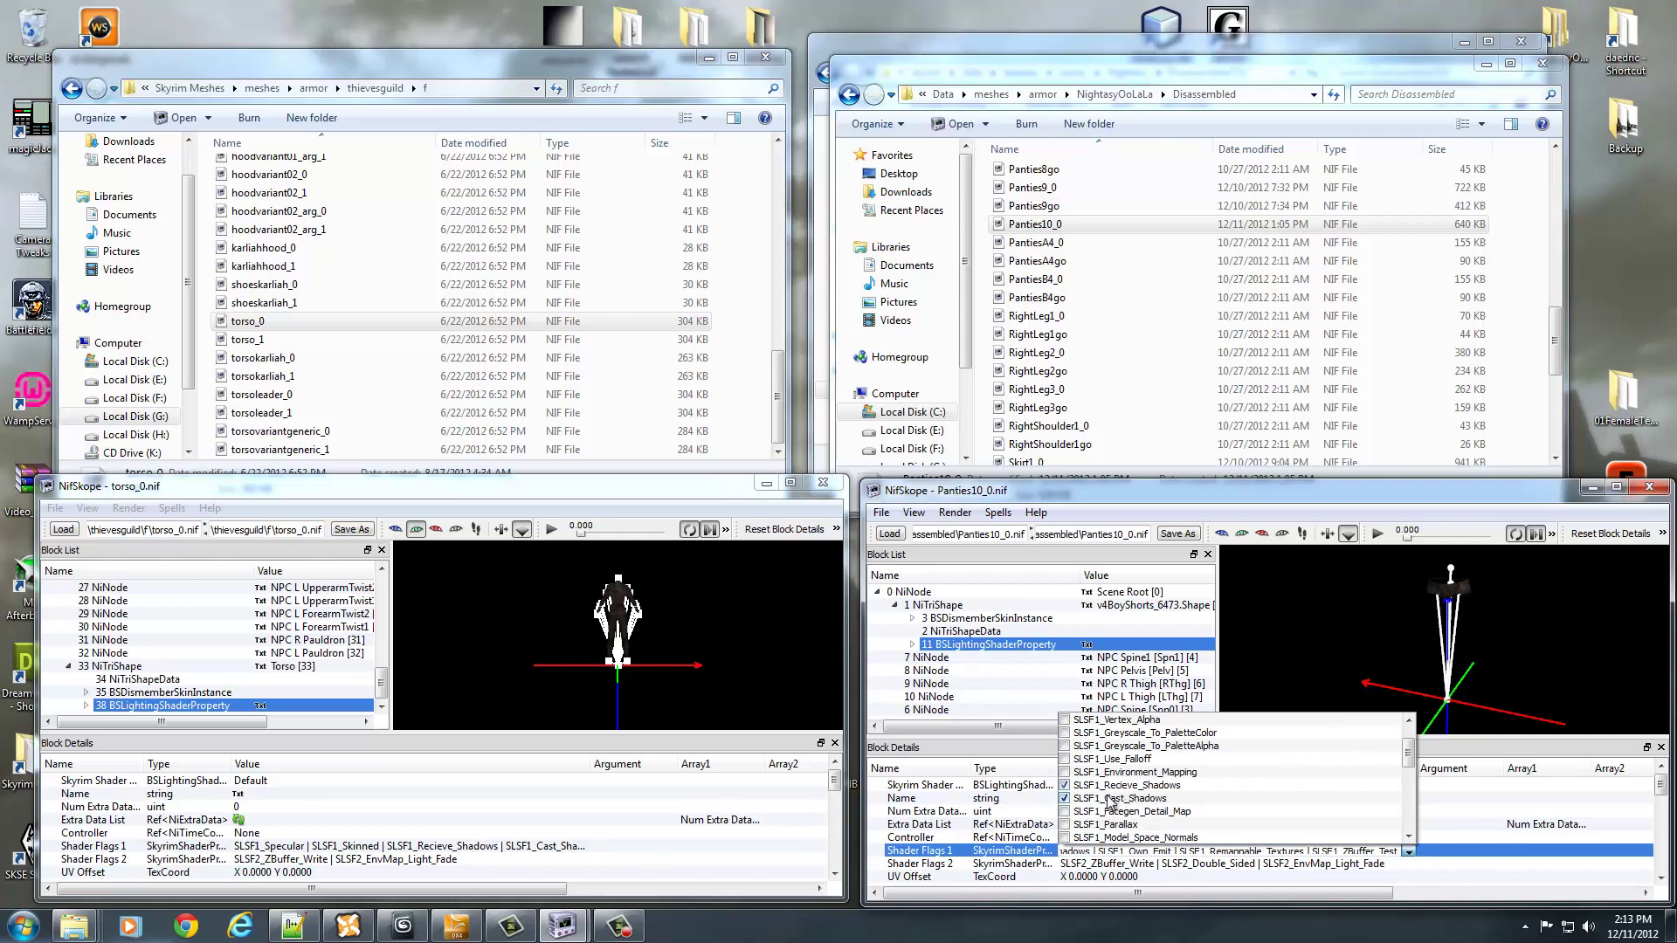
scroll(1113, 807, down, 5)
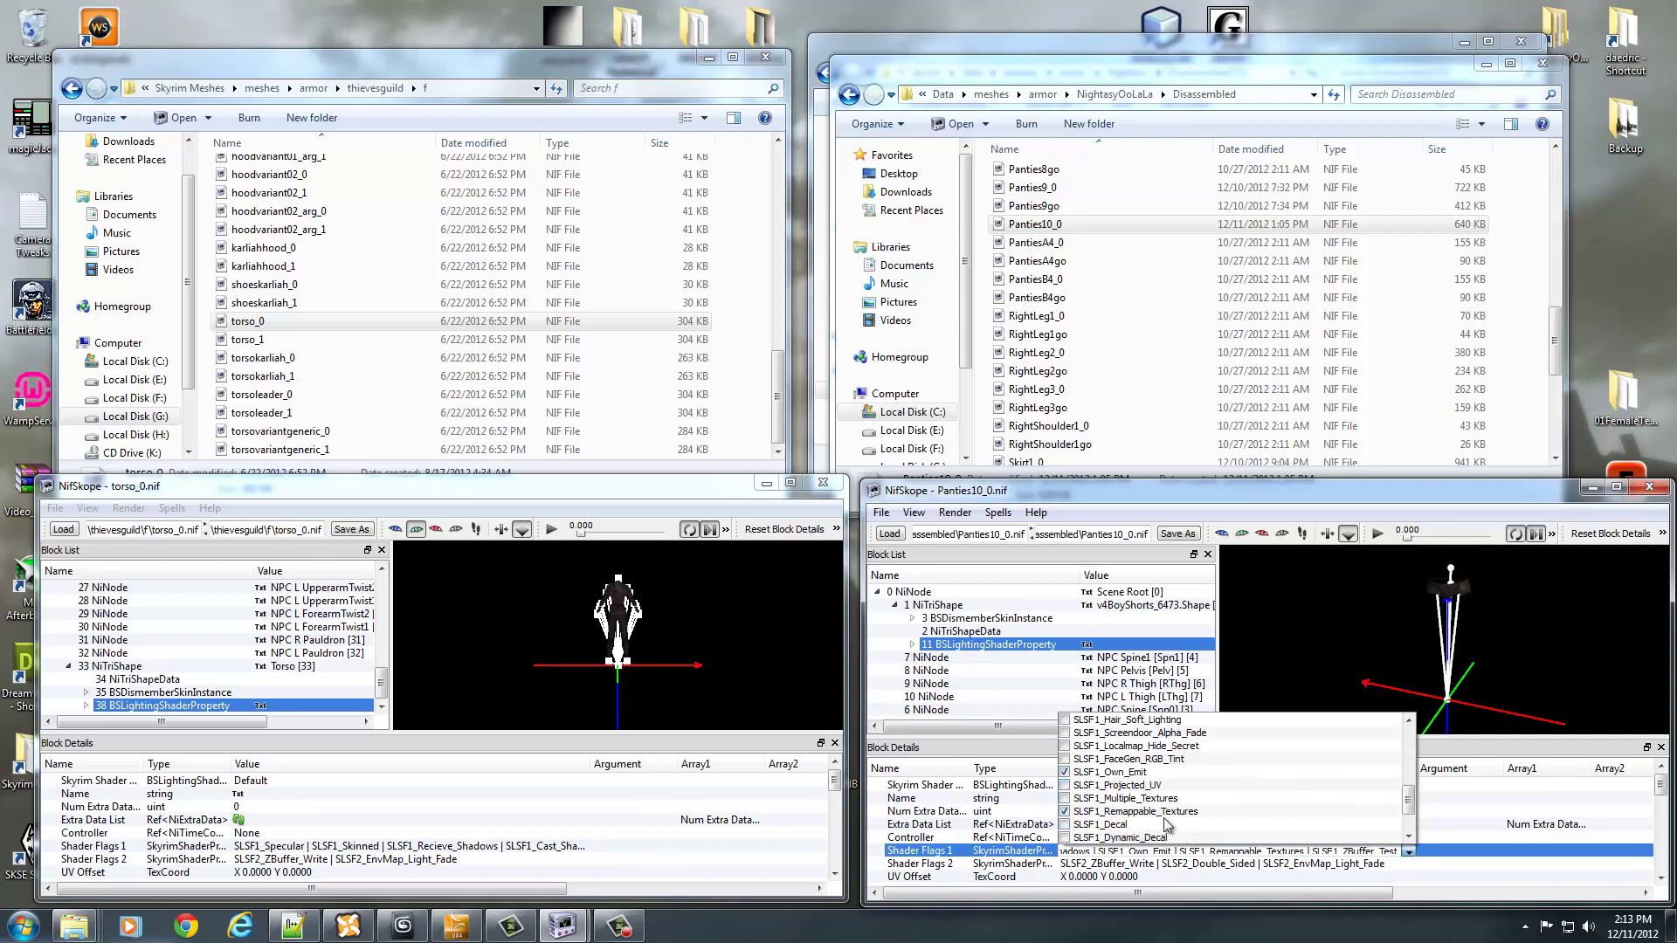
click(1181, 865)
click(1178, 872)
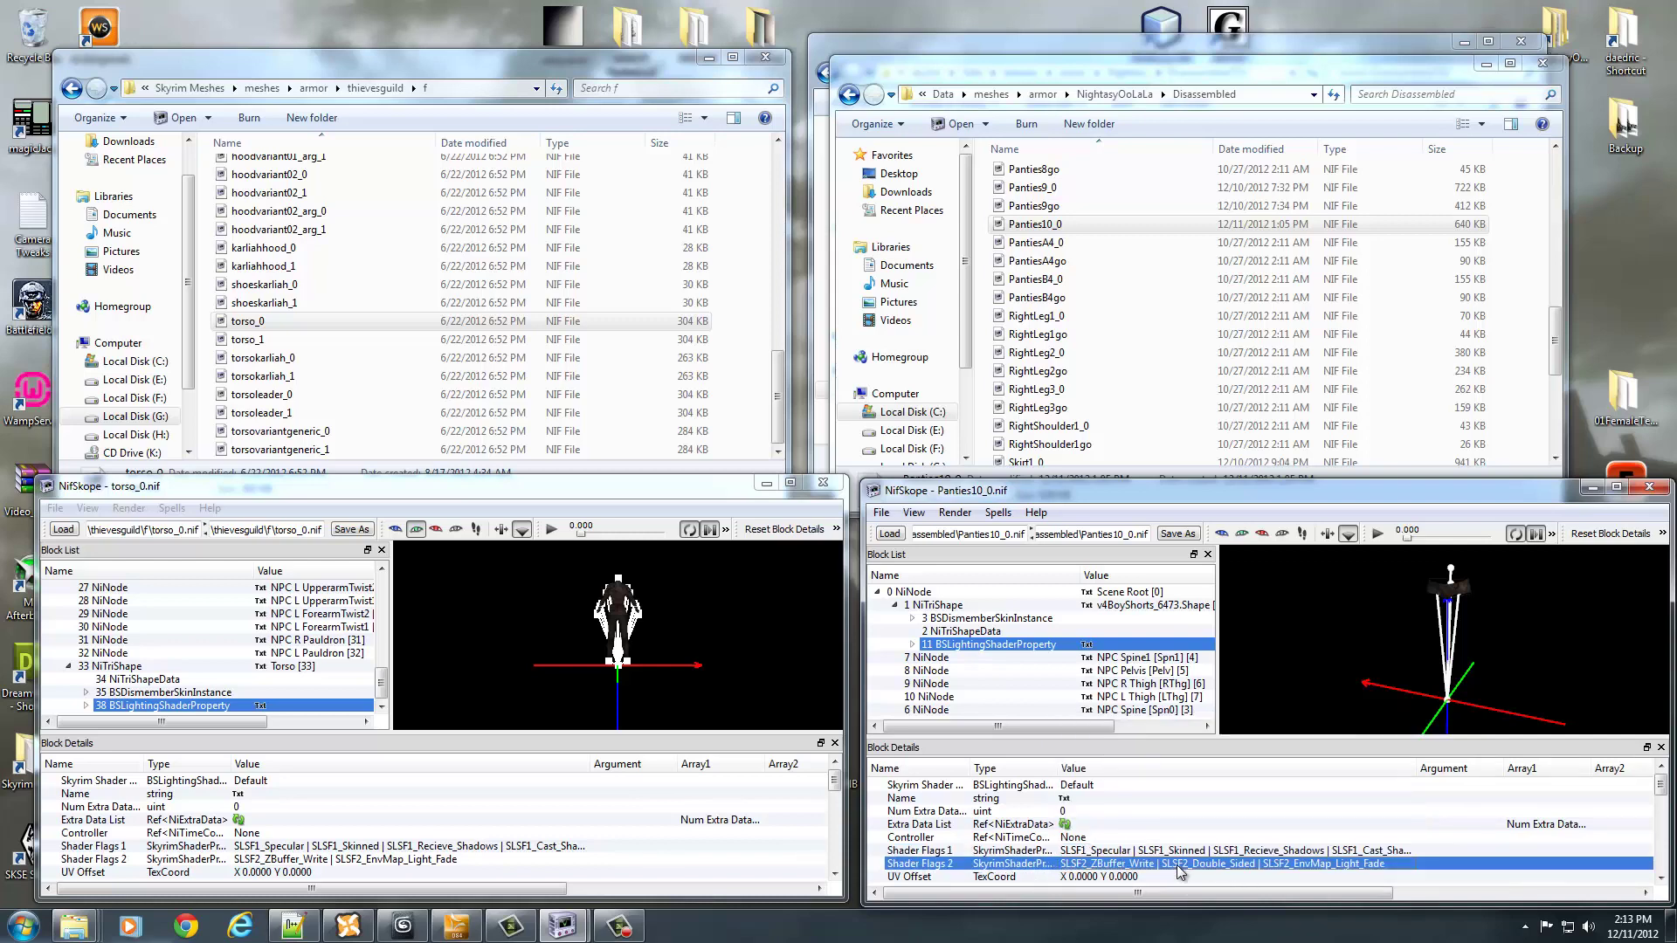
Expand the shader's BSShaderTextureSet to show its list of texture paths
click(913, 645)
click(982, 660)
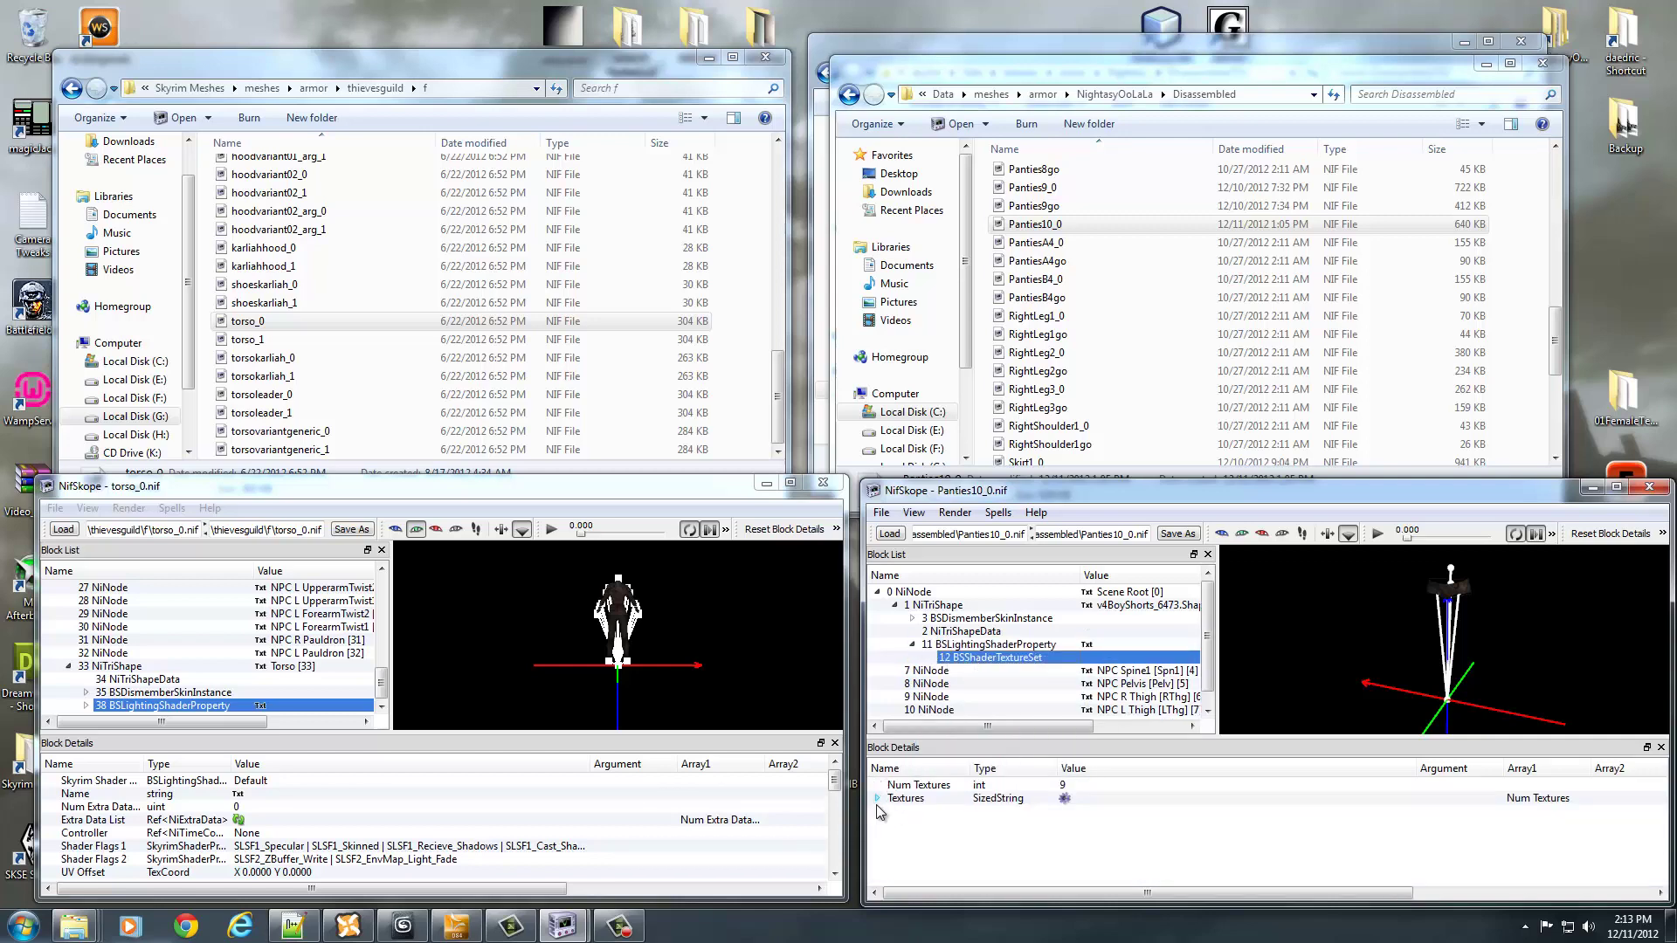
click(878, 798)
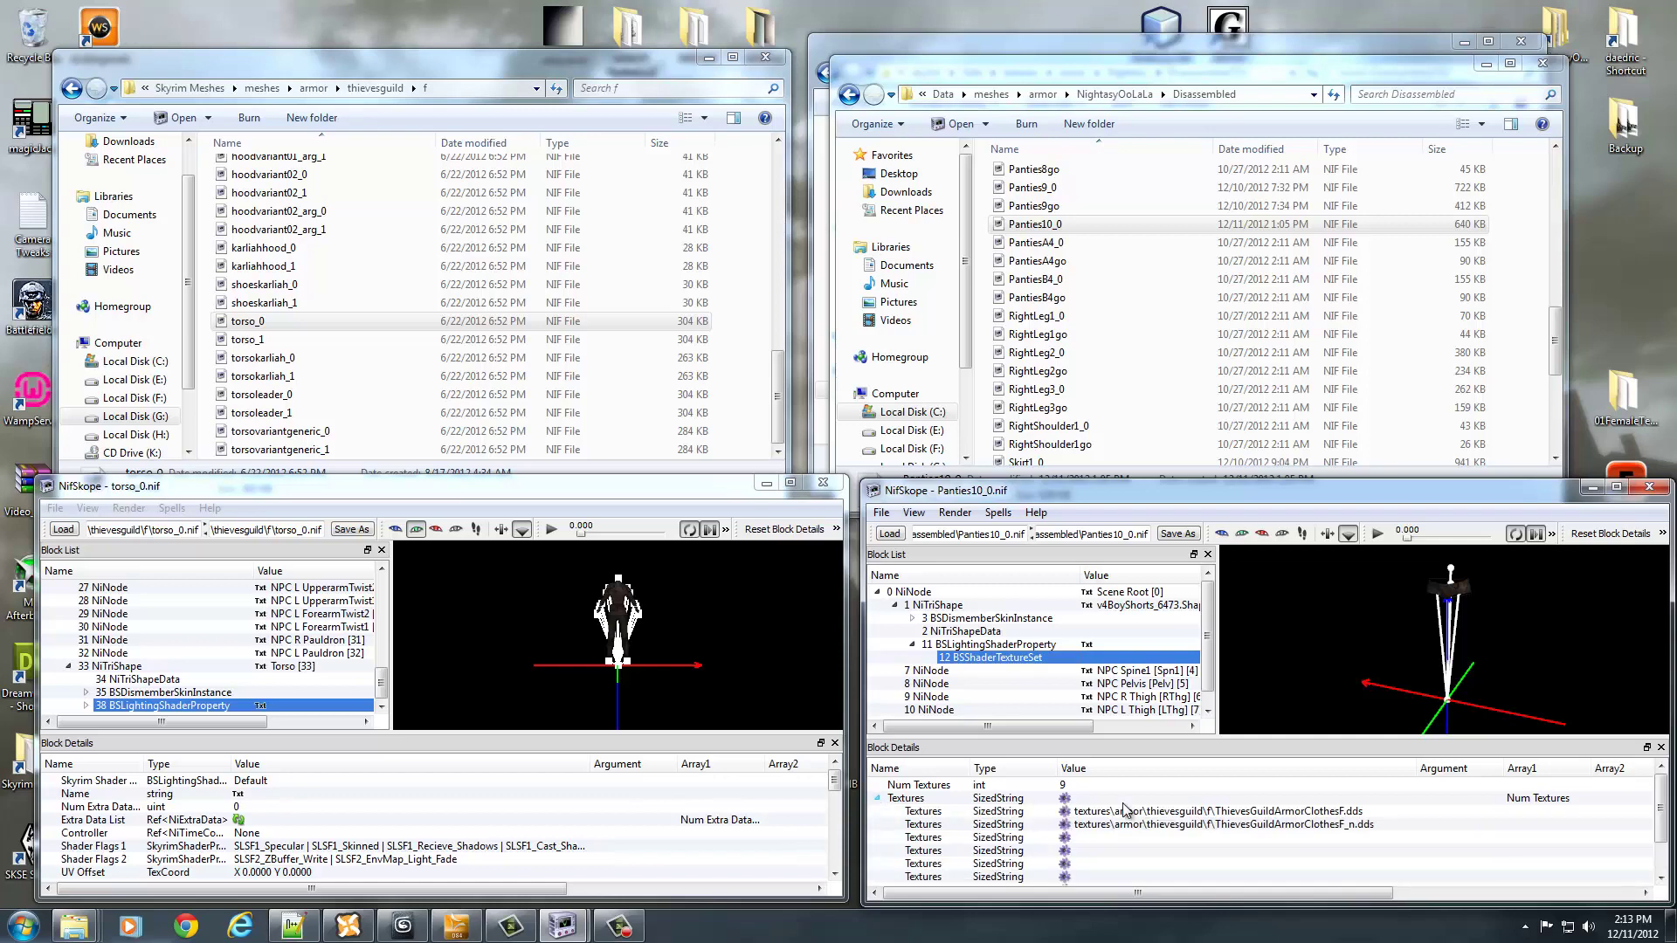
click(1067, 811)
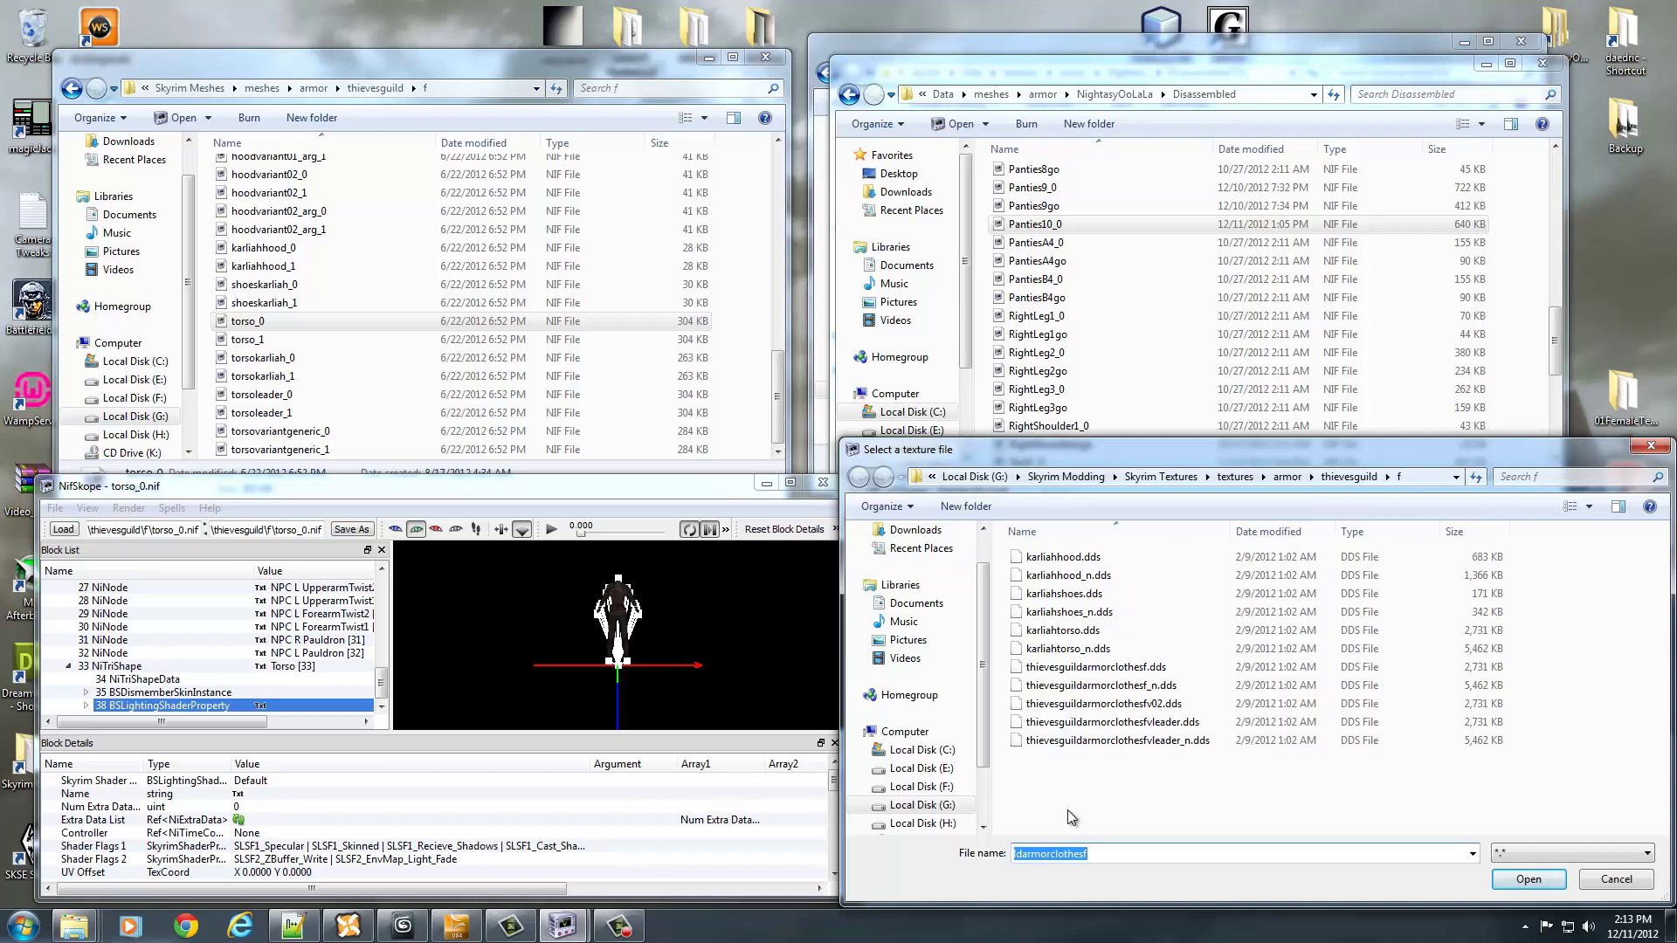
click(1612, 882)
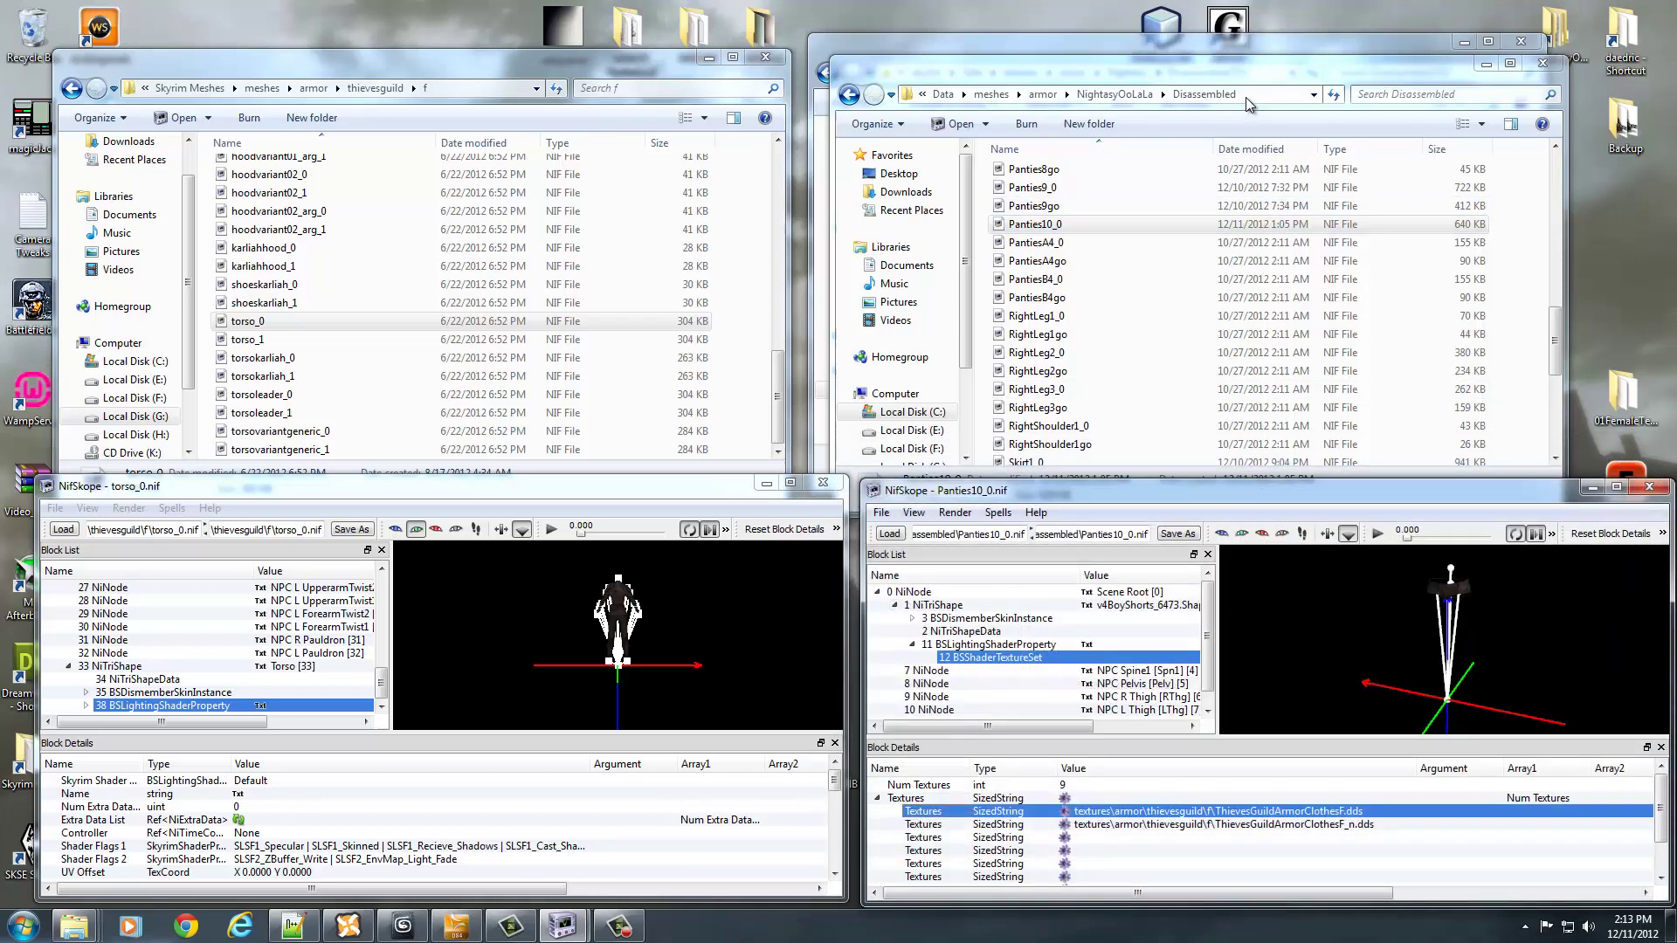
Set the first texture slot to Panties10_d.dds in textures\armor\Nightasy\DisassembledTEX
click(1228, 51)
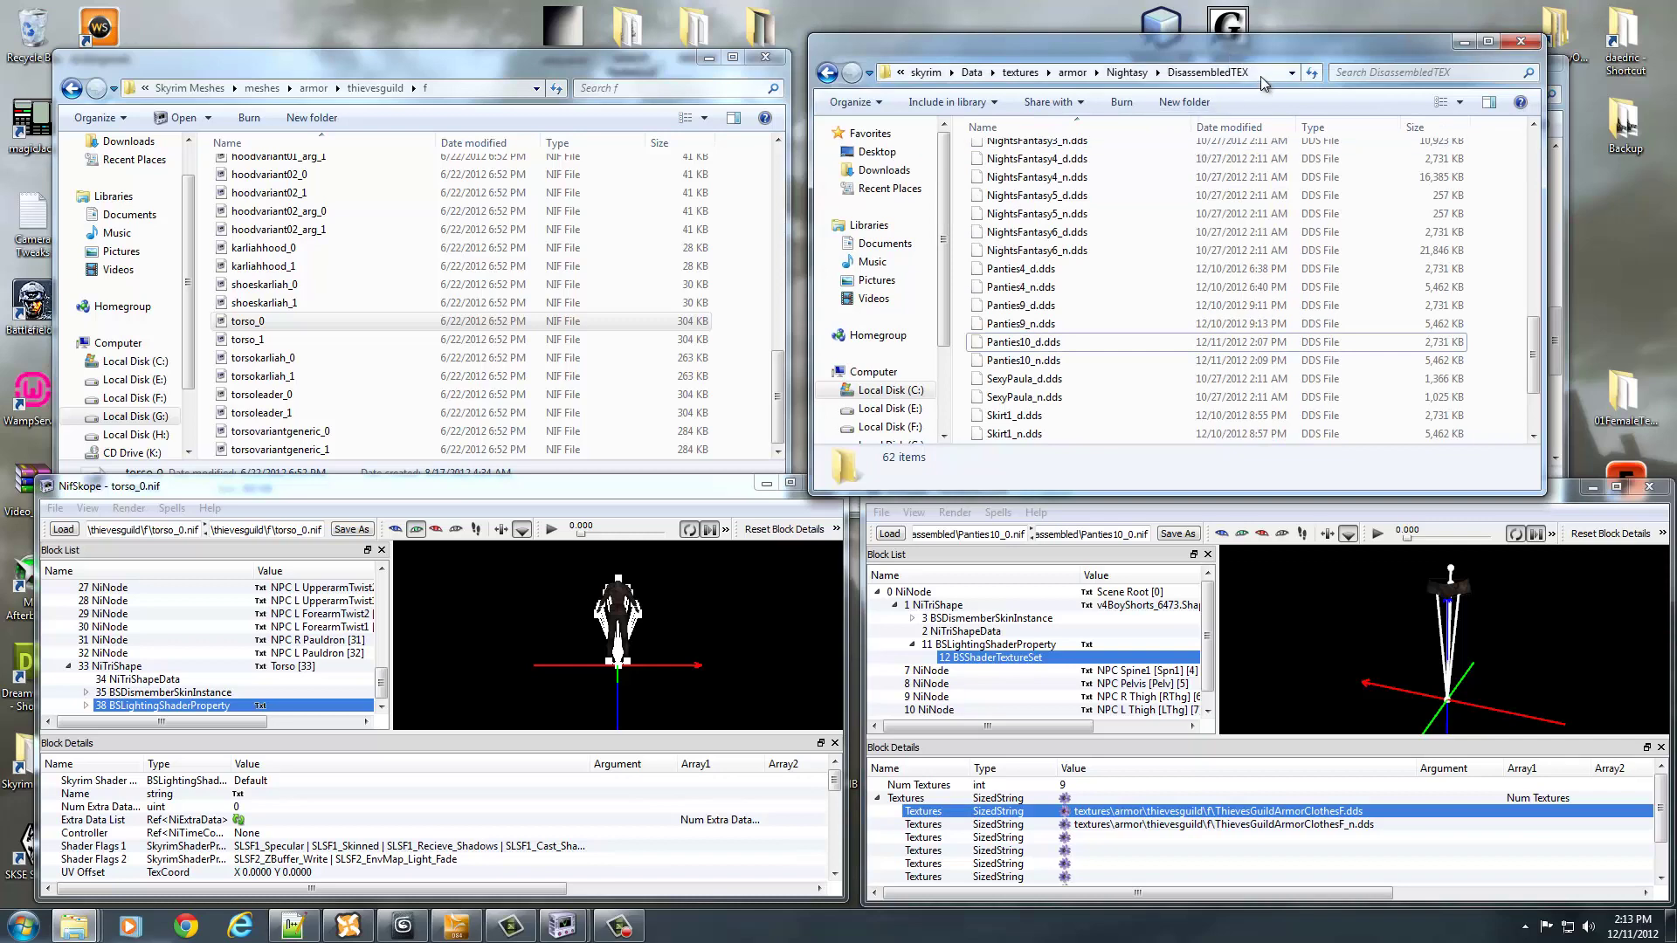
click(1261, 73)
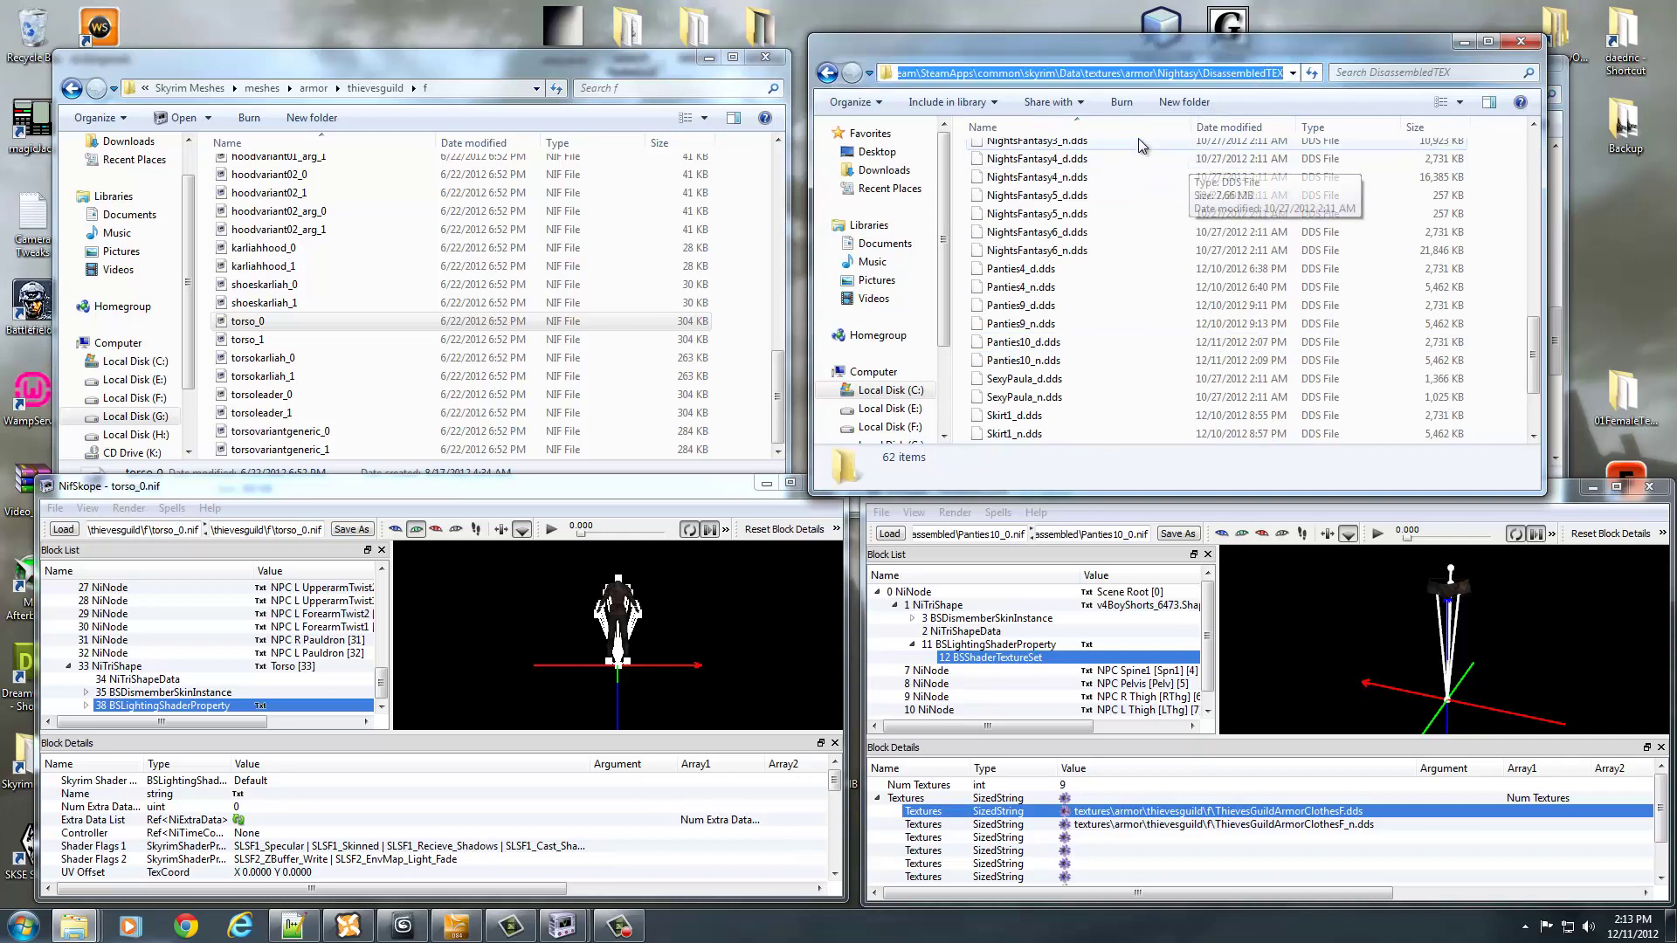
click(1084, 74)
drag(1084, 73, 1286, 73)
key(ctrl+c)
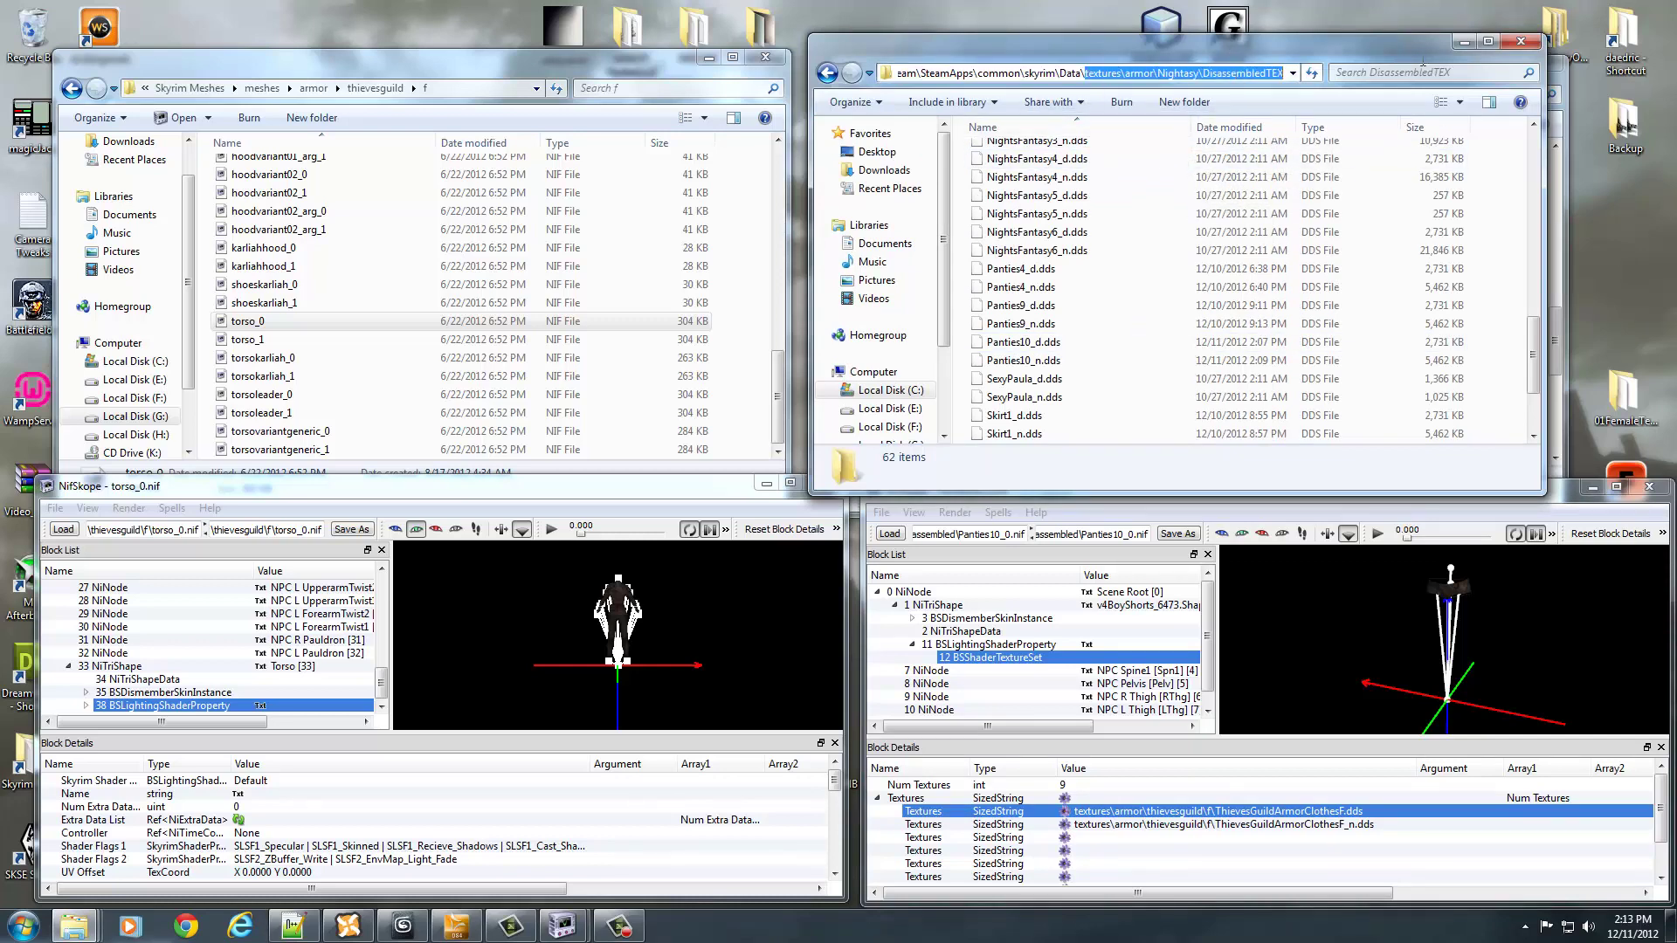
double_click(1230, 811)
key(ctrl+v)
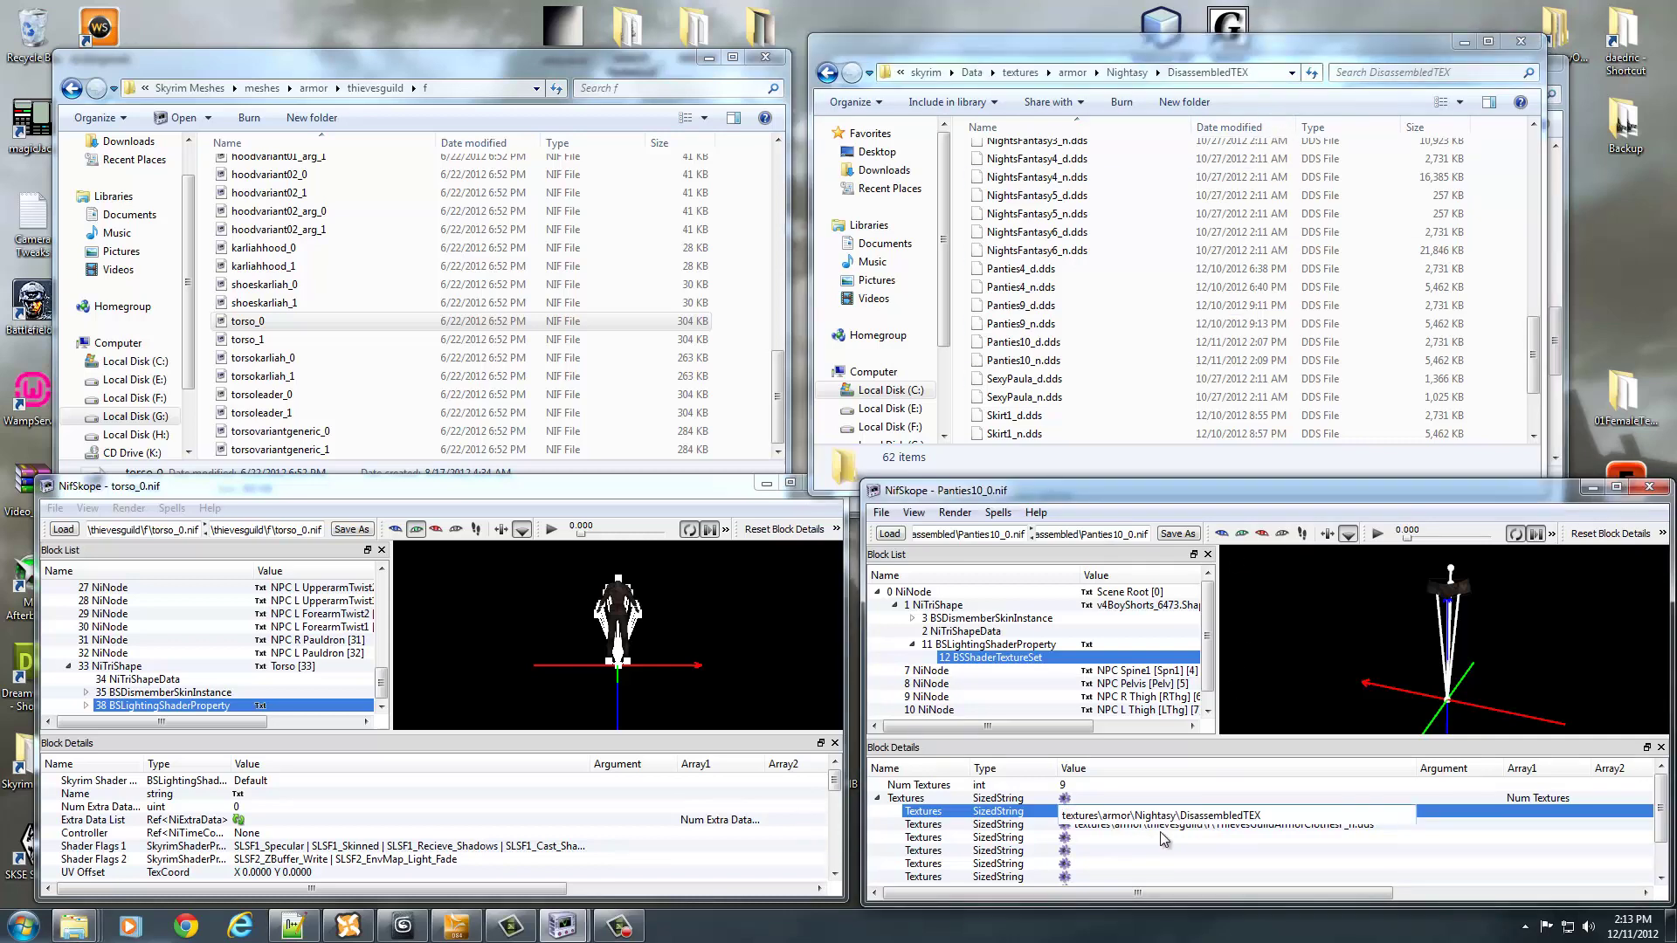
click(1122, 827)
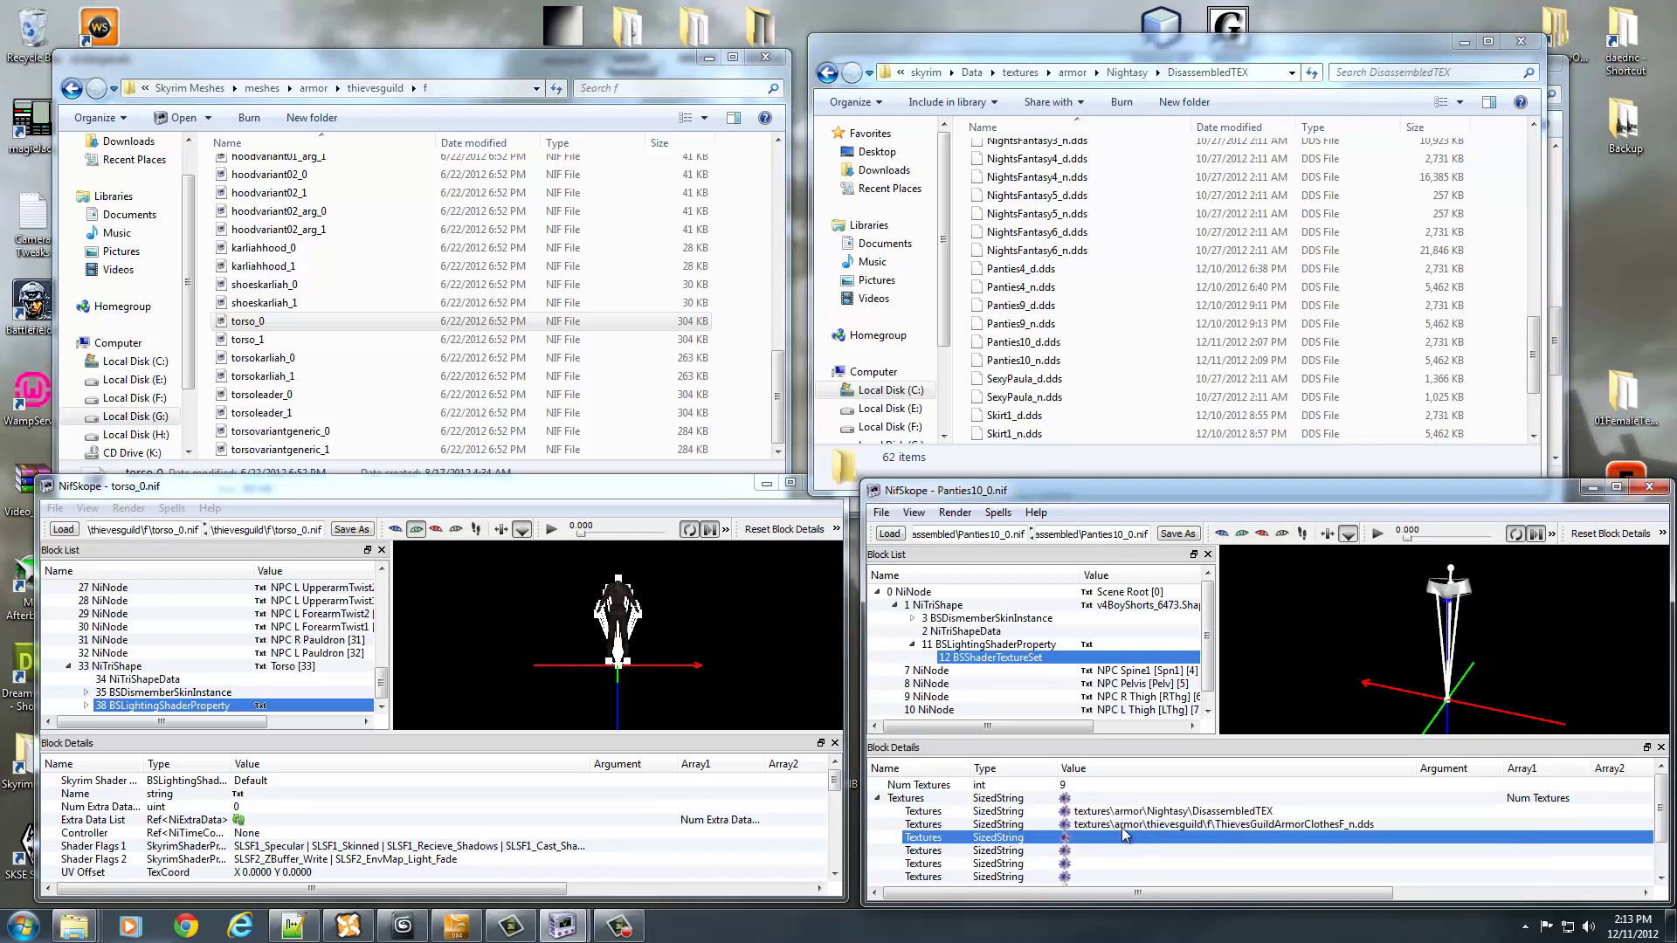
click(1064, 825)
scroll(1562, 669, down, 10)
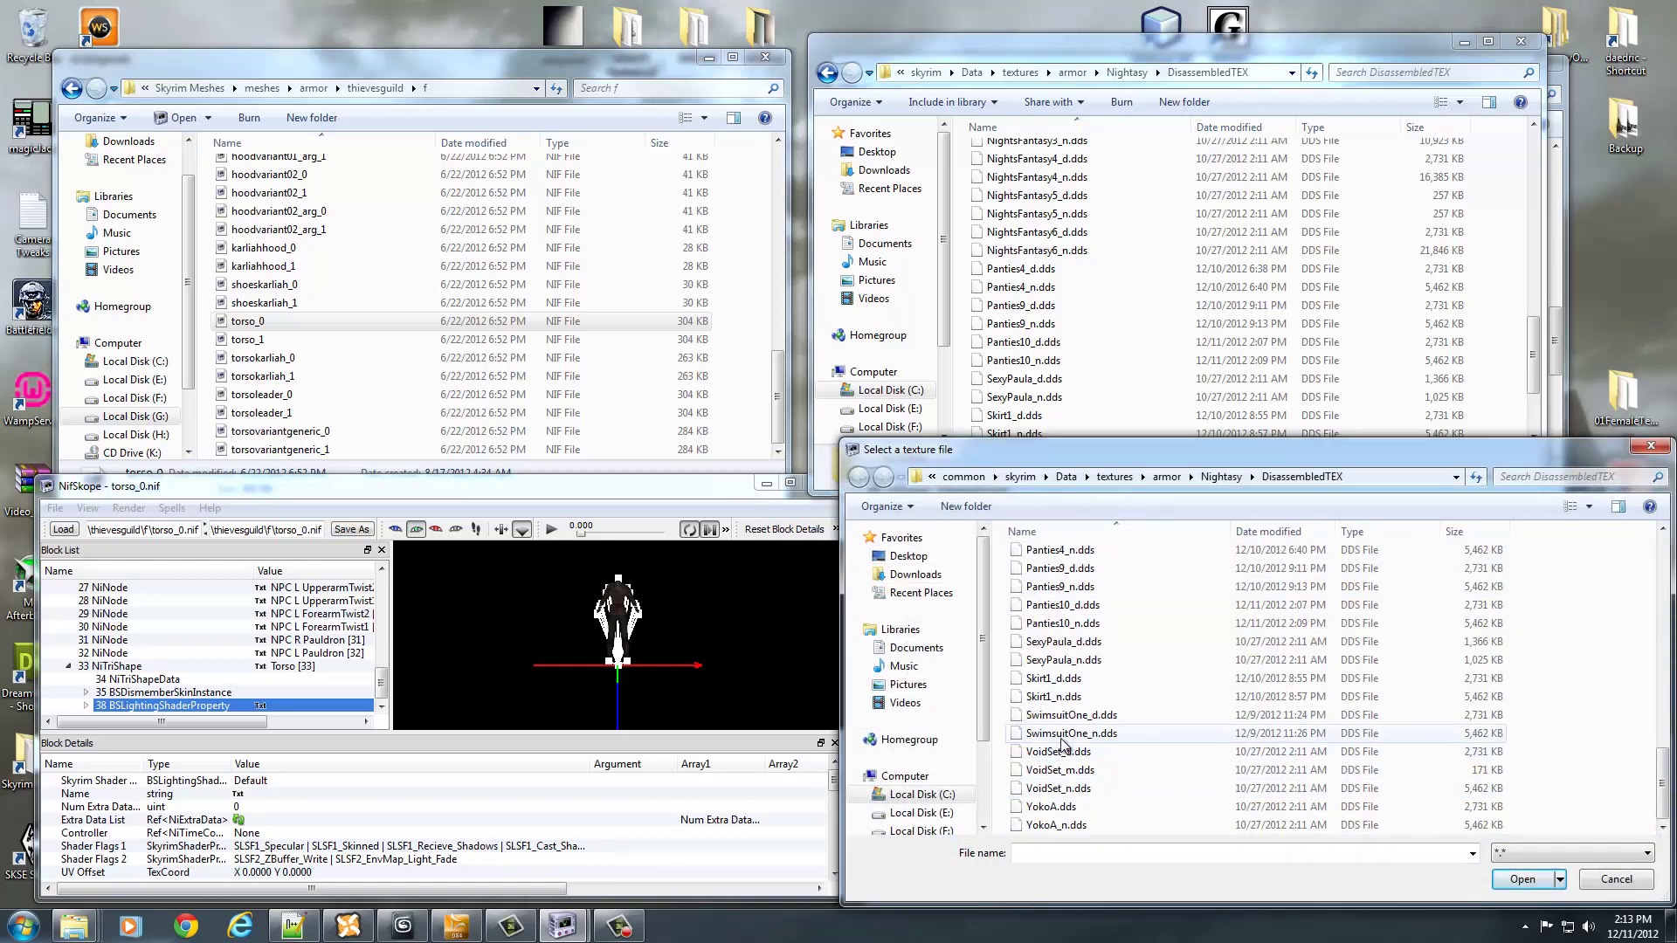
scroll(1057, 708, up, 1)
click(1061, 644)
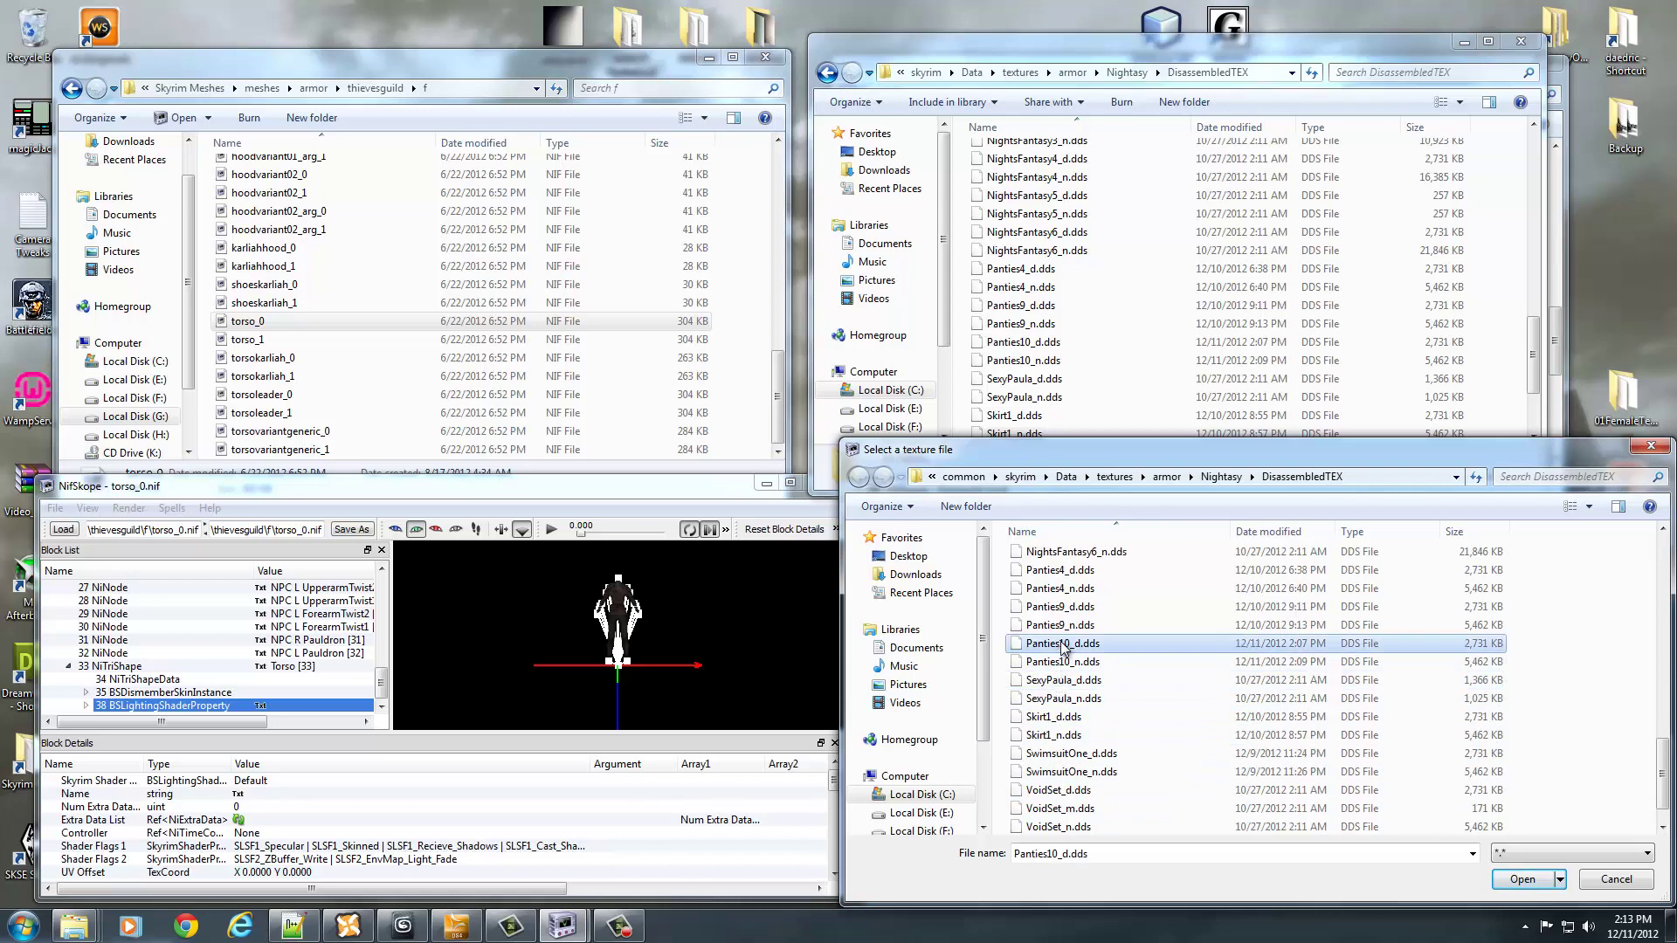
click(1522, 878)
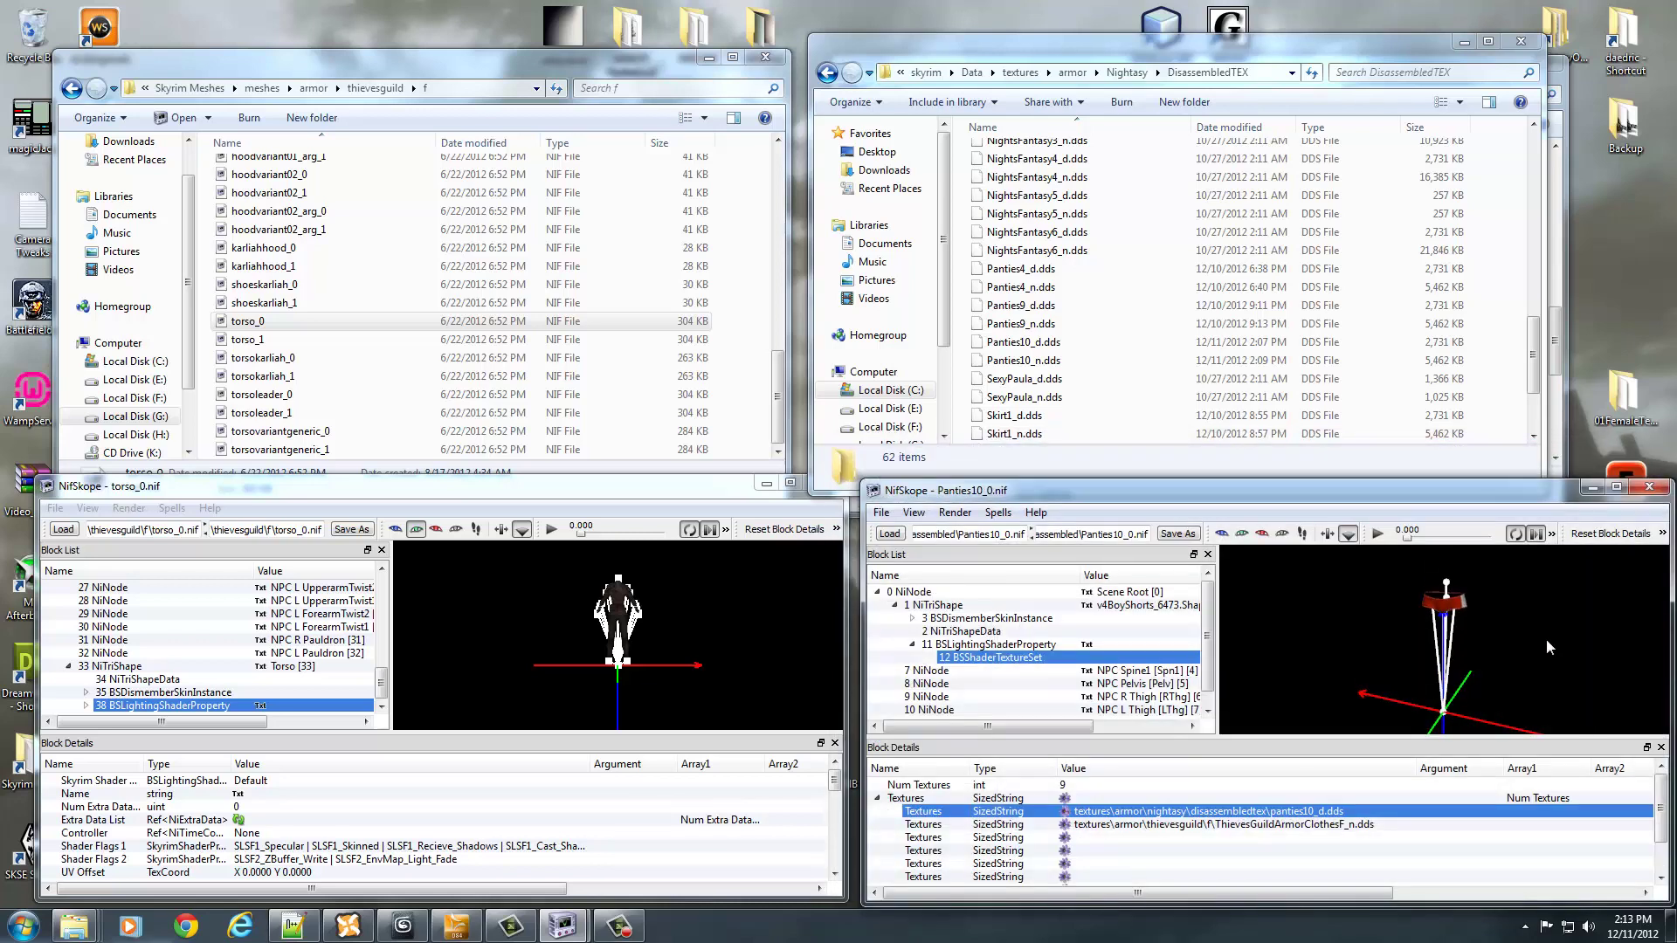
Set the second texture slot to the normal map panties10_n.dds
drag(1545, 646, 1196, 670)
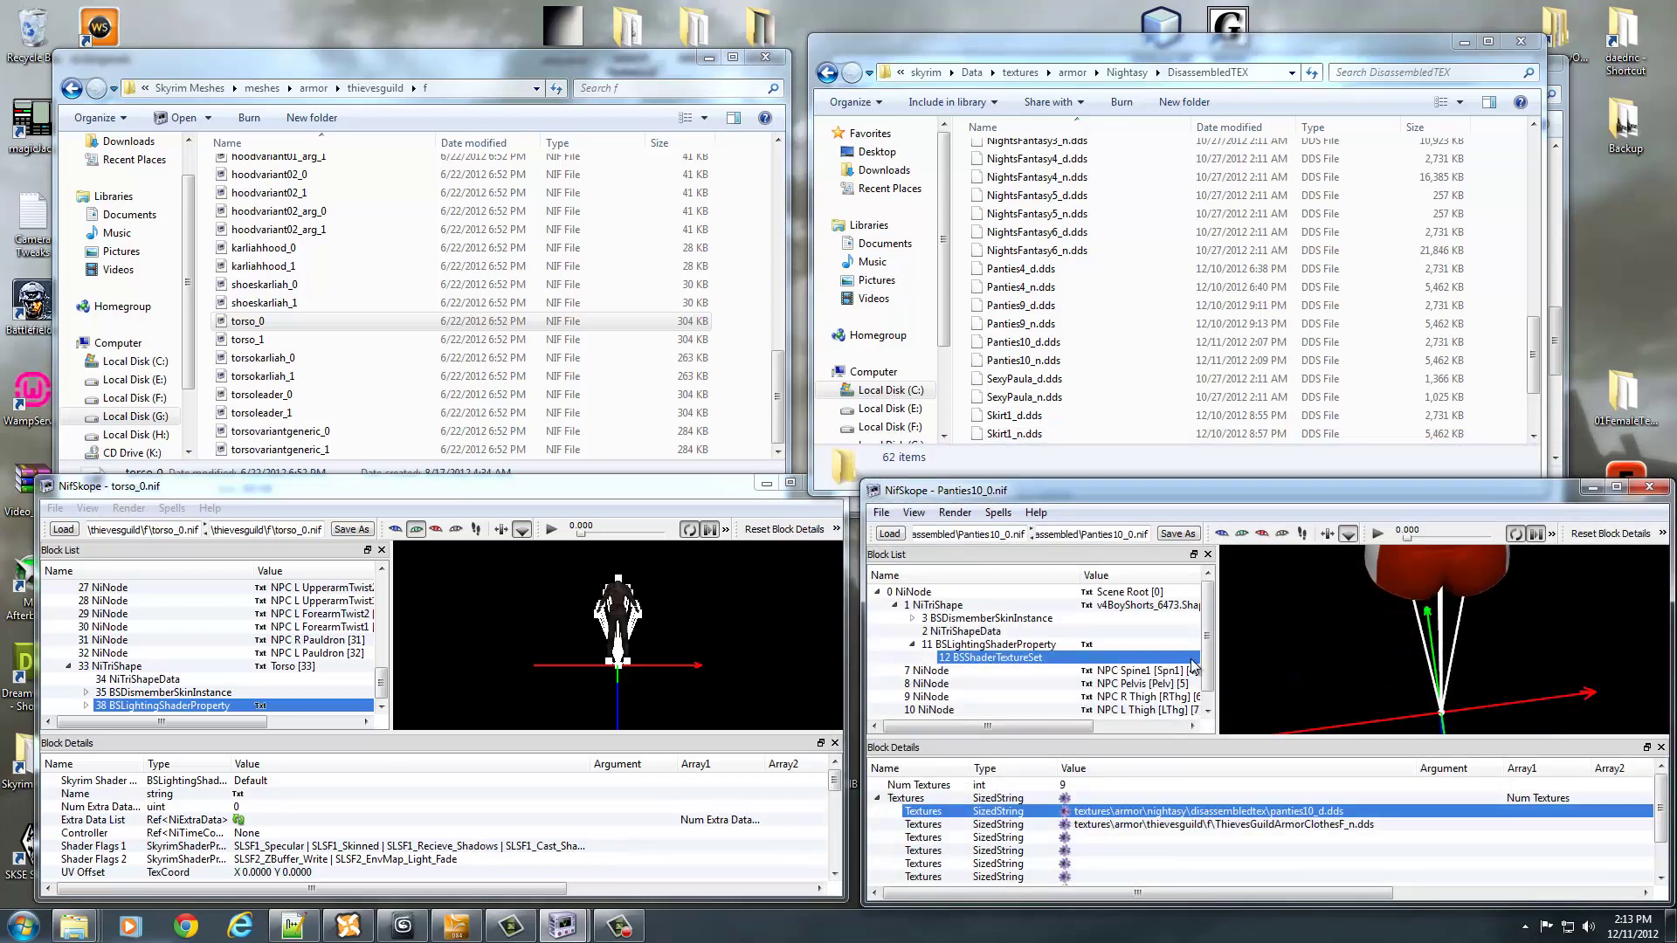
click(1065, 825)
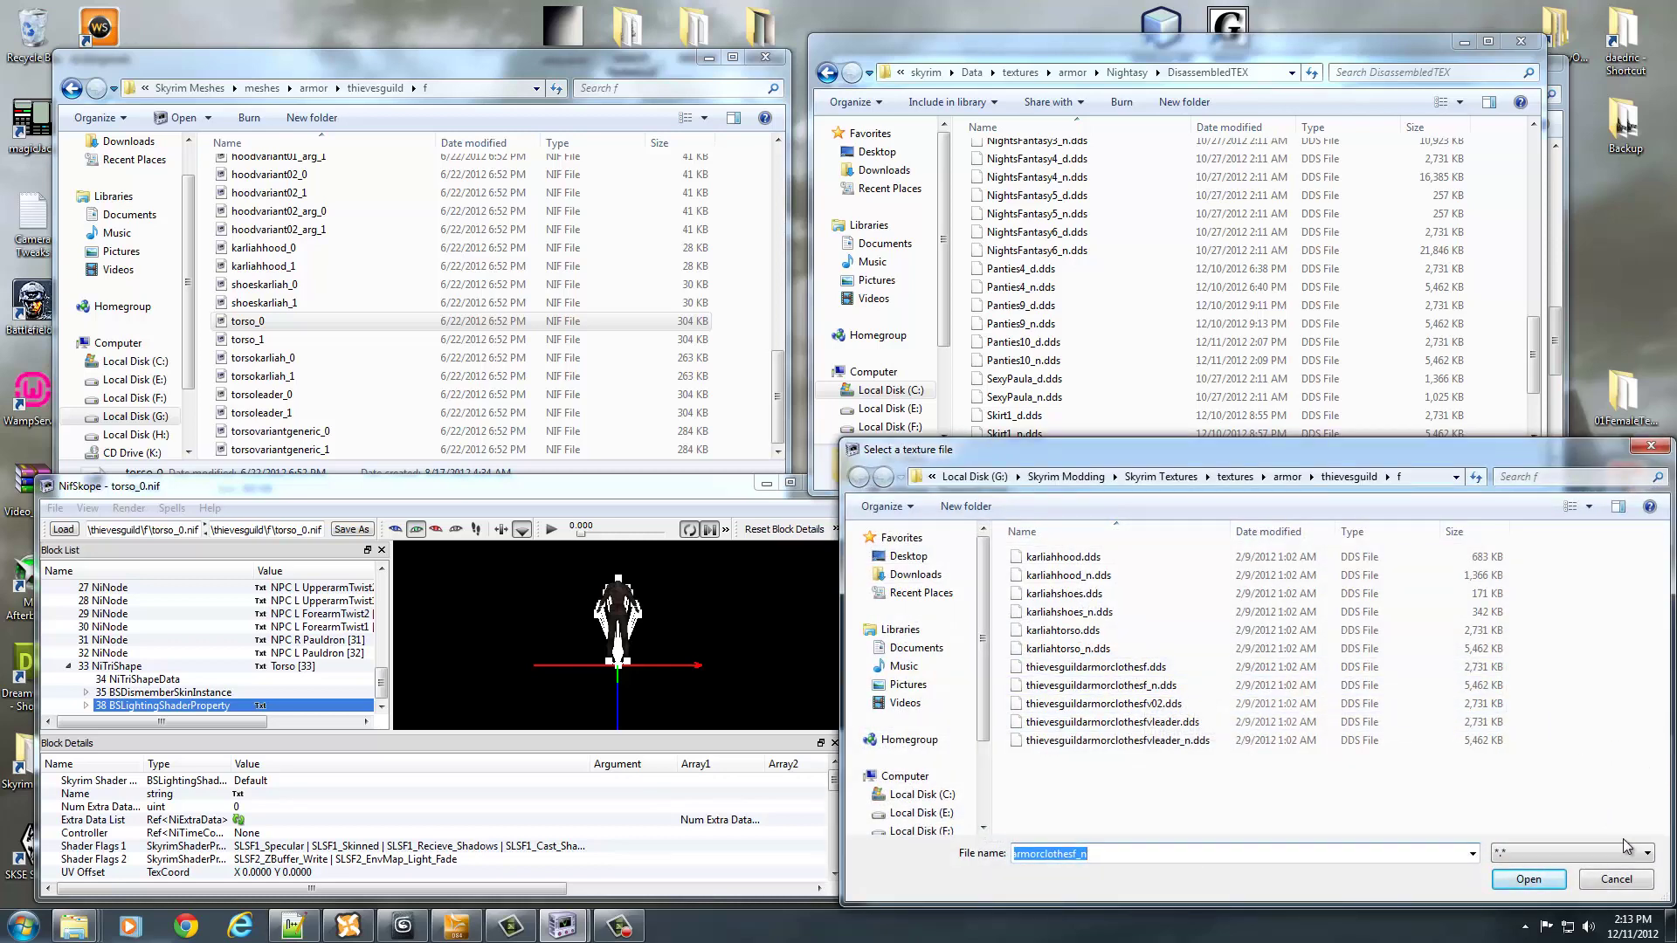
click(1615, 879)
double_click(1296, 813)
key(ctrl+c)
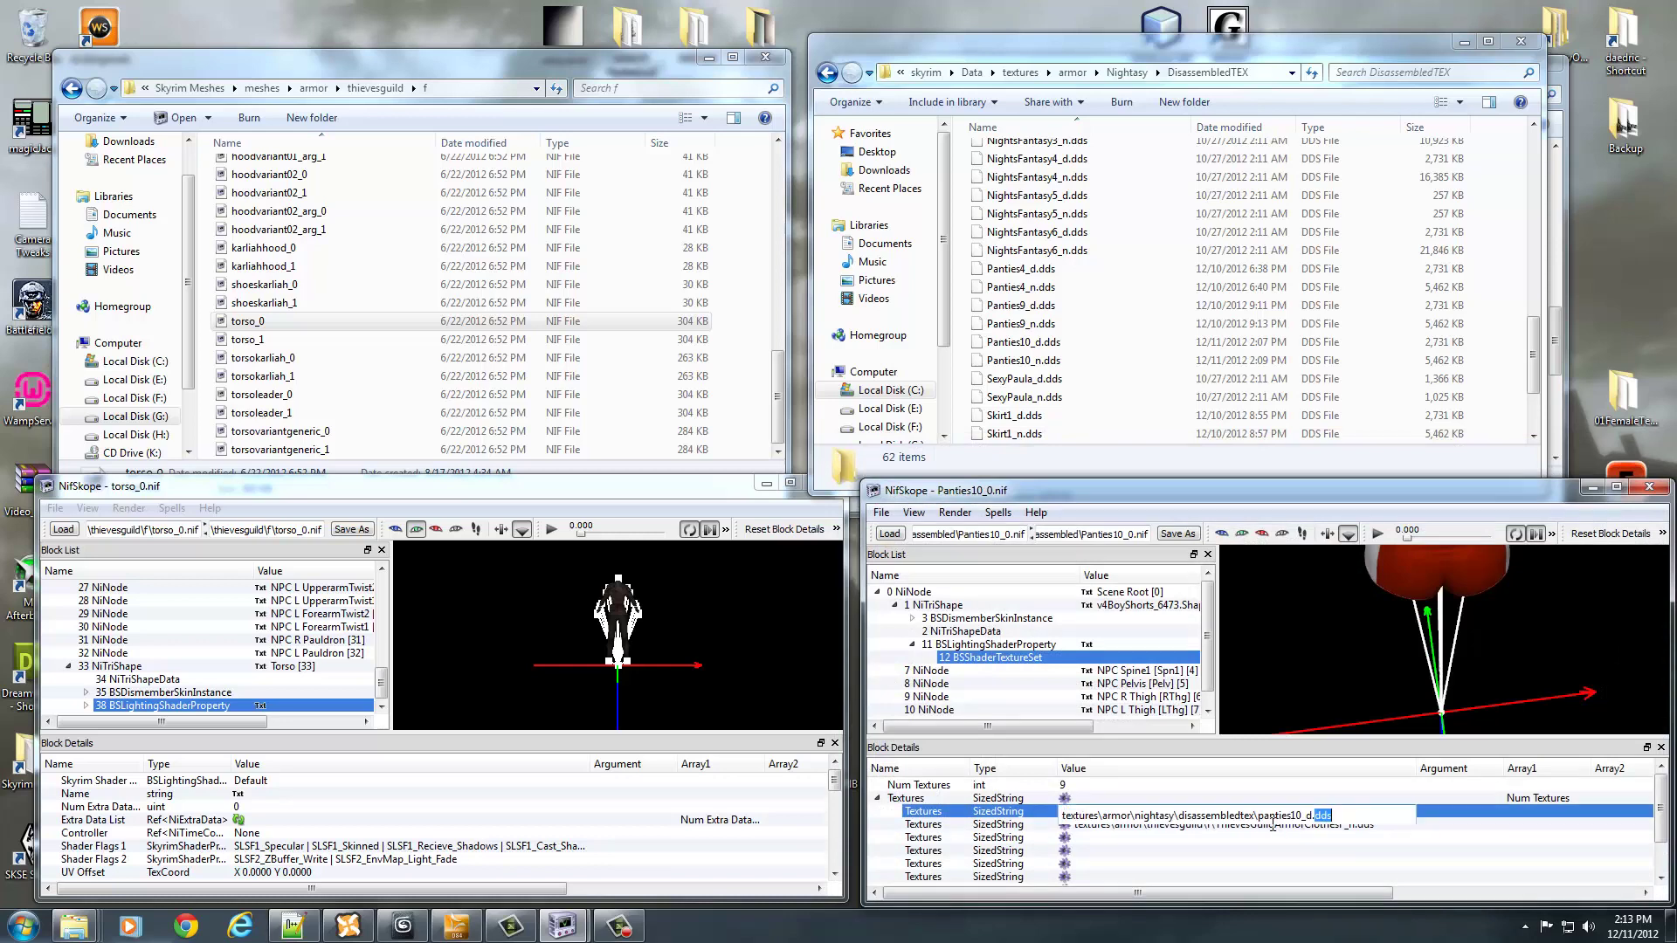
double_click(1273, 826)
key(ctrl+v)
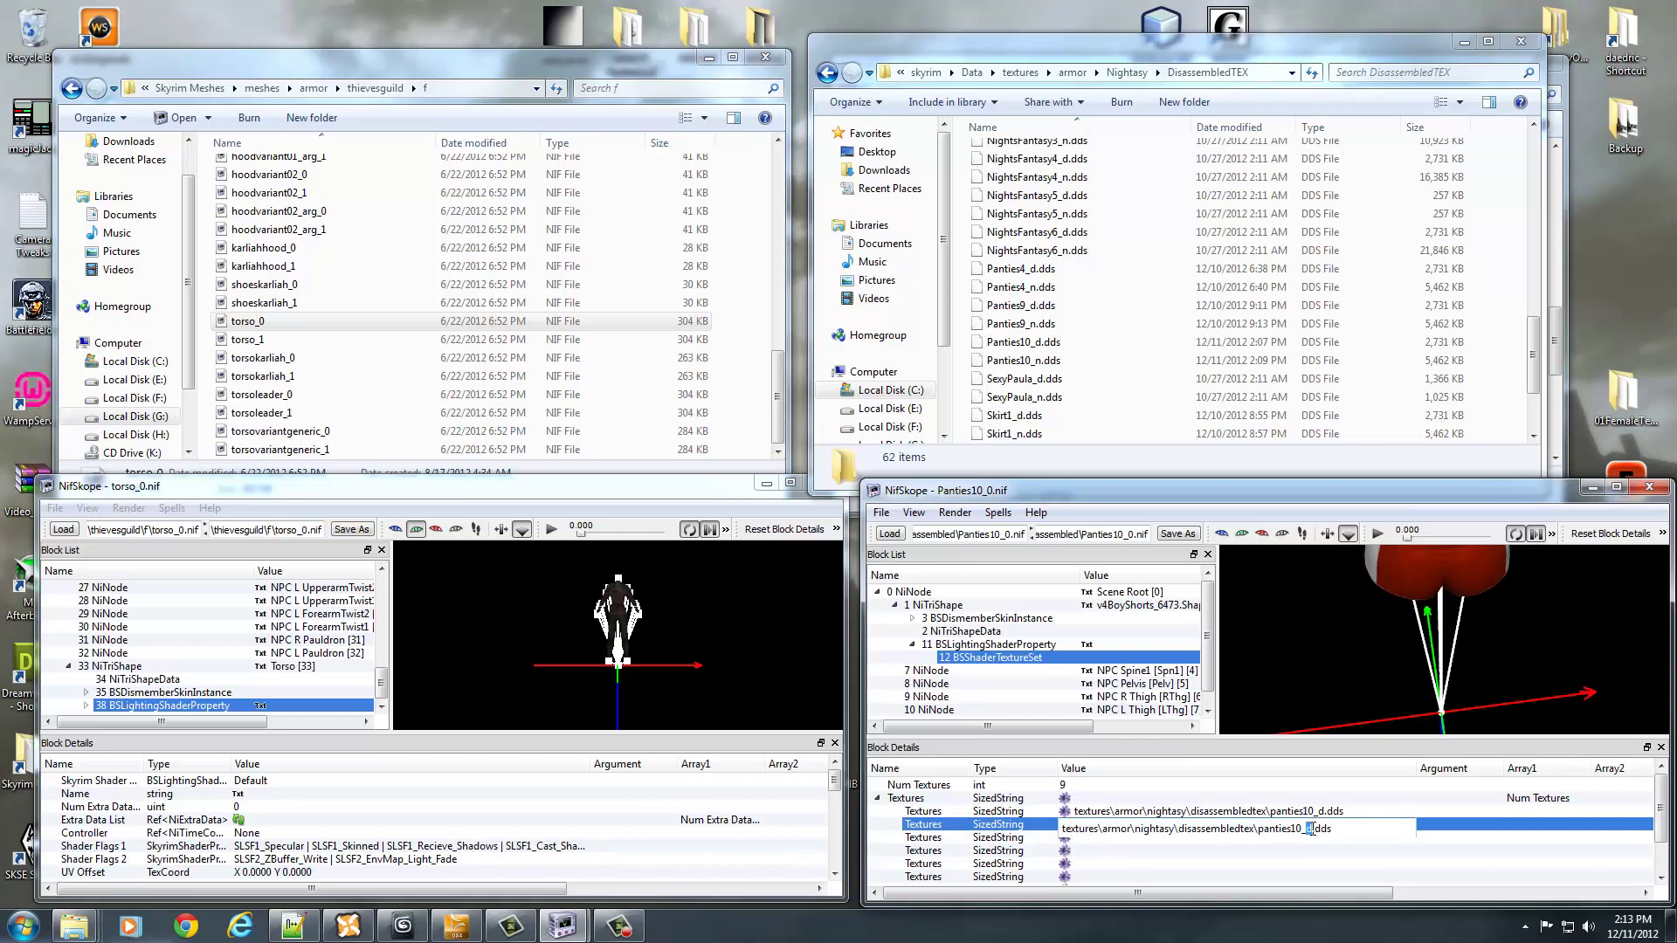
click(1307, 816)
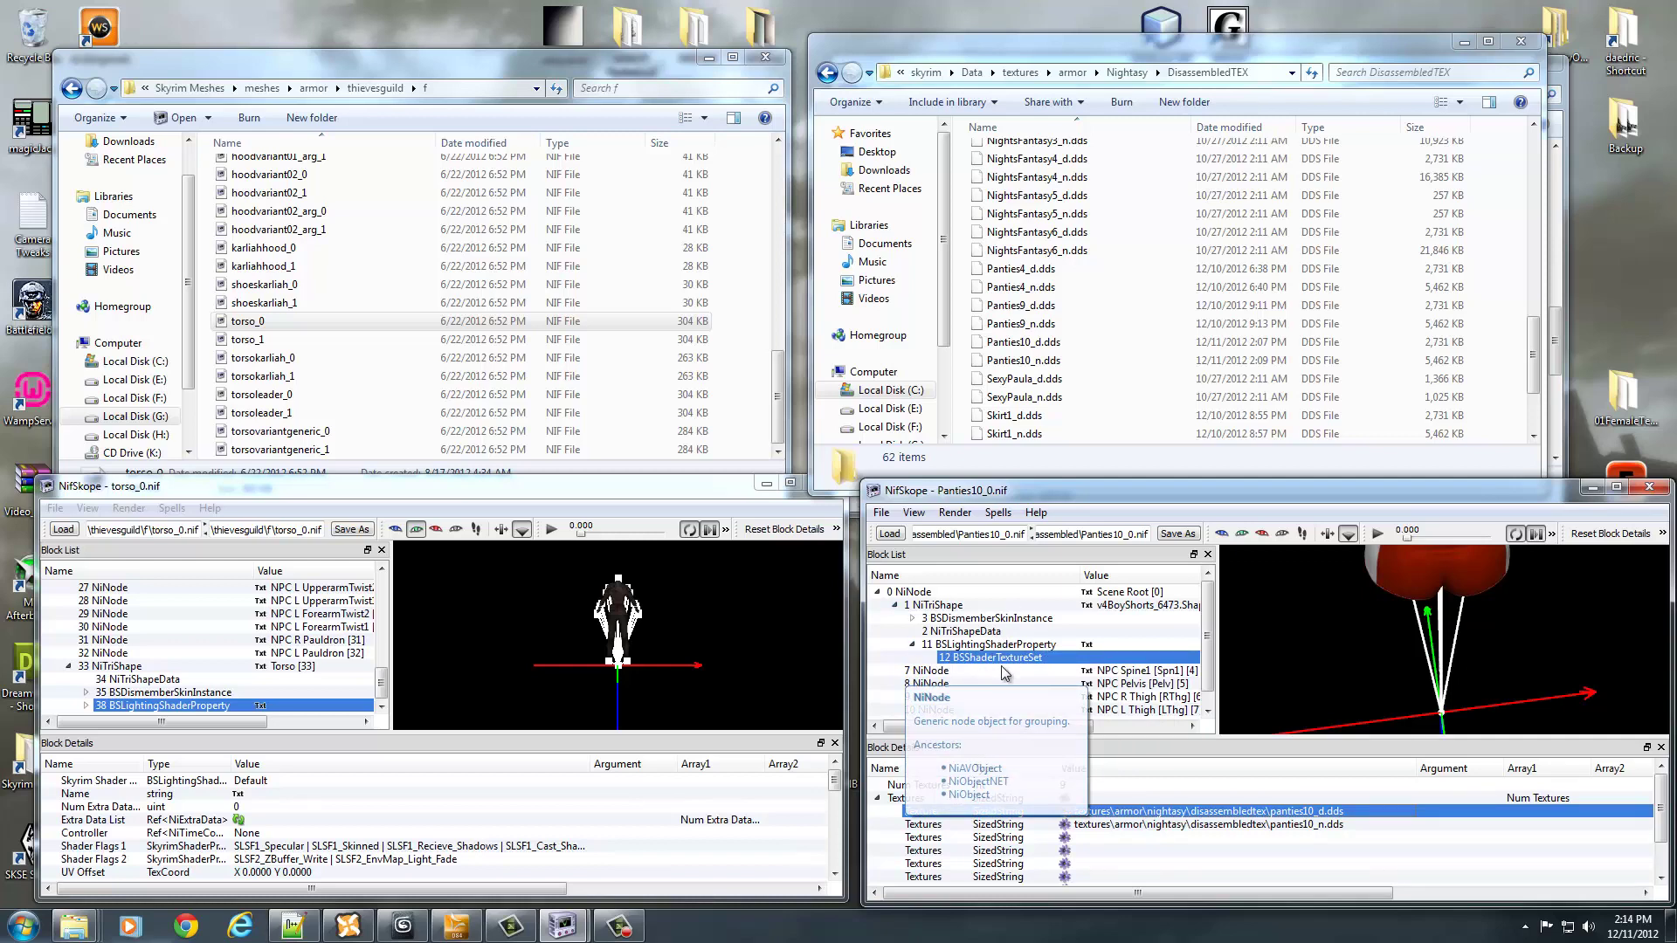
click(948, 646)
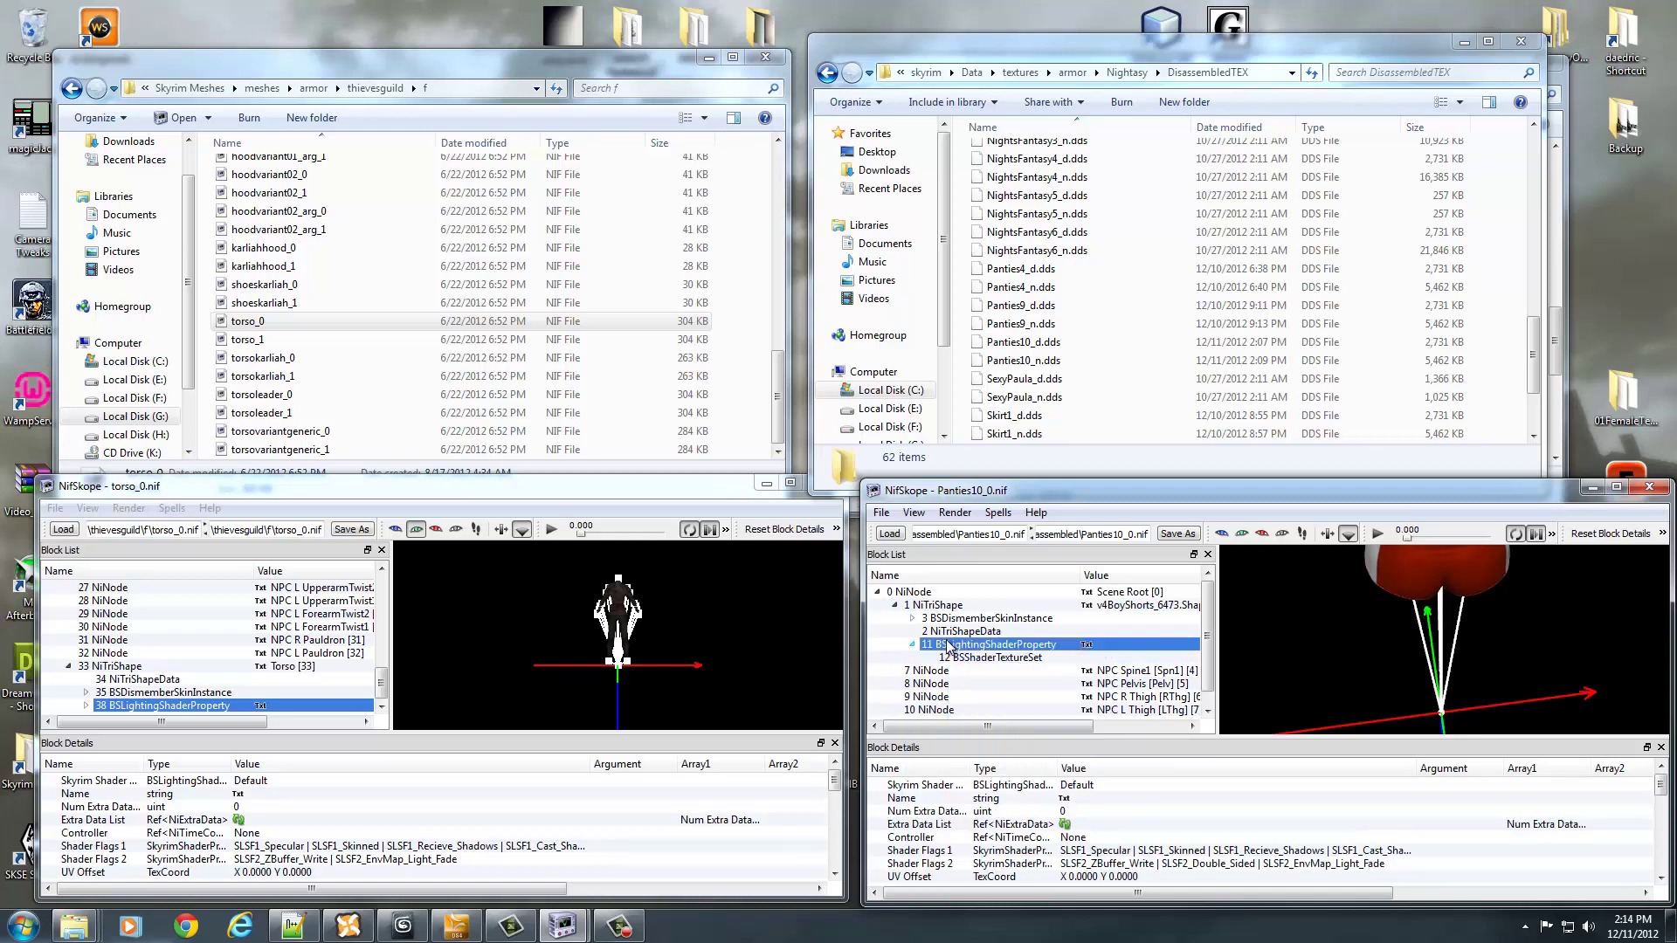
click(1001, 659)
click(998, 649)
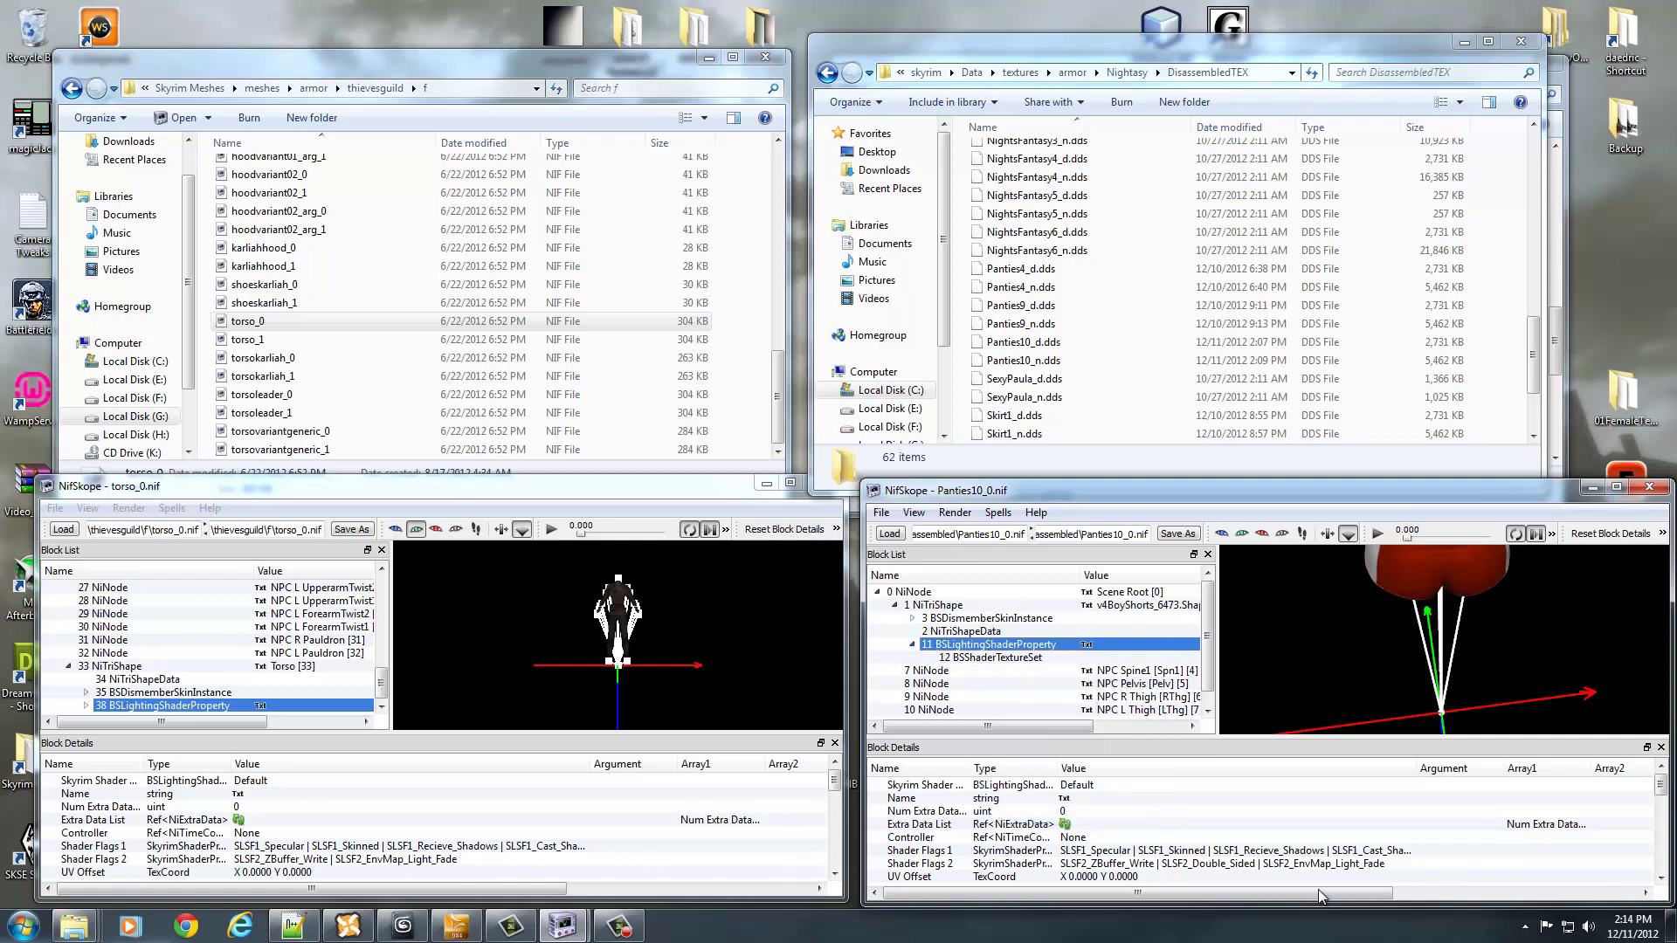
Set Num UV Sets to 4 in NiTriShapeData and update the shorts mesh's tangent space
click(965, 631)
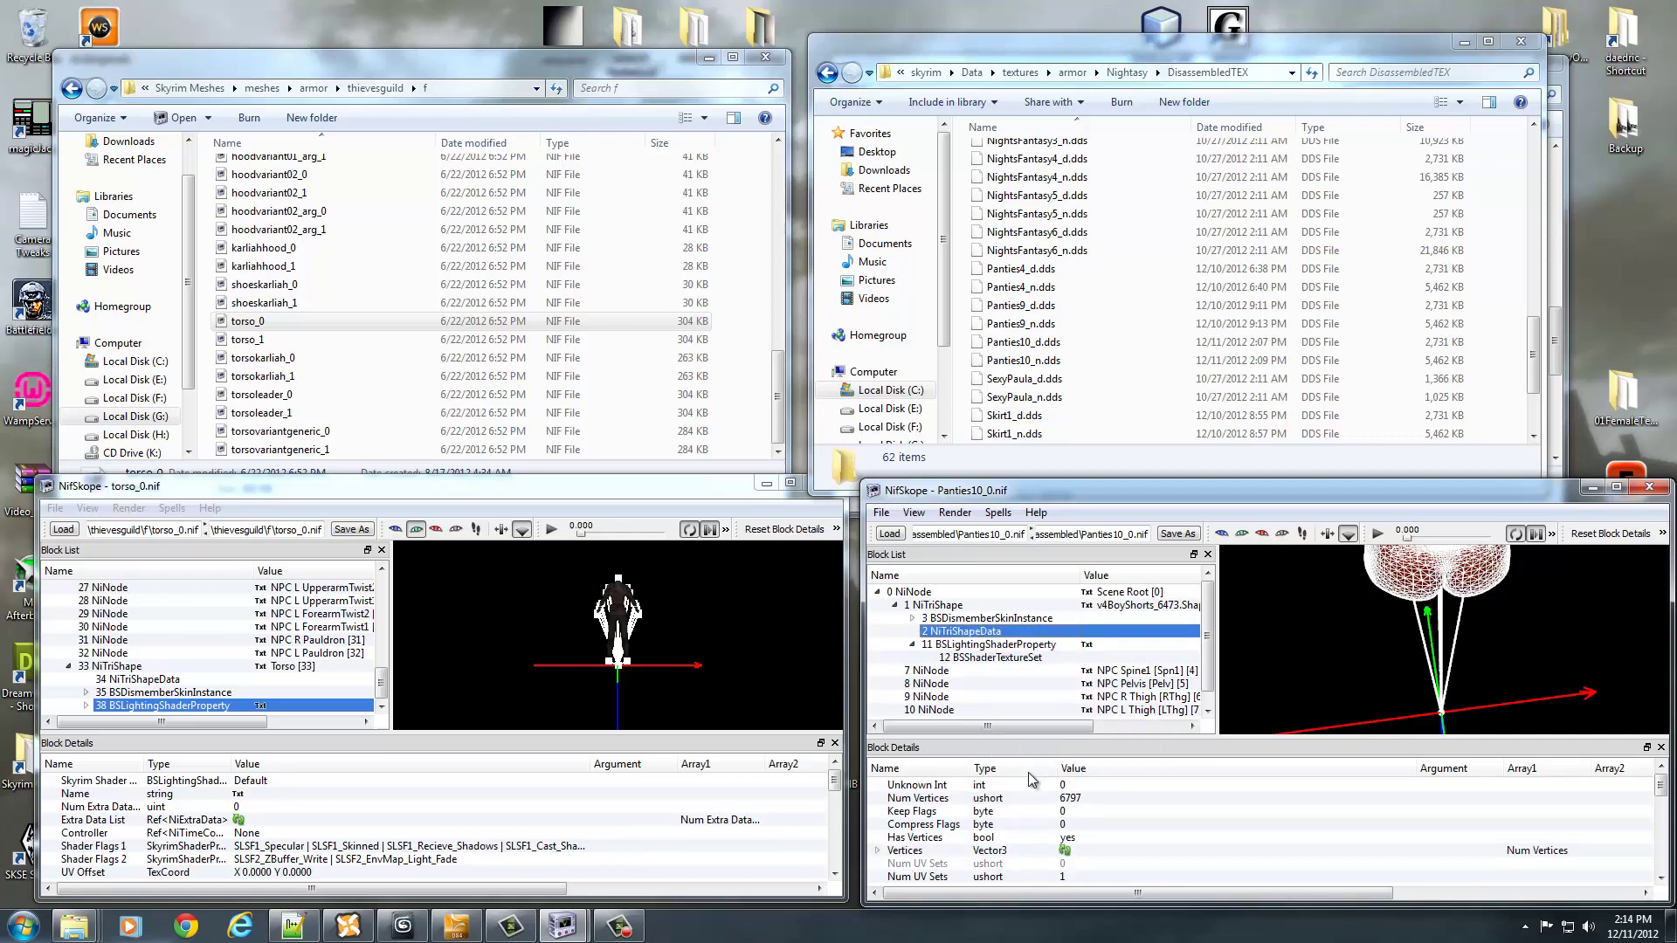
double_click(1072, 876)
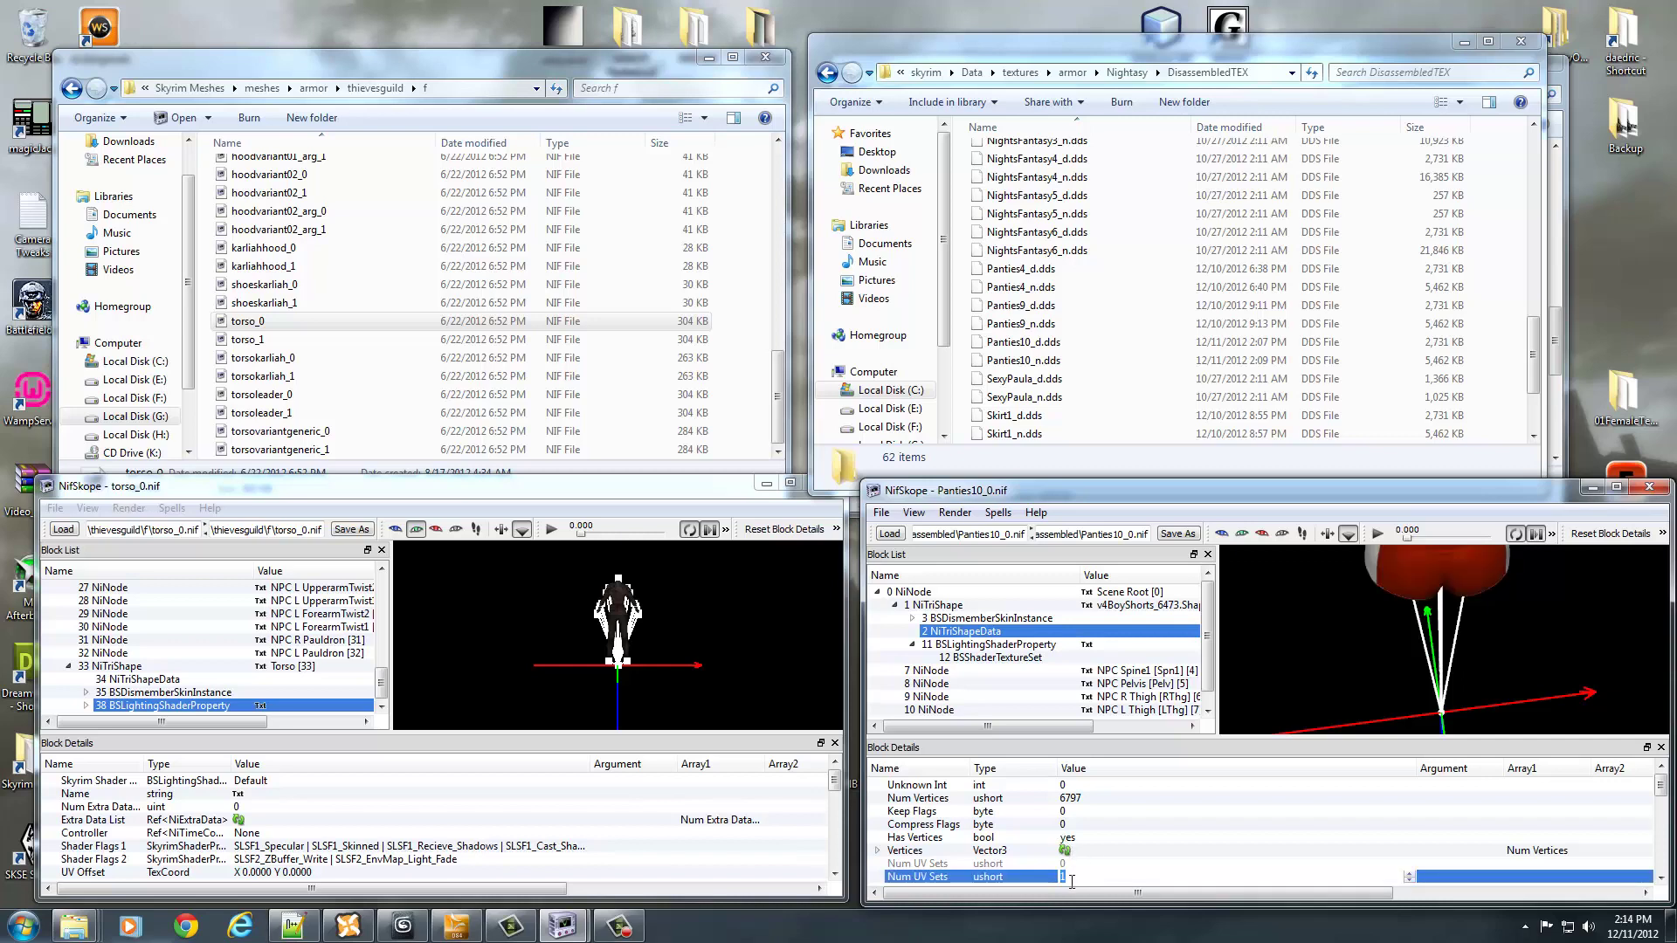
text(4097)
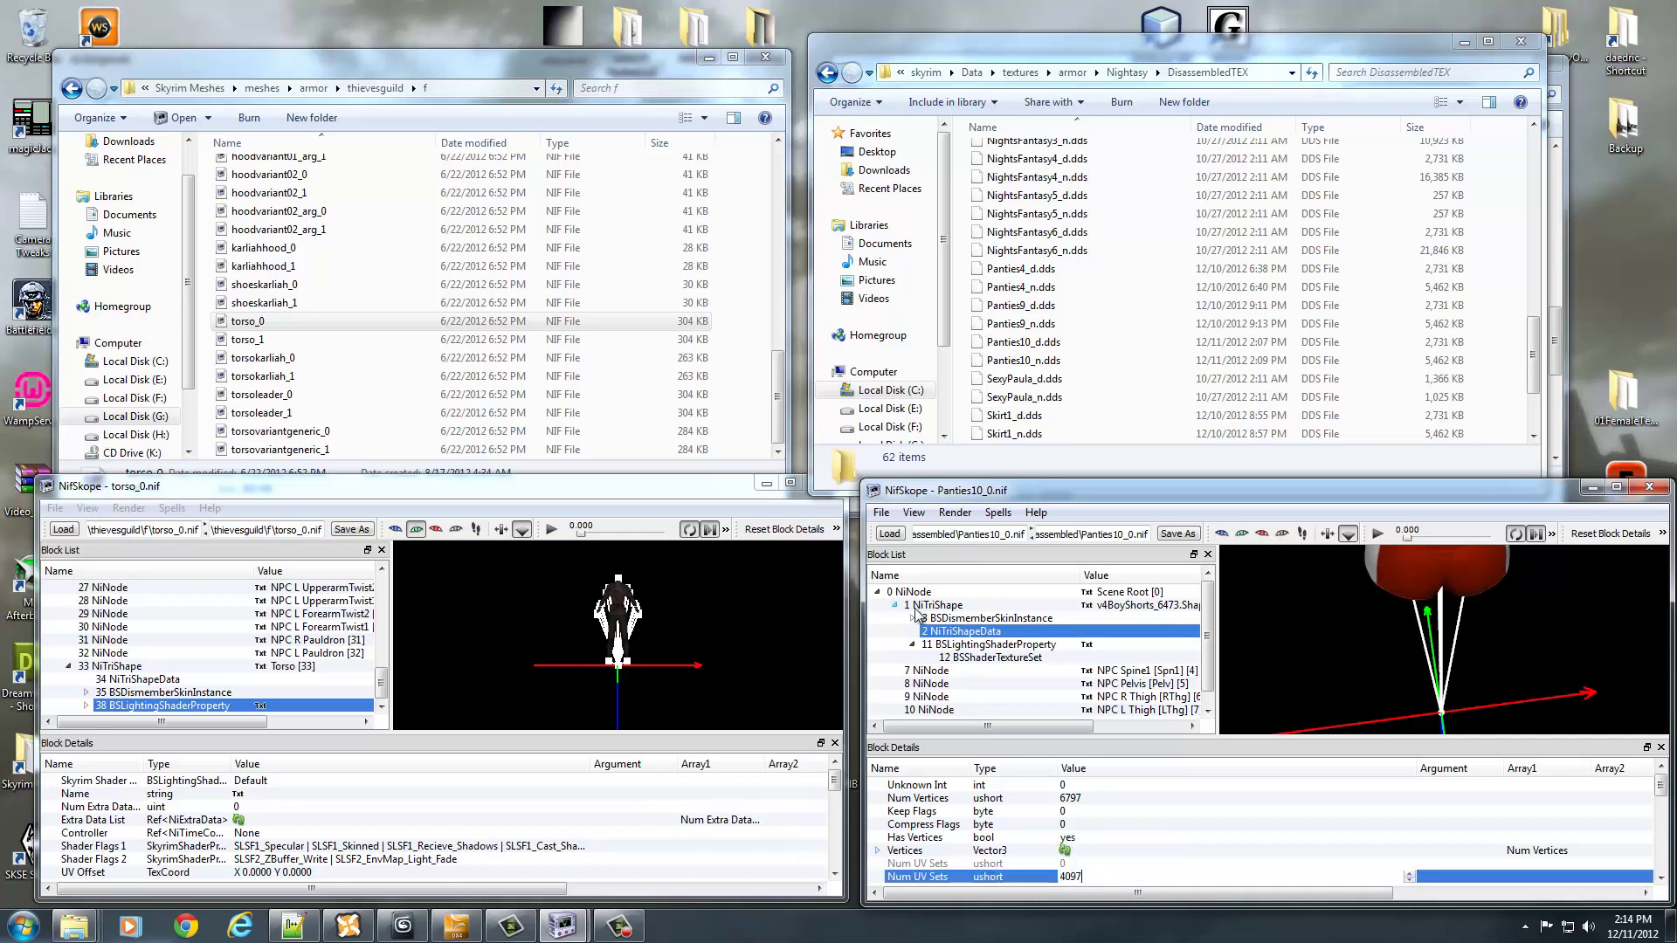
right_click(930, 604)
mouse_move(973, 637)
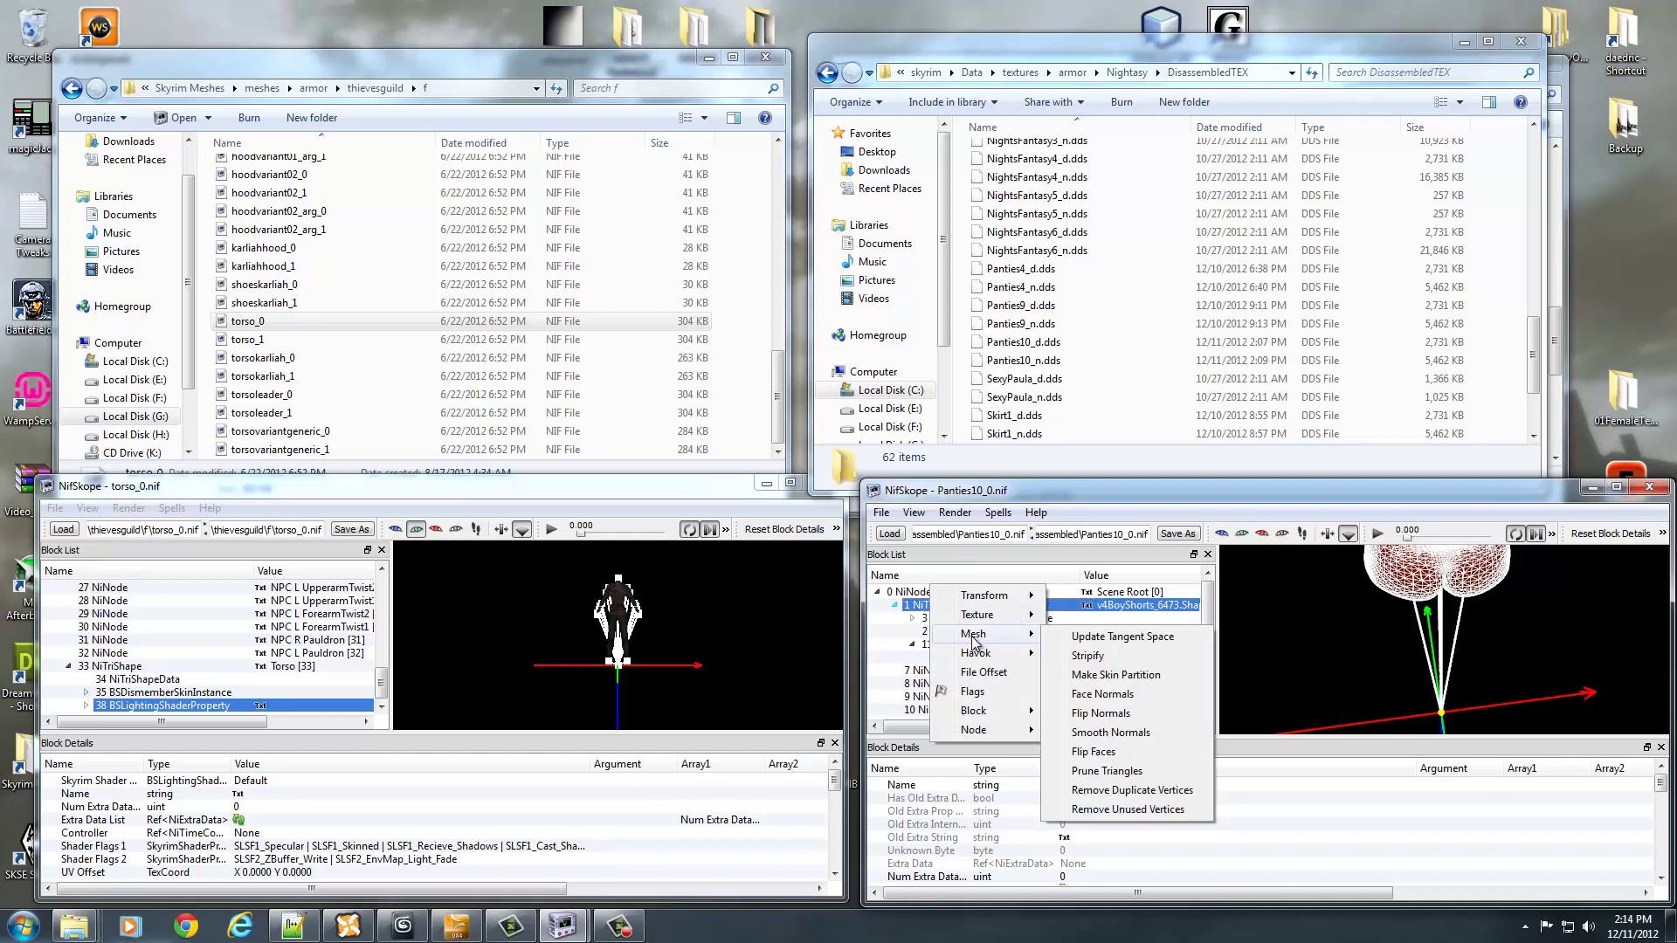
click(1095, 638)
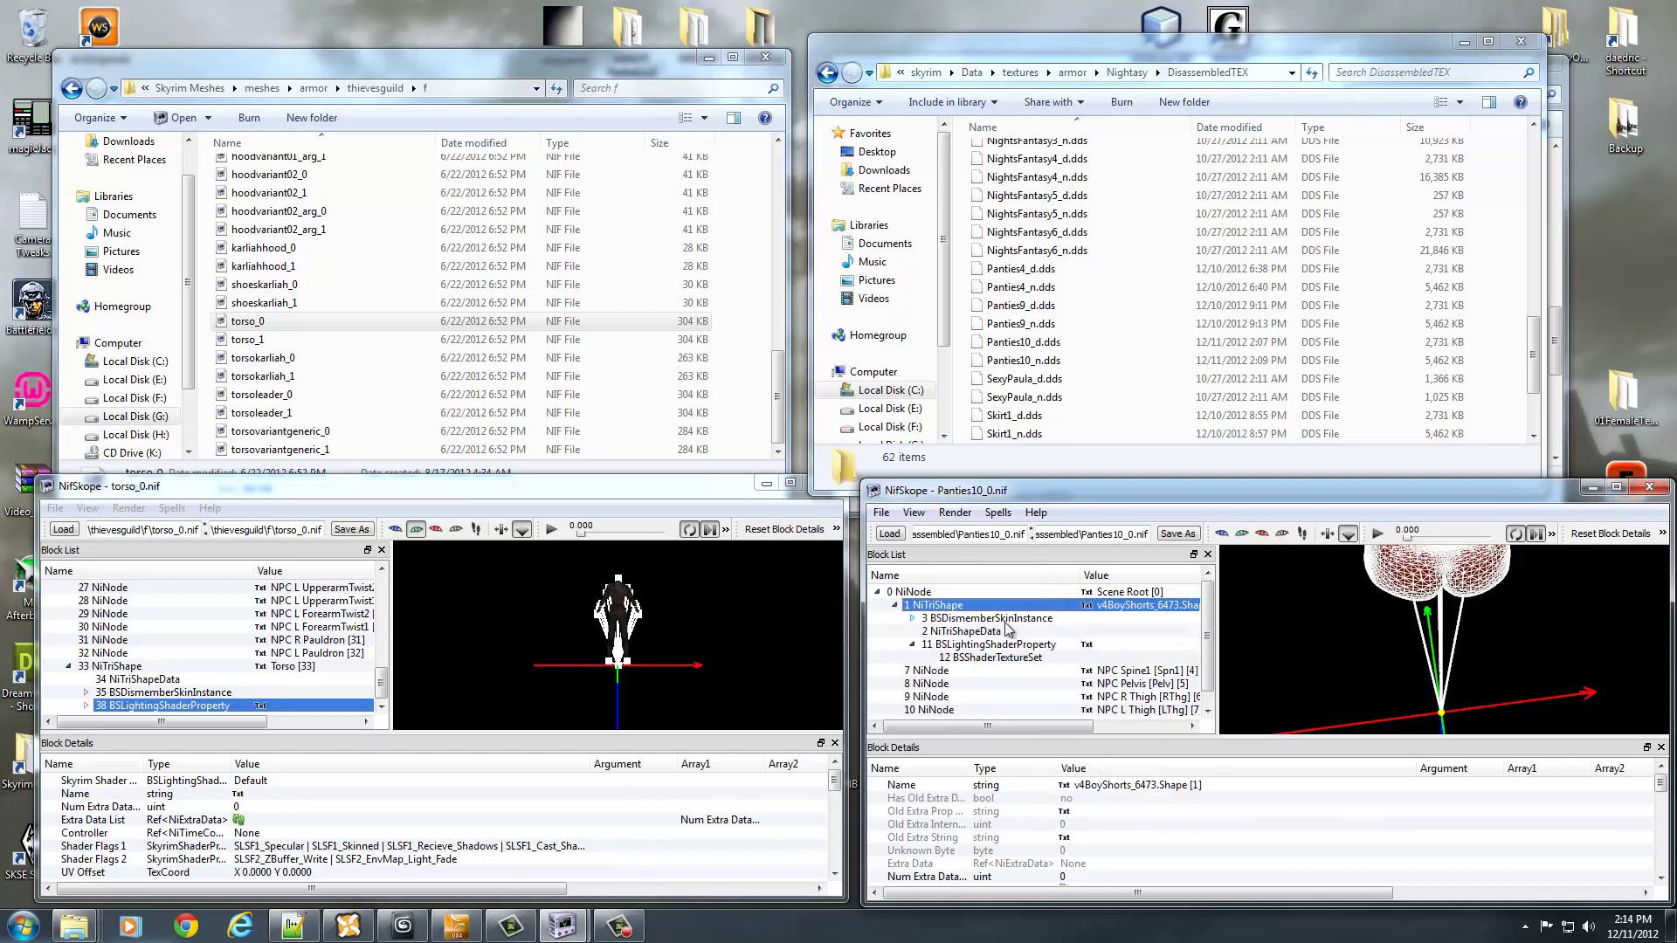
drag(1294, 593, 1520, 603)
Save over Panties10_0.nif, then close both the torso_0 and Panties10_0 windows
click(881, 512)
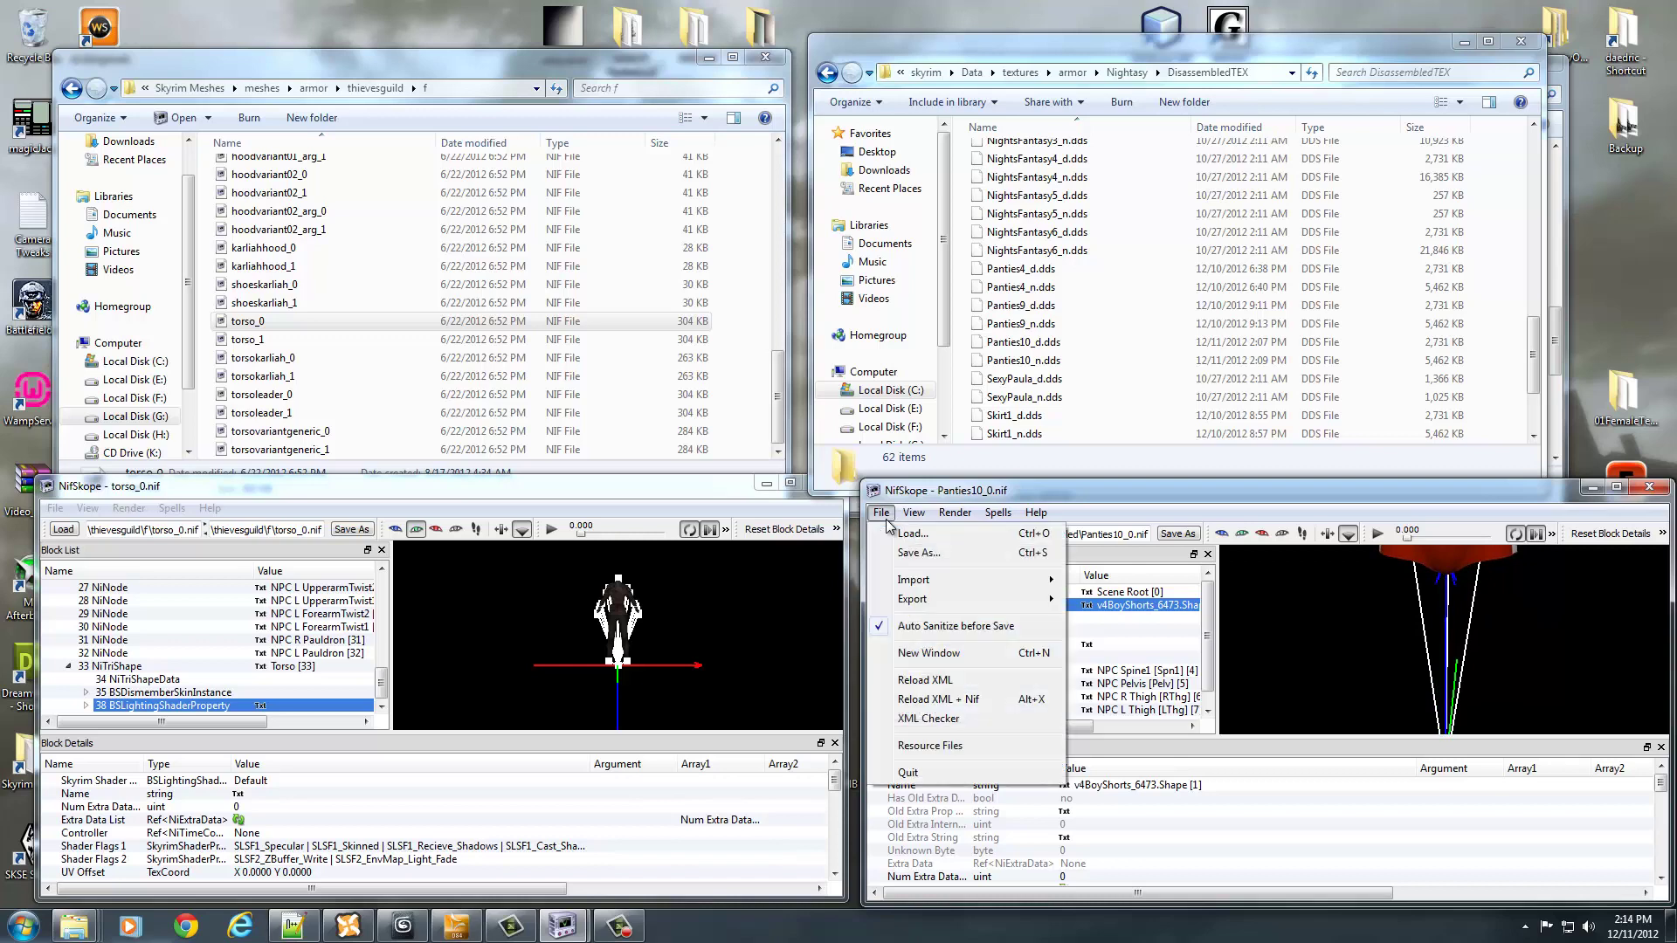
click(903, 563)
key(Return)
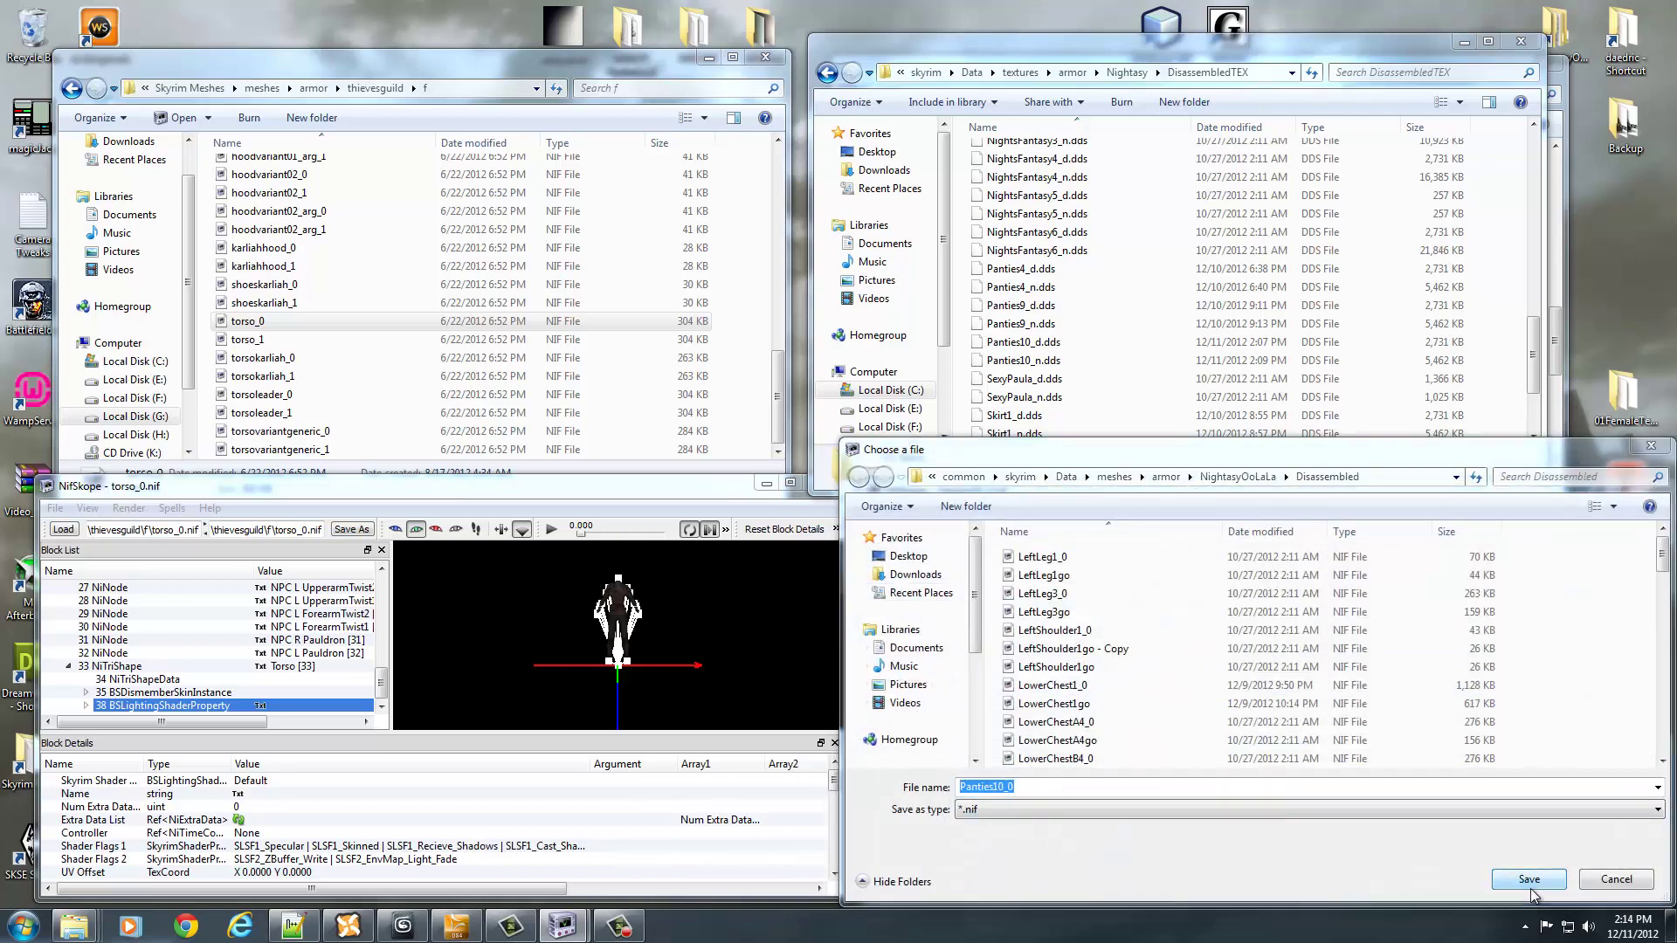
click(900, 469)
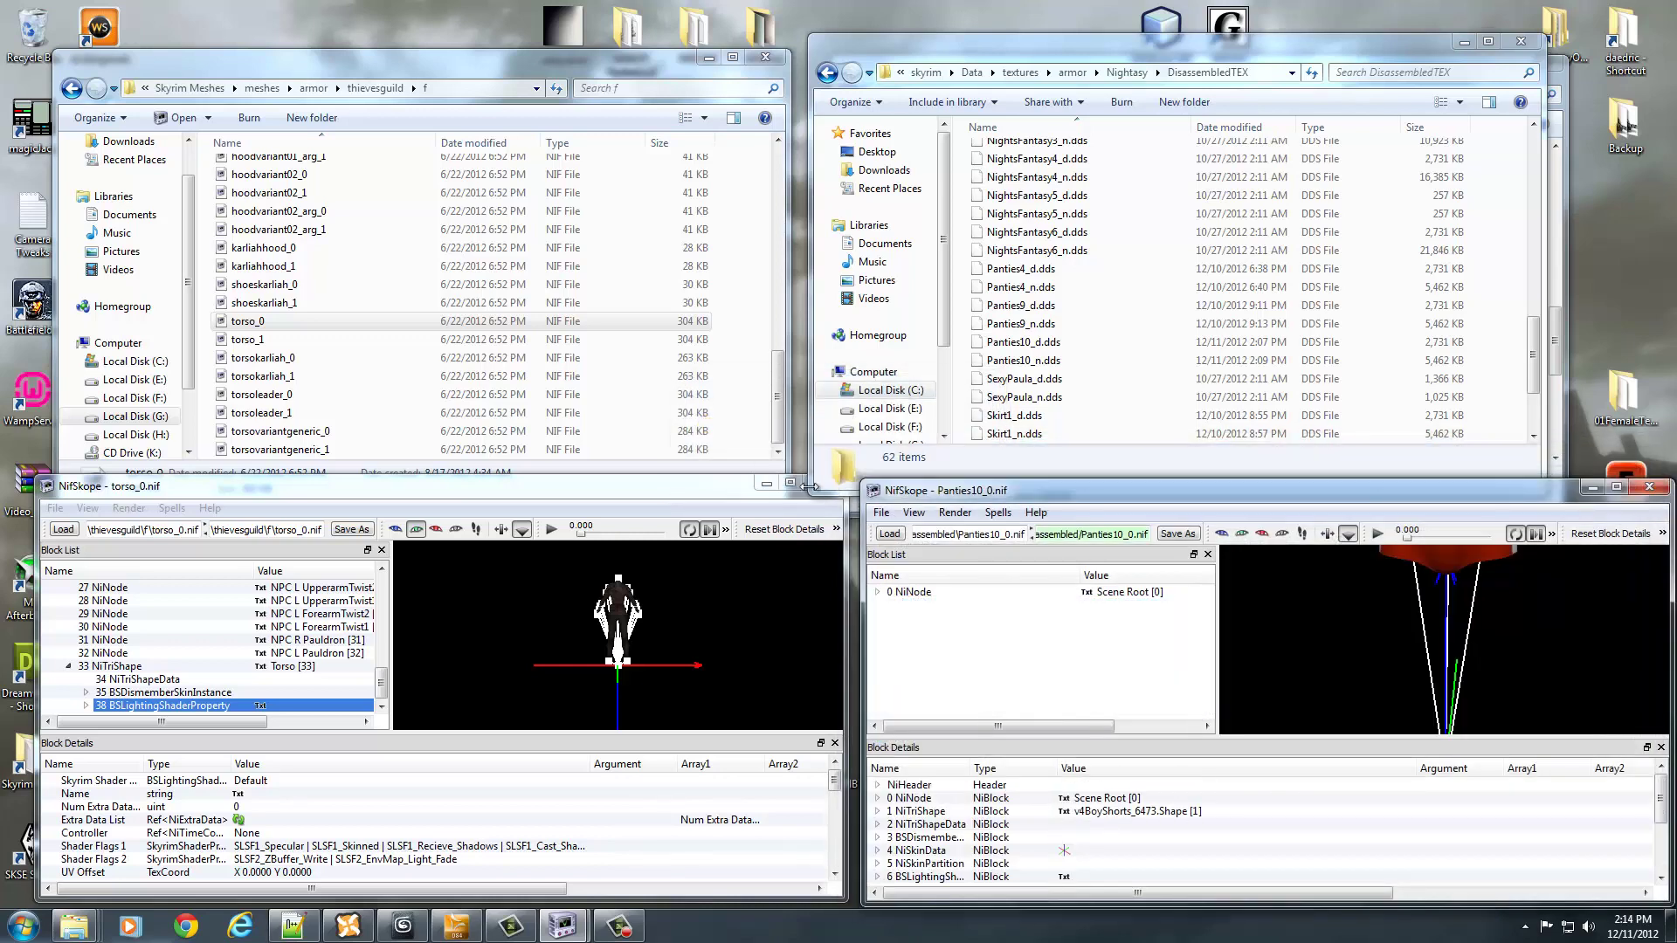
click(822, 483)
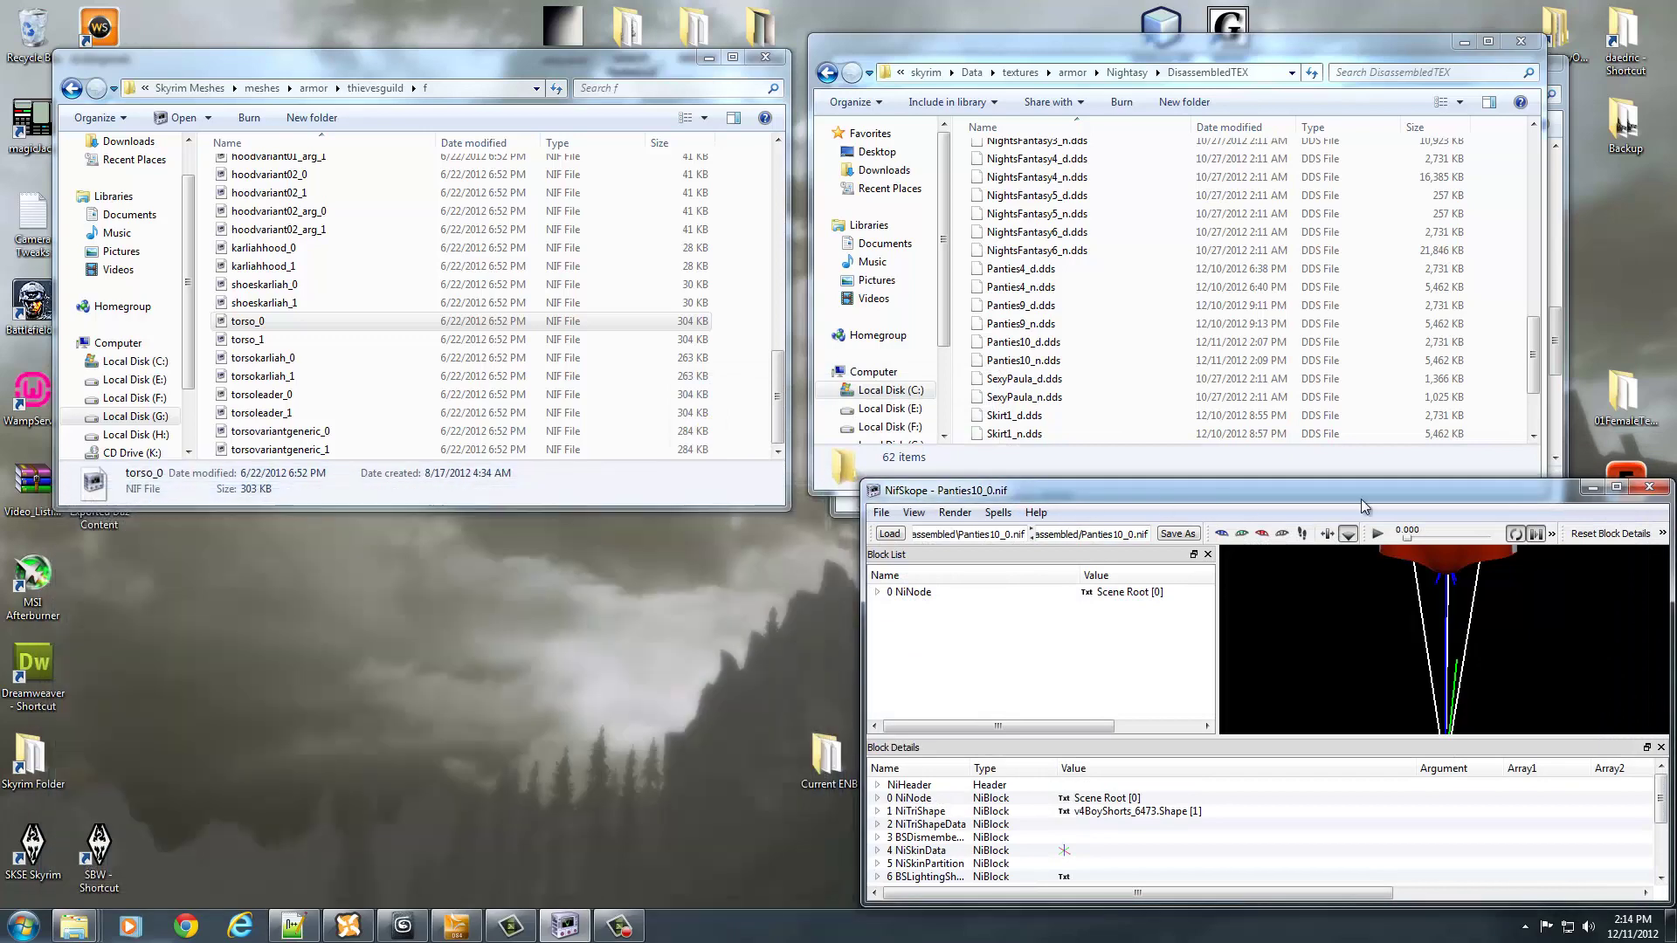
click(1648, 486)
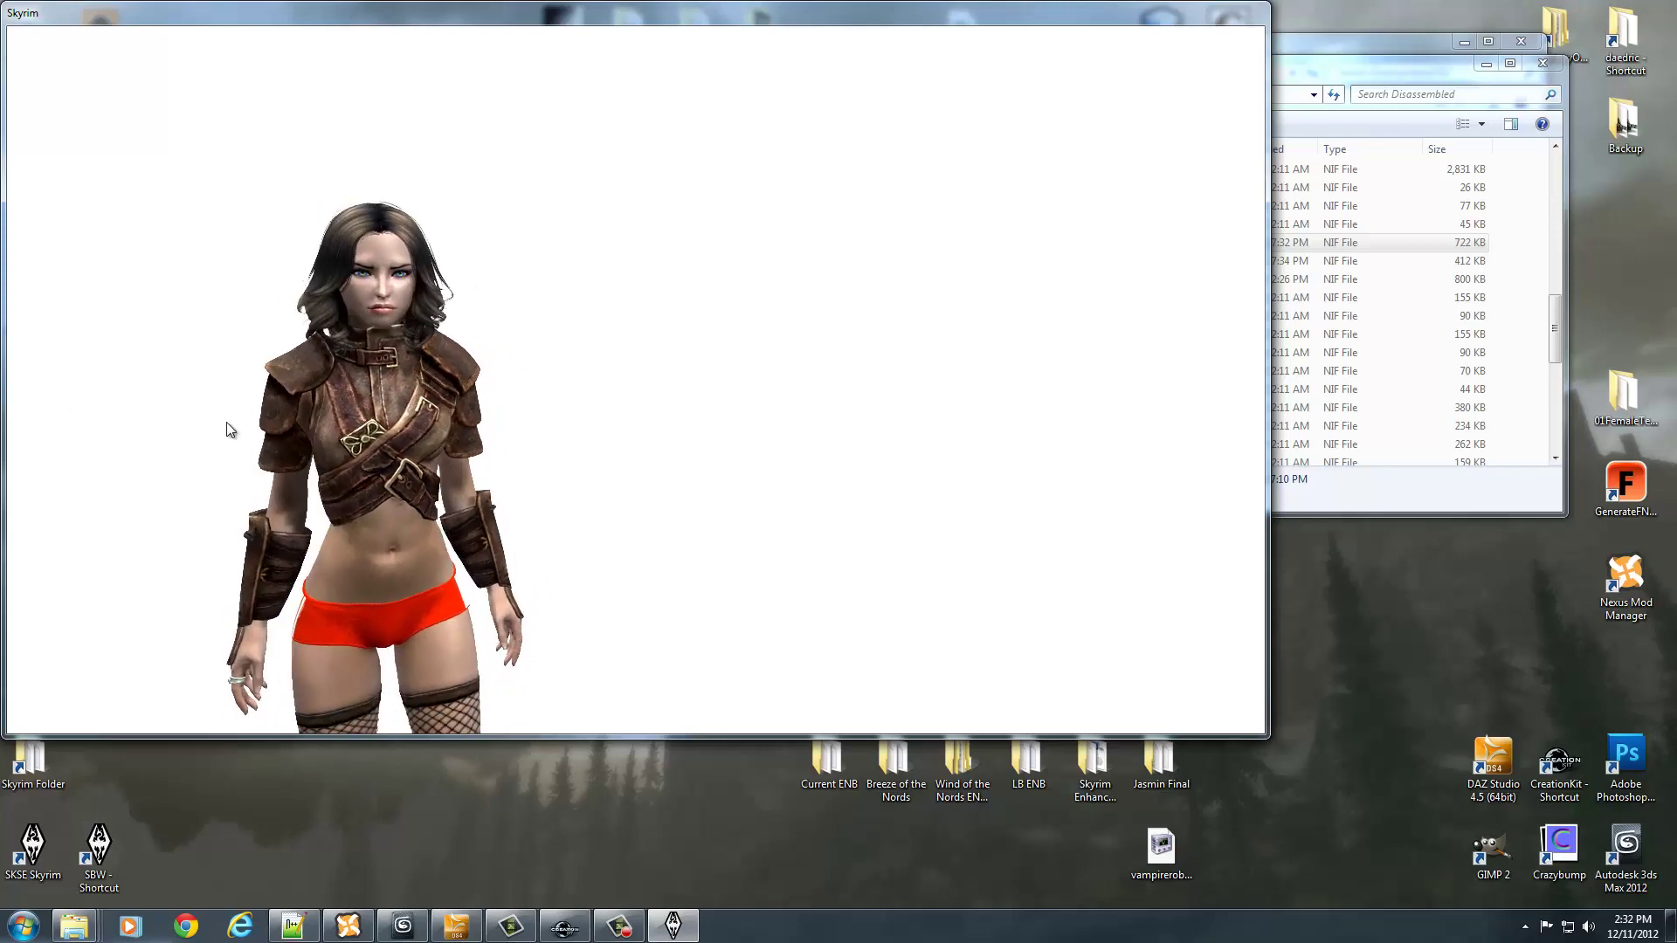
Equip the Alruna Upper Chest from Apparel, close the inventory and run the character forward
key(i)
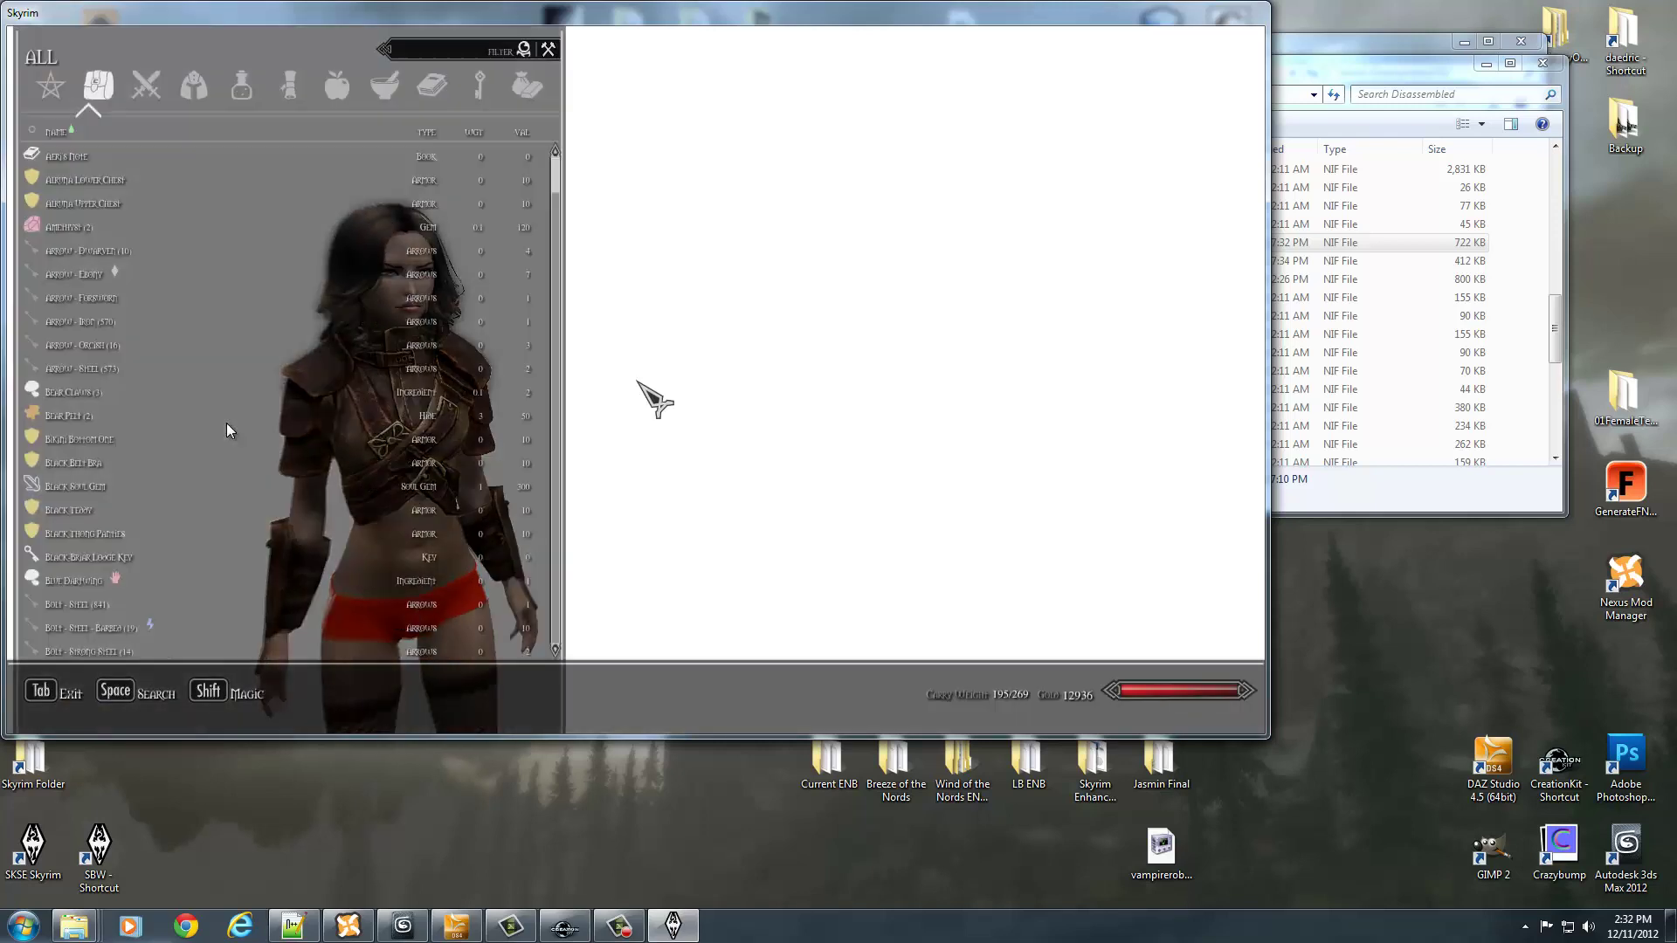
key(Right)
key(Right)
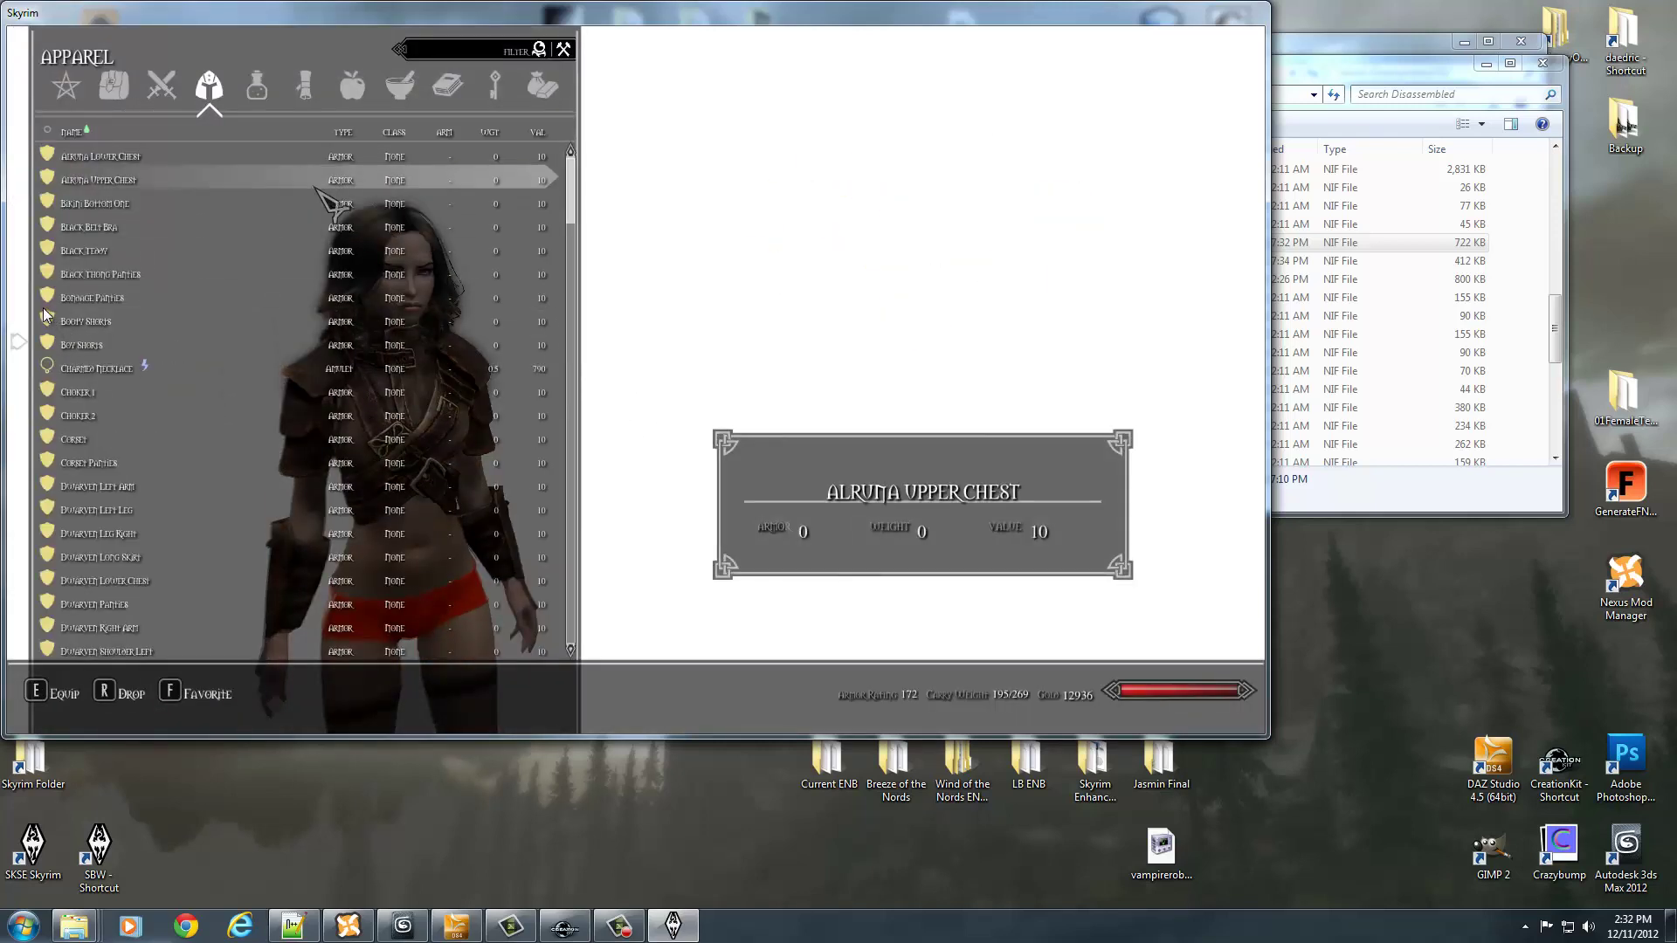
click(302, 180)
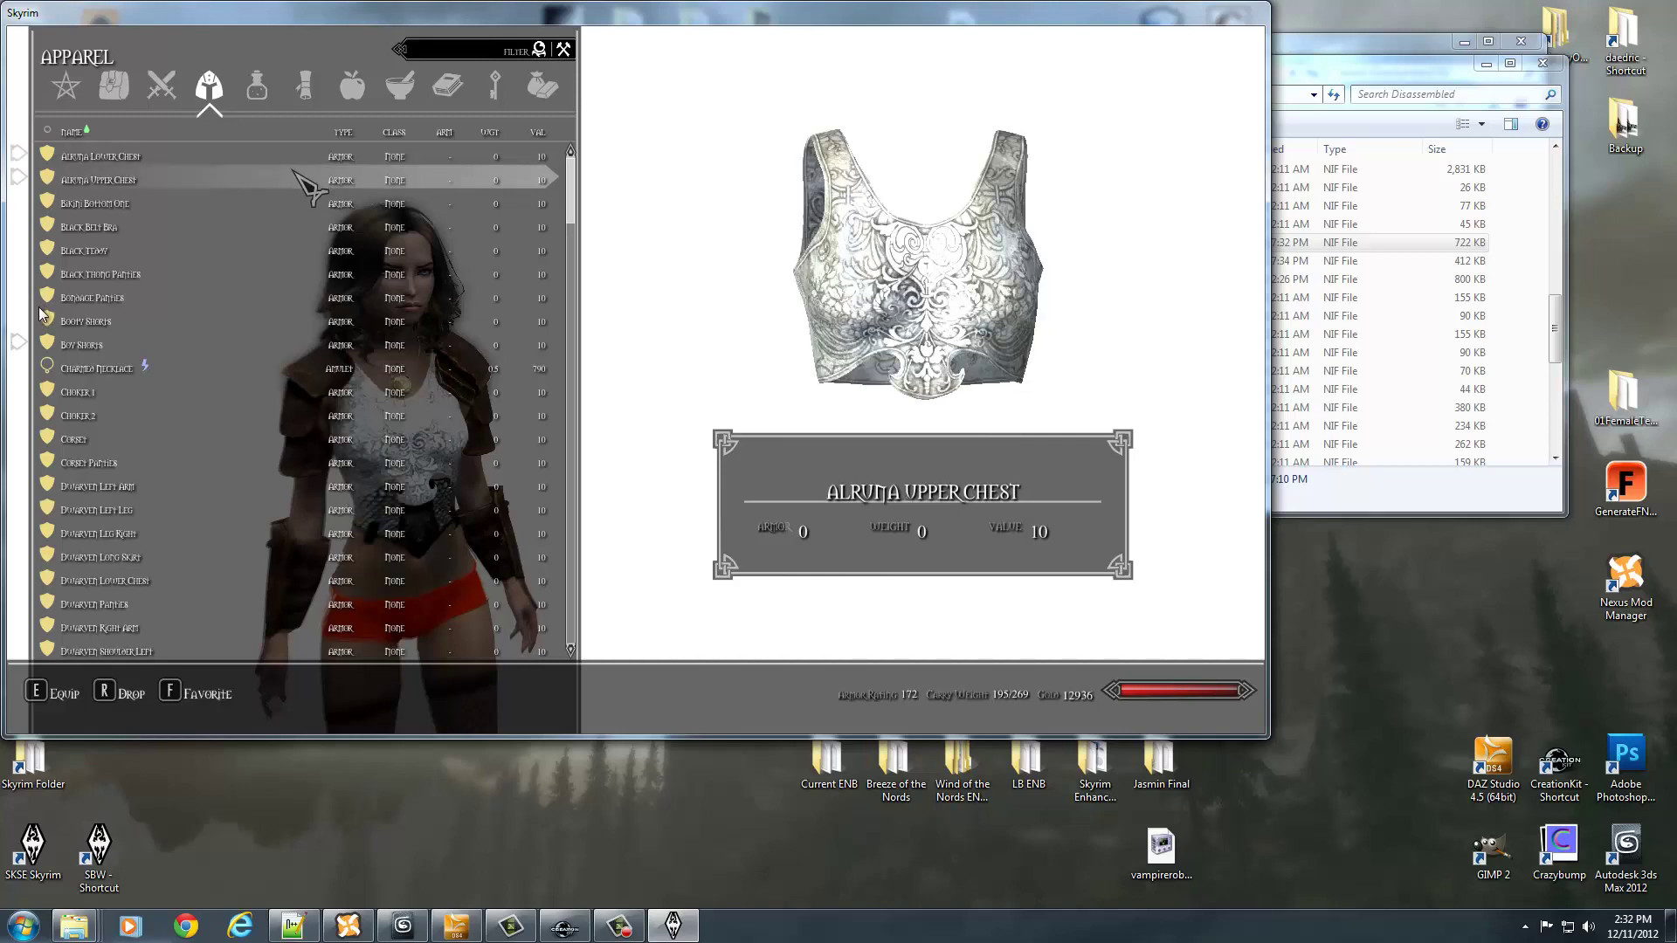
key(i)
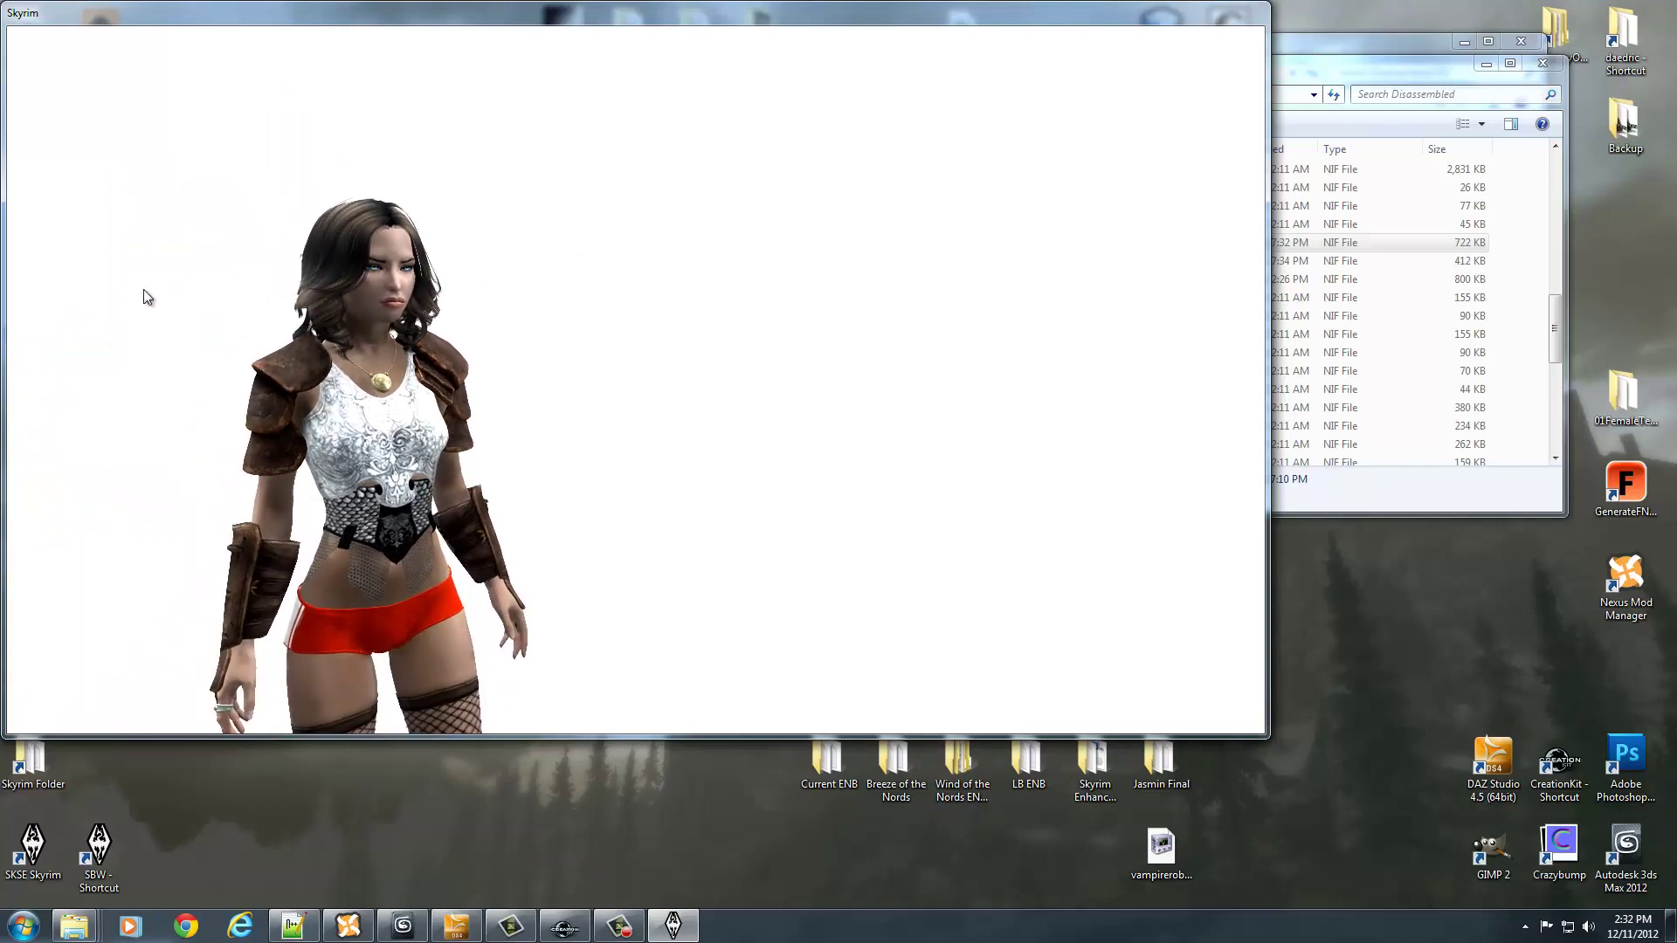
key(w)
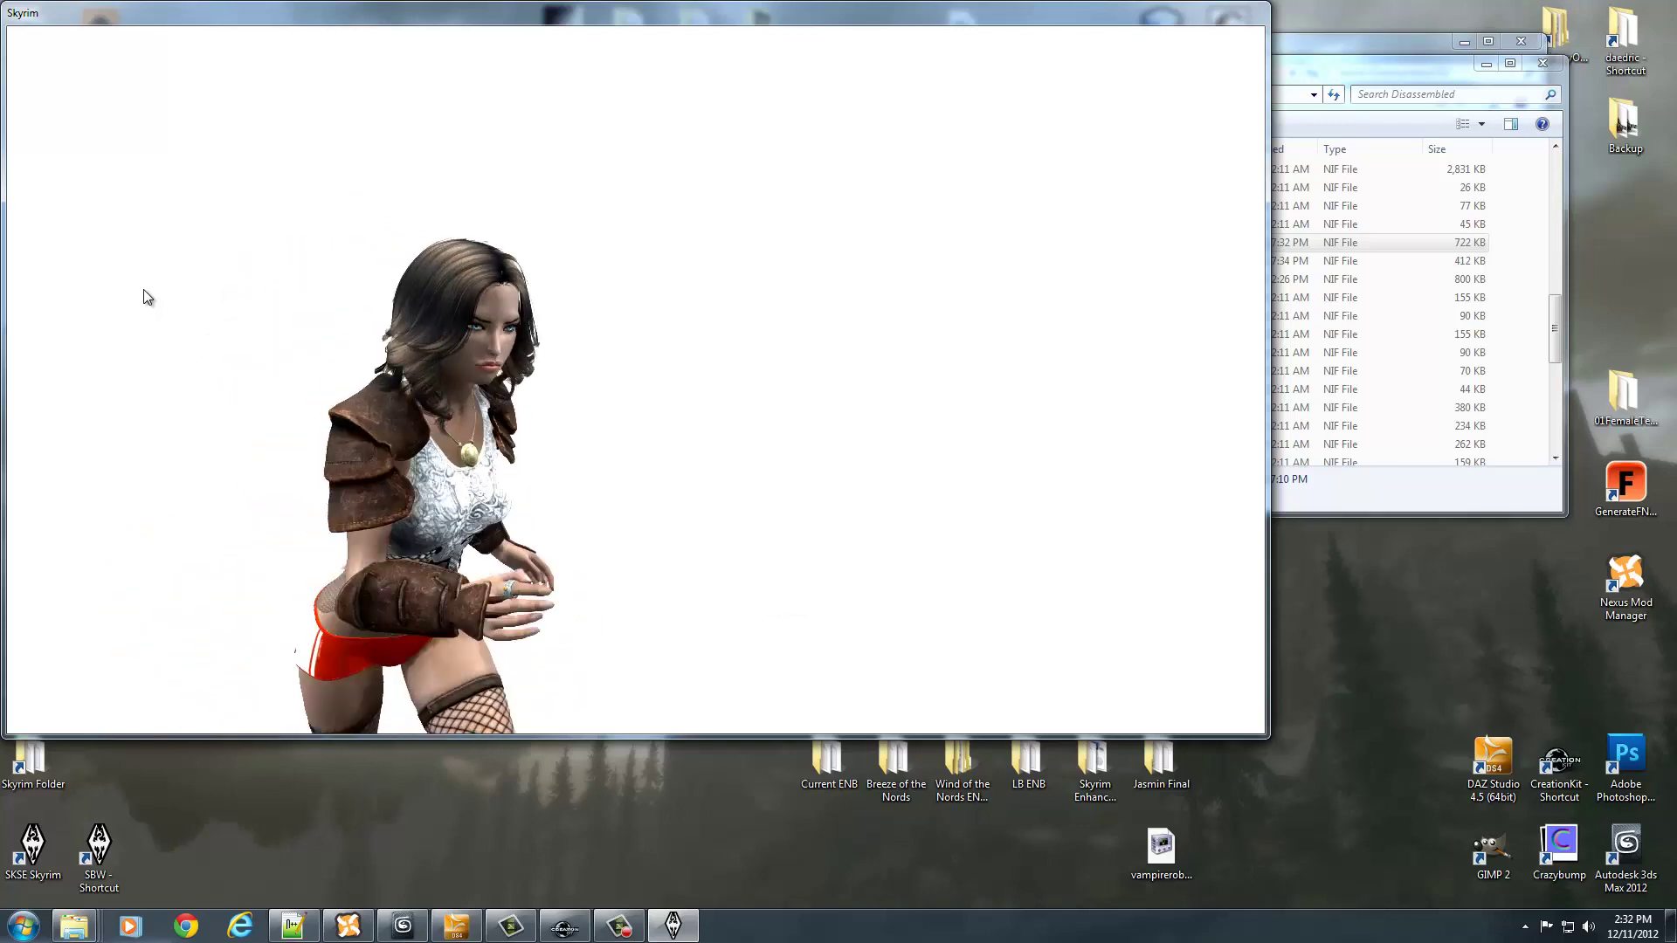